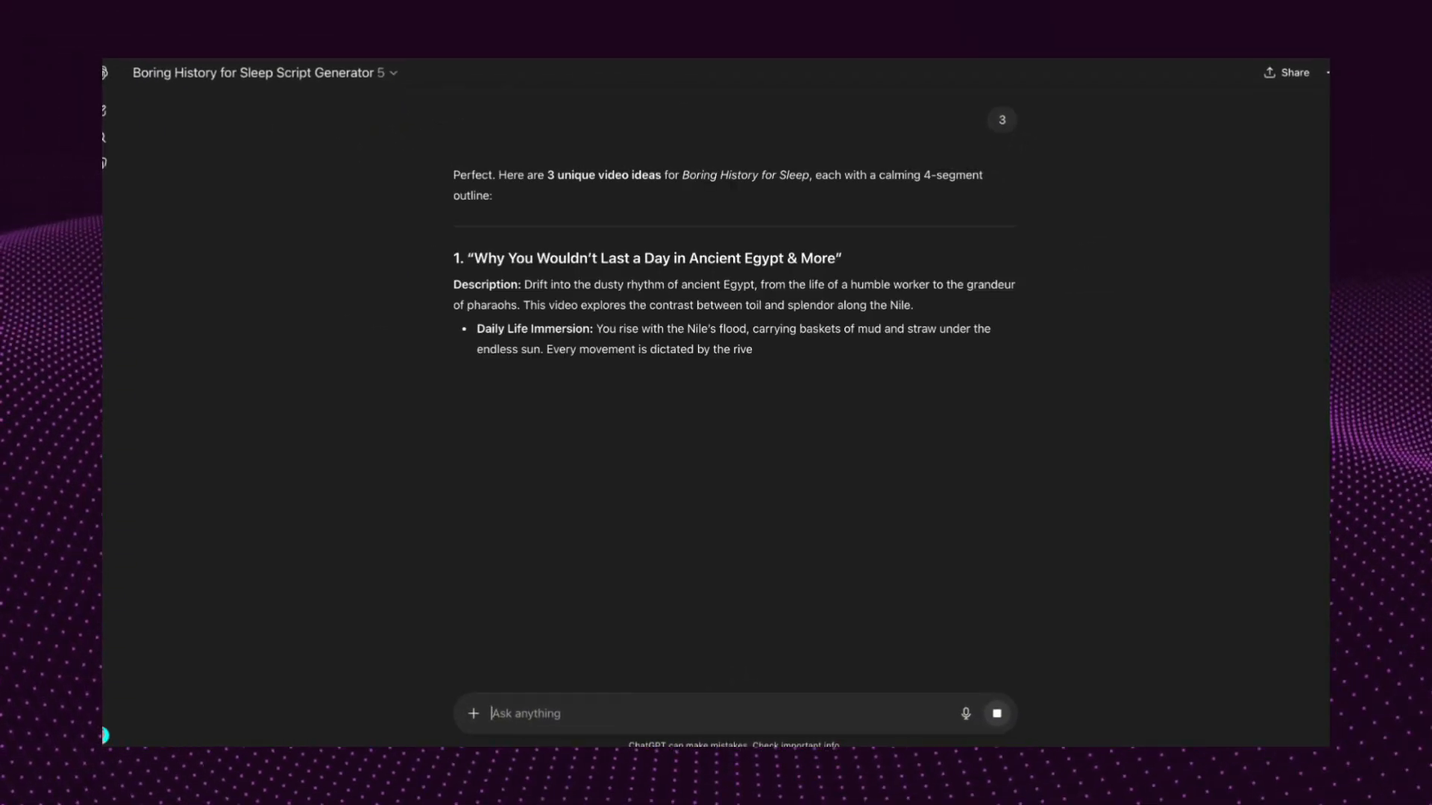
Review the three generated Boring History for Sleep video ideas, their segment outlines and the closing question about expanding one into a script
{"action": "scroll", "coordinate": [621, 584], "scroll_direction": "down", "scroll_amount": 2}
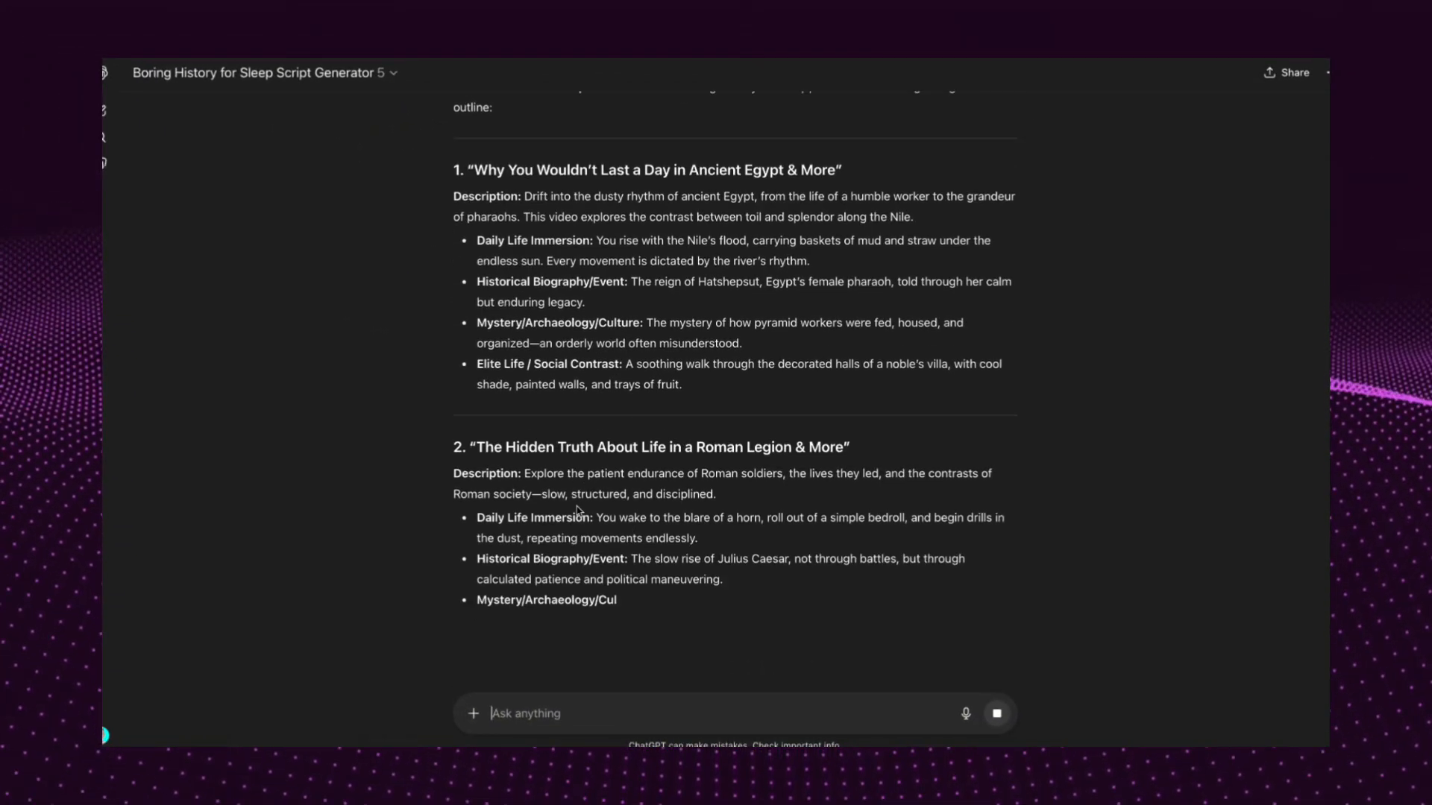
{"action": "scroll", "coordinate": [567, 423], "scroll_direction": "down", "scroll_amount": 5}
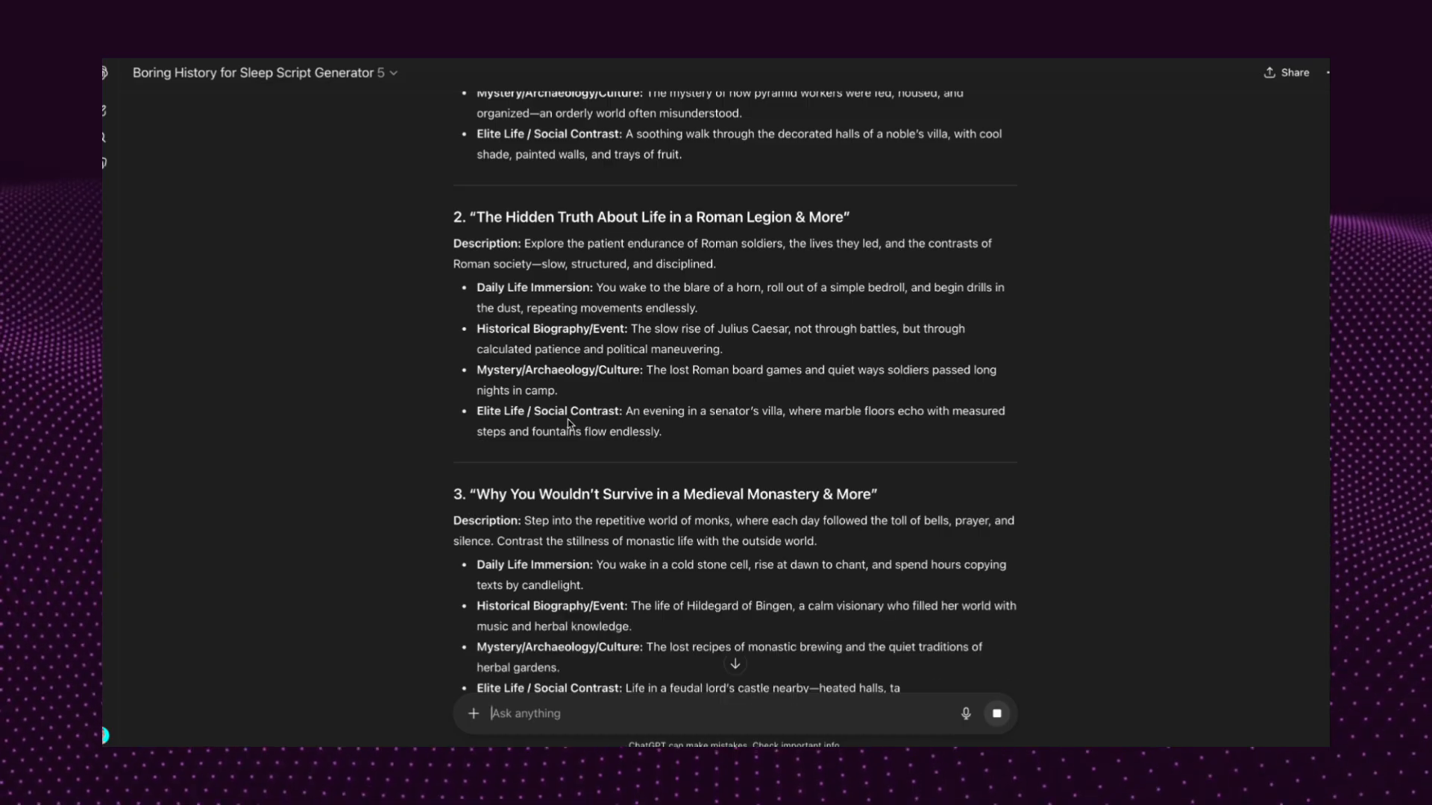
{"action": "scroll", "coordinate": [568, 420], "scroll_direction": "down", "scroll_amount": 6}
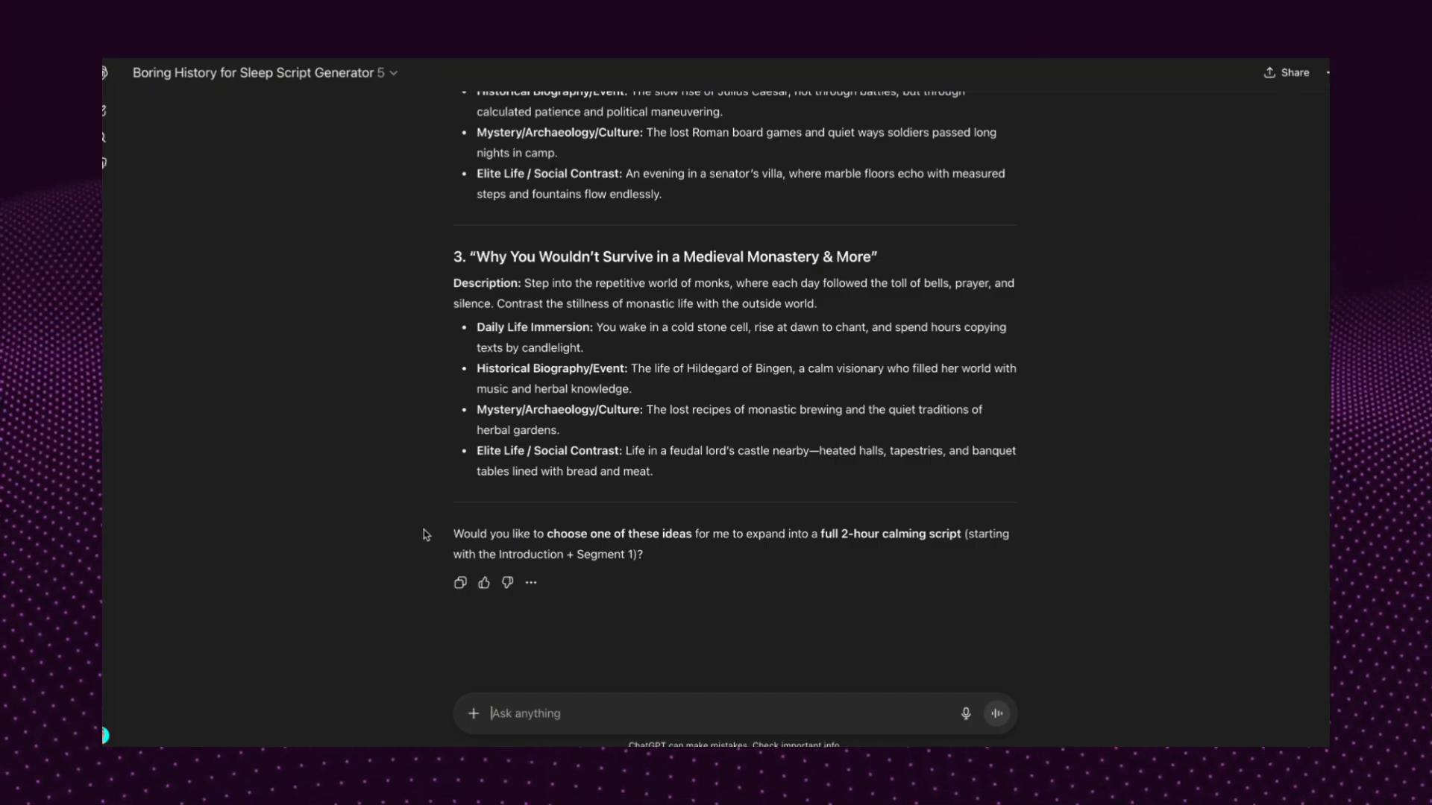
{"action": "left_click_drag", "start_coordinate": [450, 536], "coordinate": [620, 549]}
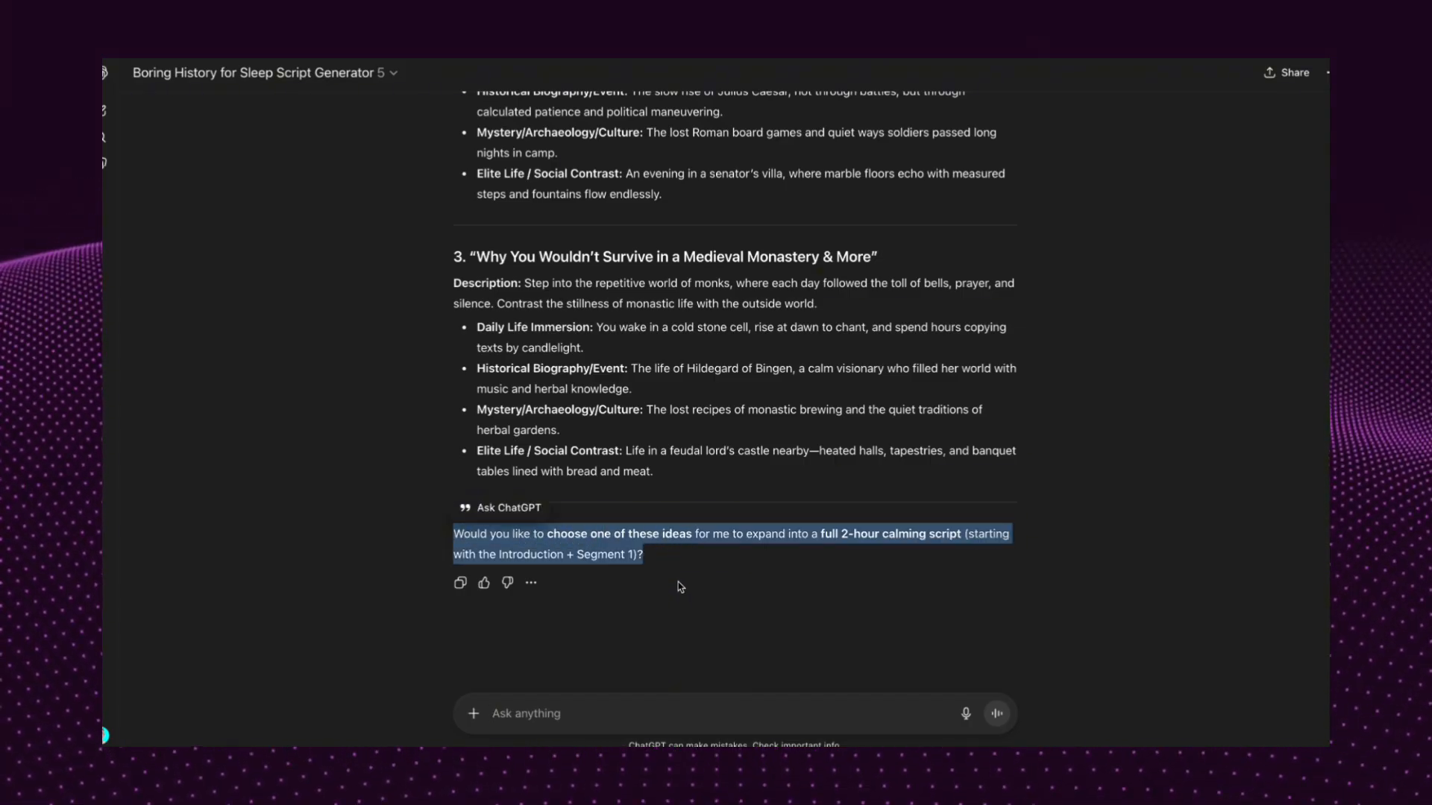
{"action": "left_click", "coordinate": [561, 712]}
{"action": "scroll", "coordinate": [613, 606], "scroll_direction": "up", "scroll_amount": 7}
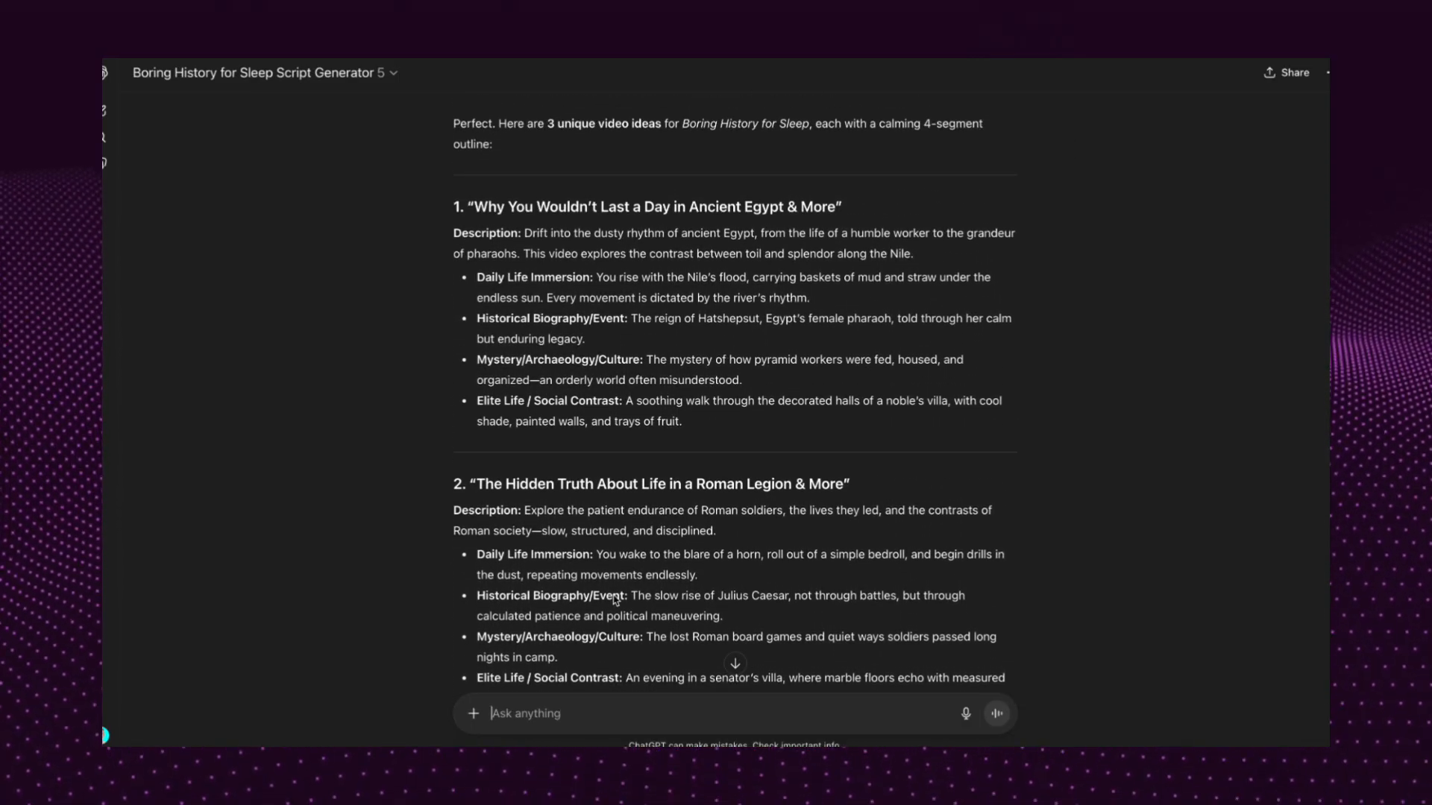
{"action": "scroll", "coordinate": [615, 600], "scroll_direction": "down", "scroll_amount": 7}
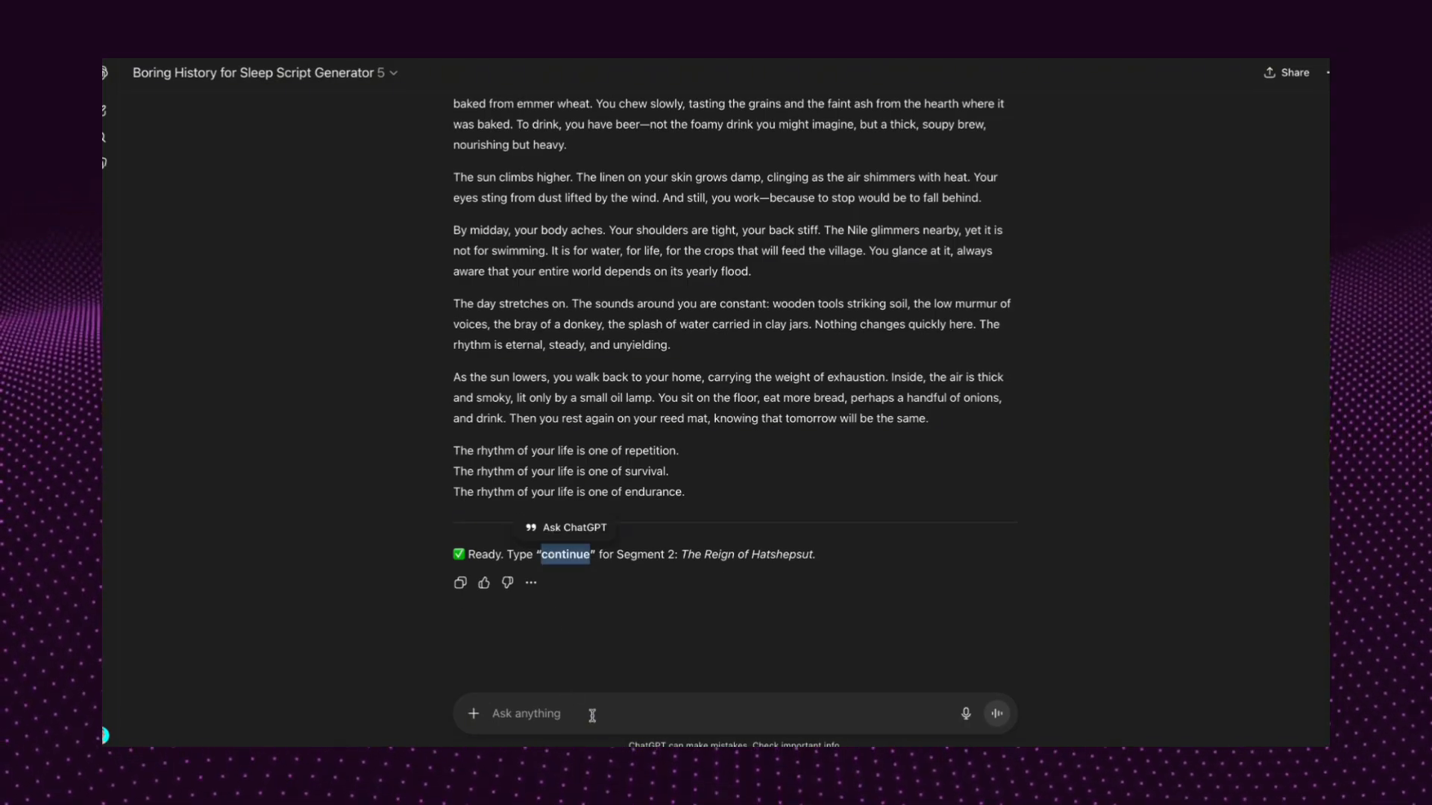
Have the script generator write Segments 2, 3 and 4 in turn by sending "continue" after each finished segment
{"action": "key", "text": "Return"}
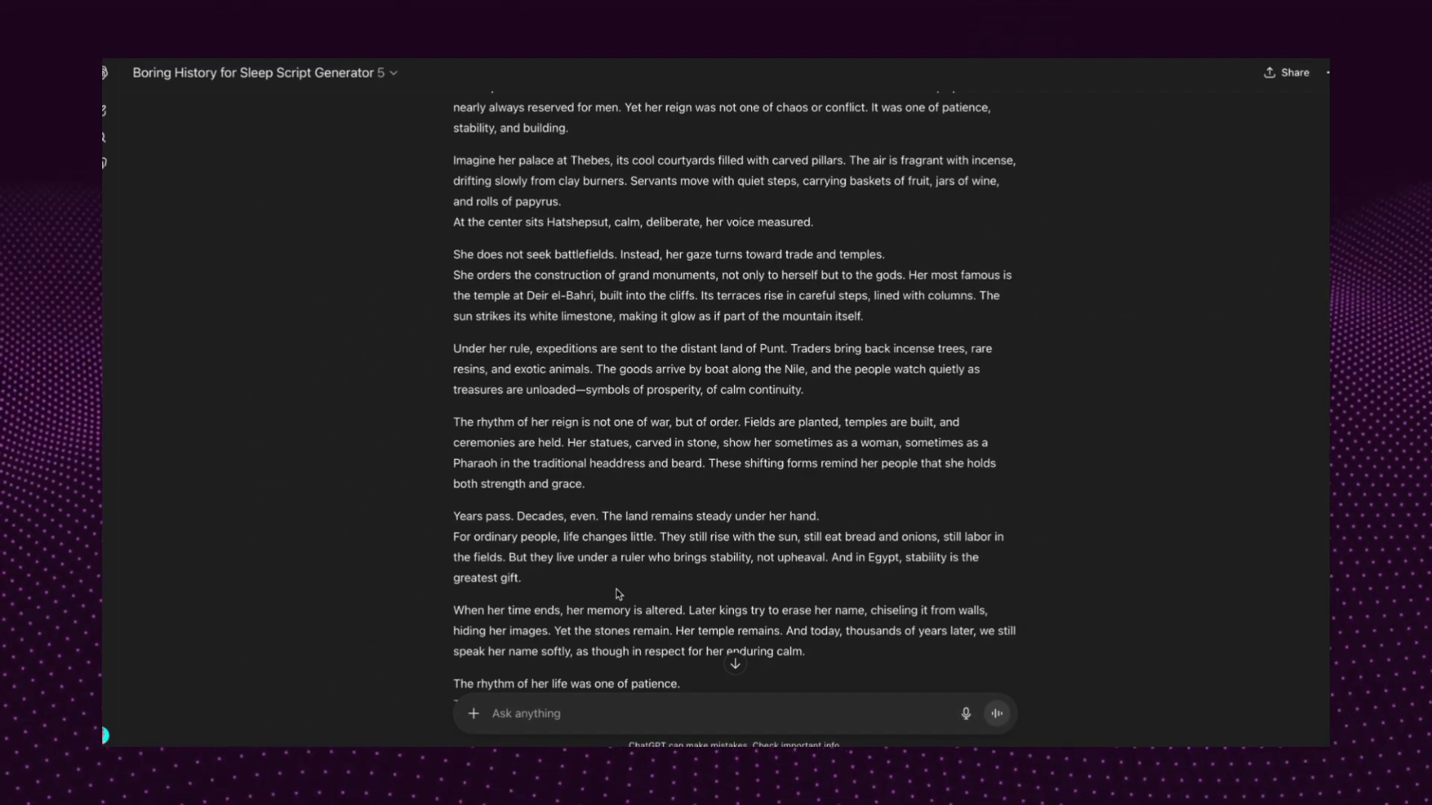
{"action": "scroll", "coordinate": [617, 593], "scroll_direction": "down", "scroll_amount": 5}
{"action": "type", "text": "continue"}
{"action": "key", "text": "Return"}
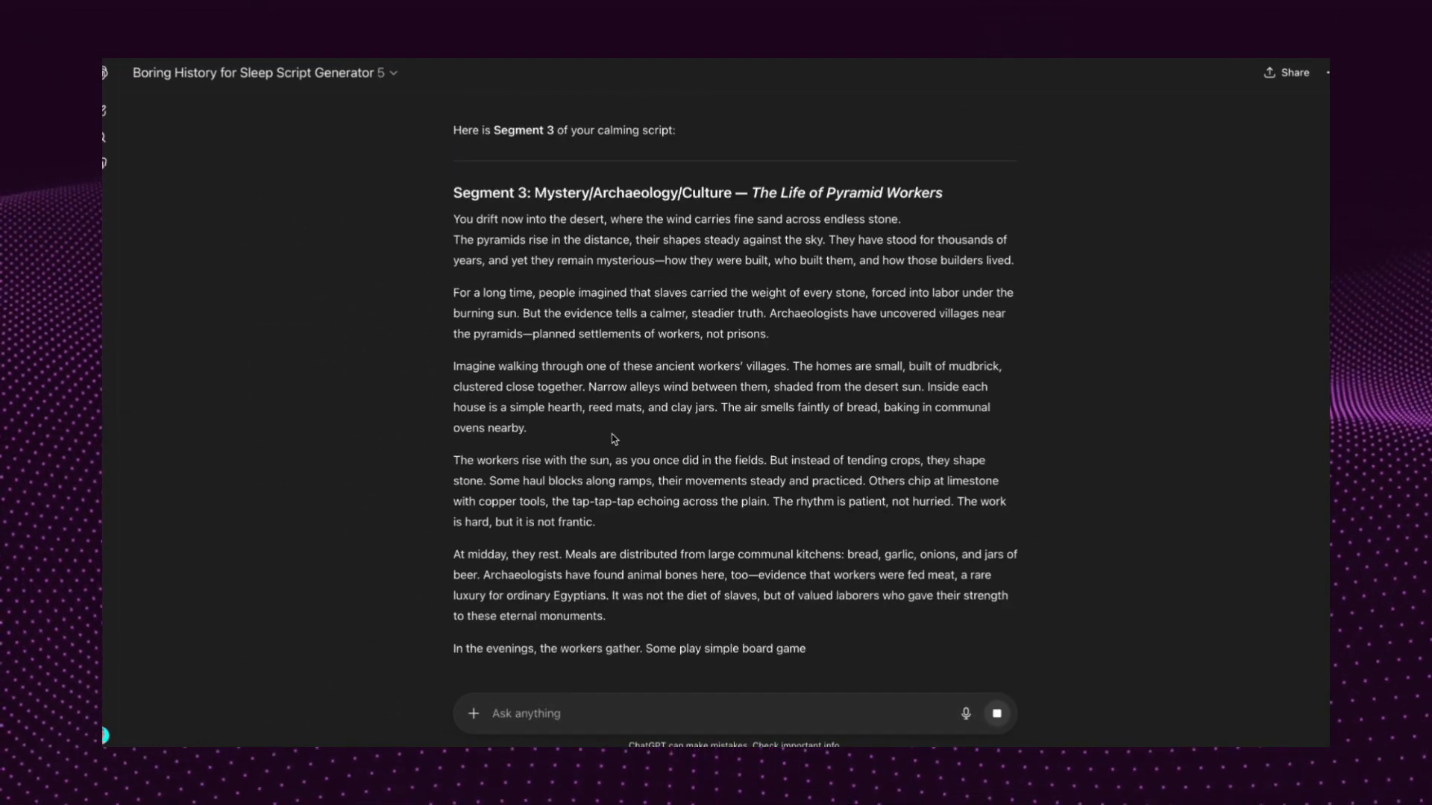
{"action": "scroll", "coordinate": [614, 439], "scroll_direction": "down", "scroll_amount": 4}
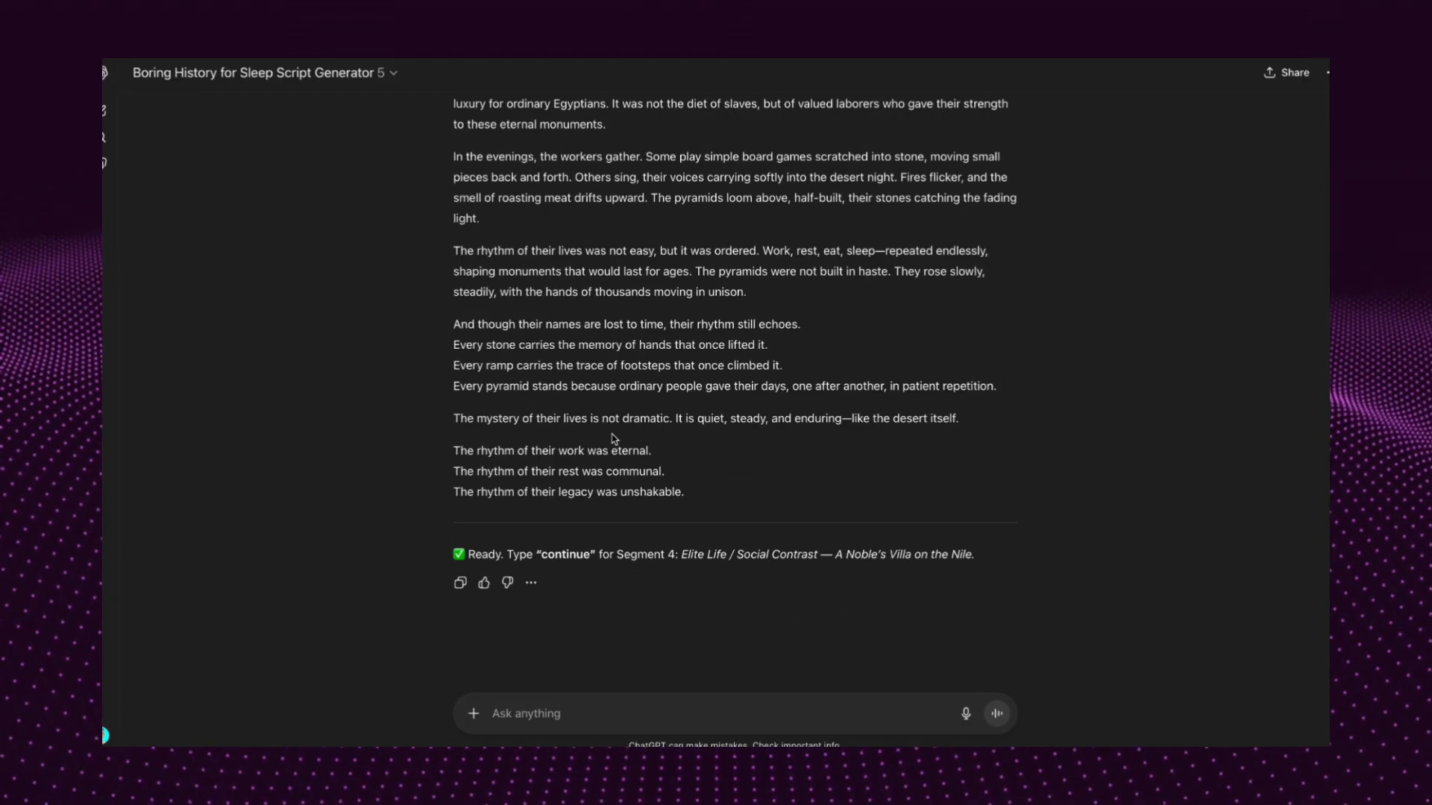
{"action": "type", "text": "continue"}
{"action": "key", "text": "Return"}
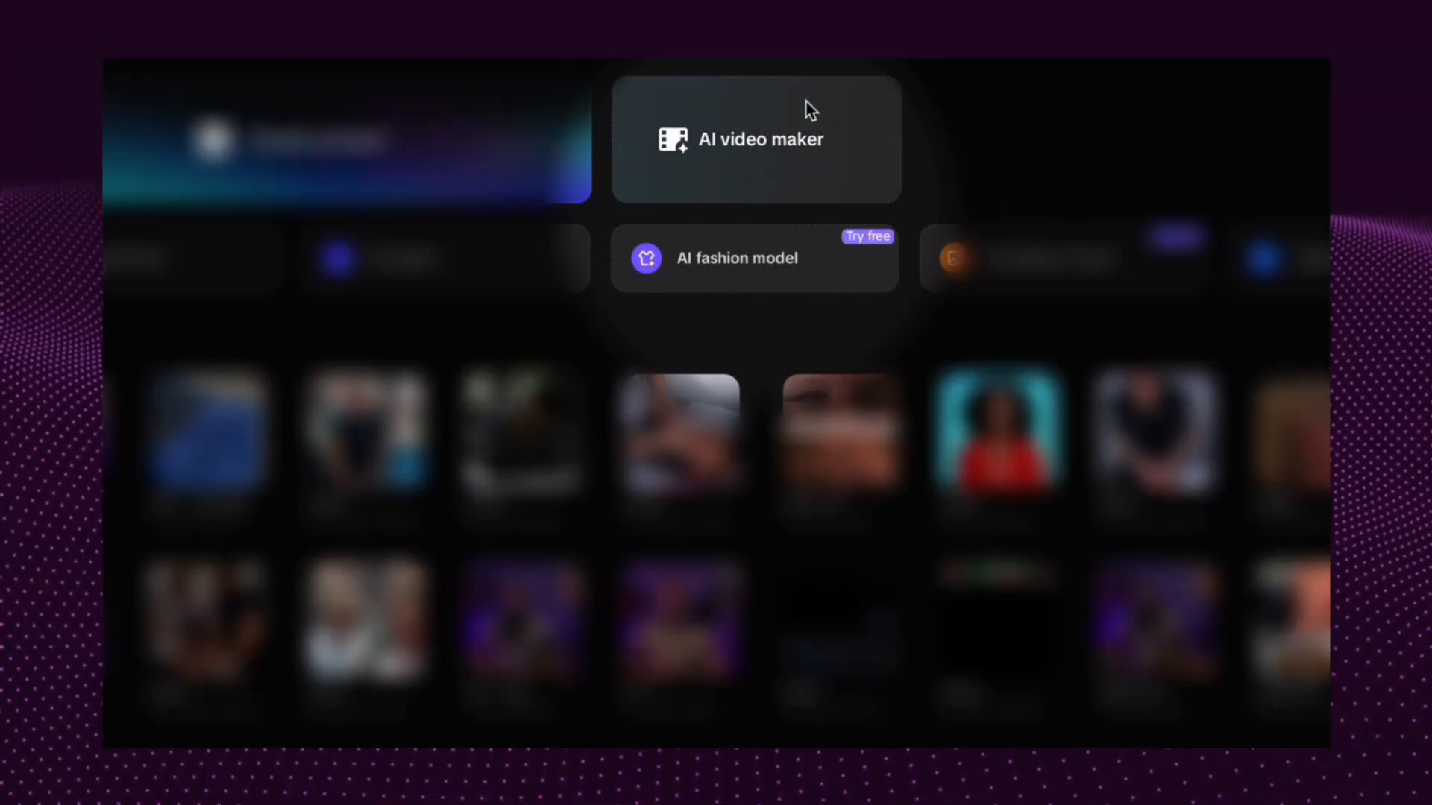
Switch to CapCut's AI video maker and start an Instant AI video that uses an entered script
{"action": "left_click", "coordinate": [700, 135]}
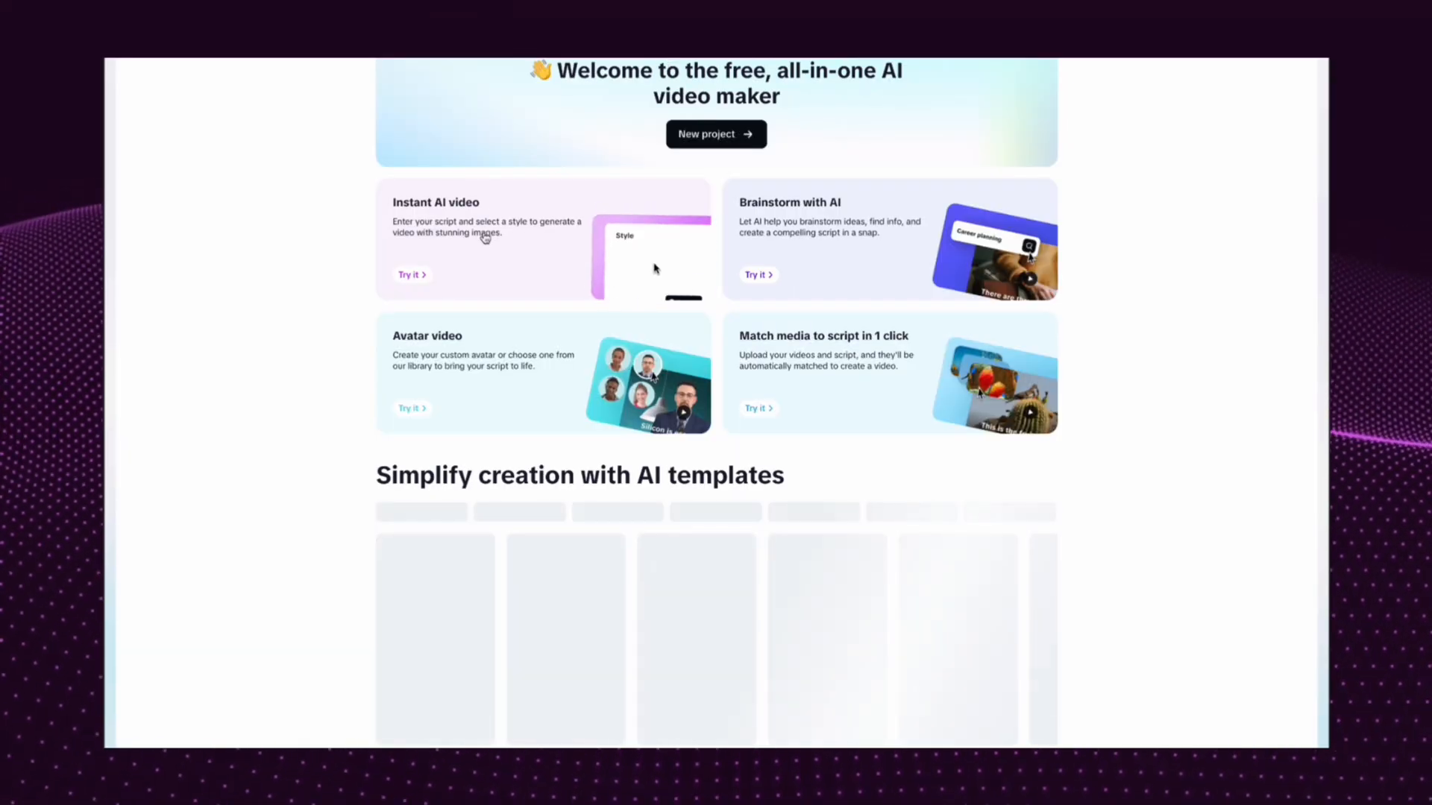
{"action": "left_click", "coordinate": [485, 237]}
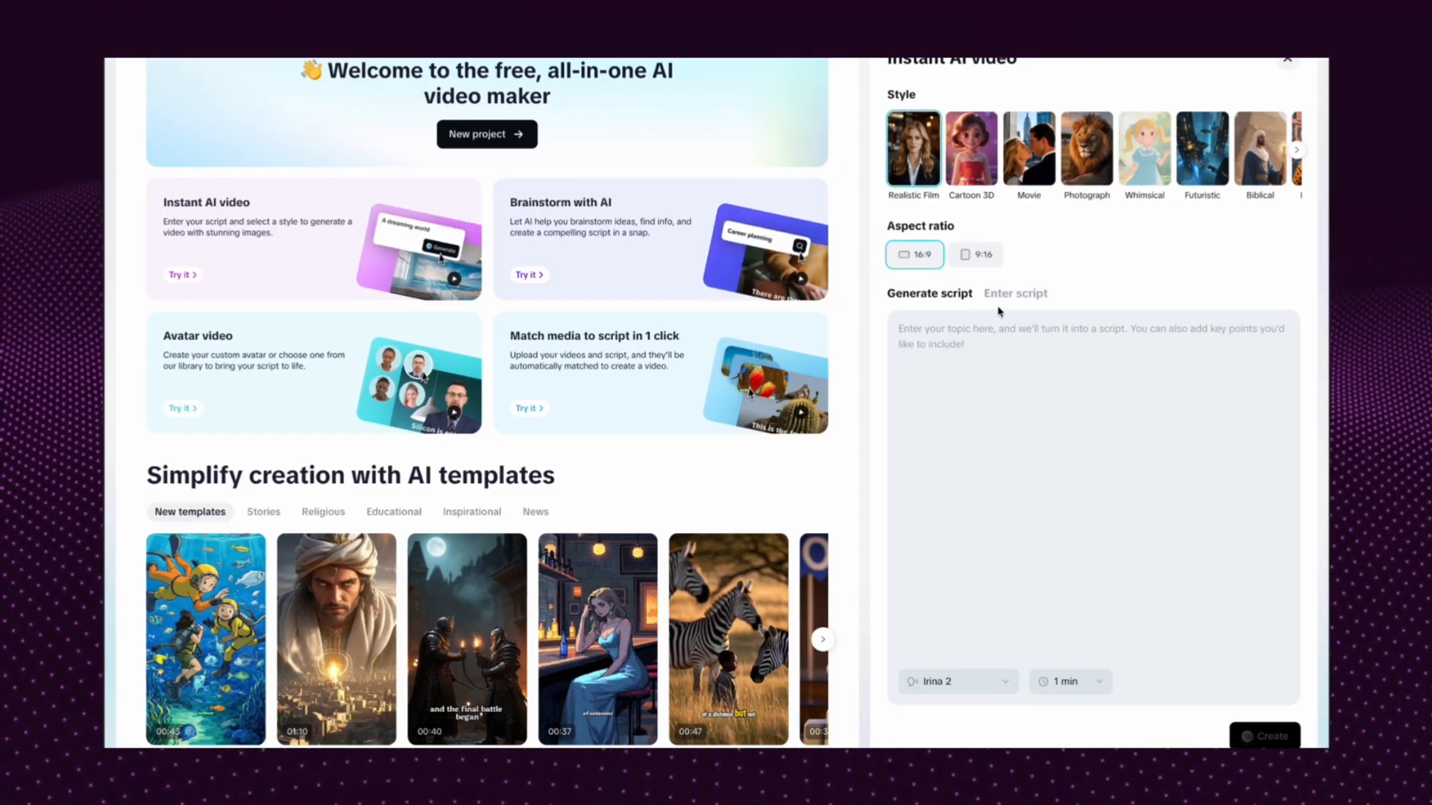
{"action": "left_click", "coordinate": [1034, 294]}
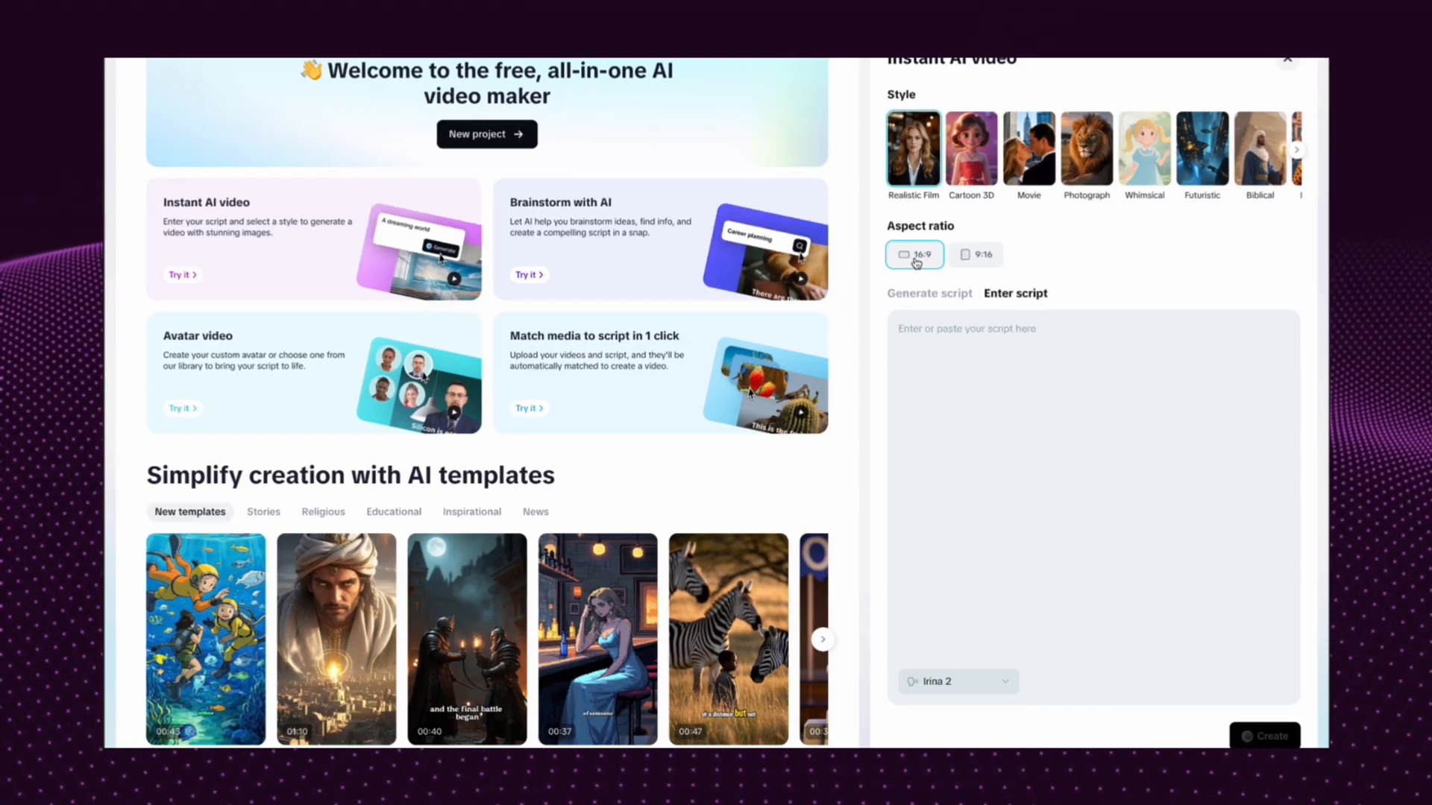
Browse the available visual styles and set the video's style to Prehistoric
{"action": "scroll", "coordinate": [1211, 160], "scroll_direction": "right", "scroll_amount": 10}
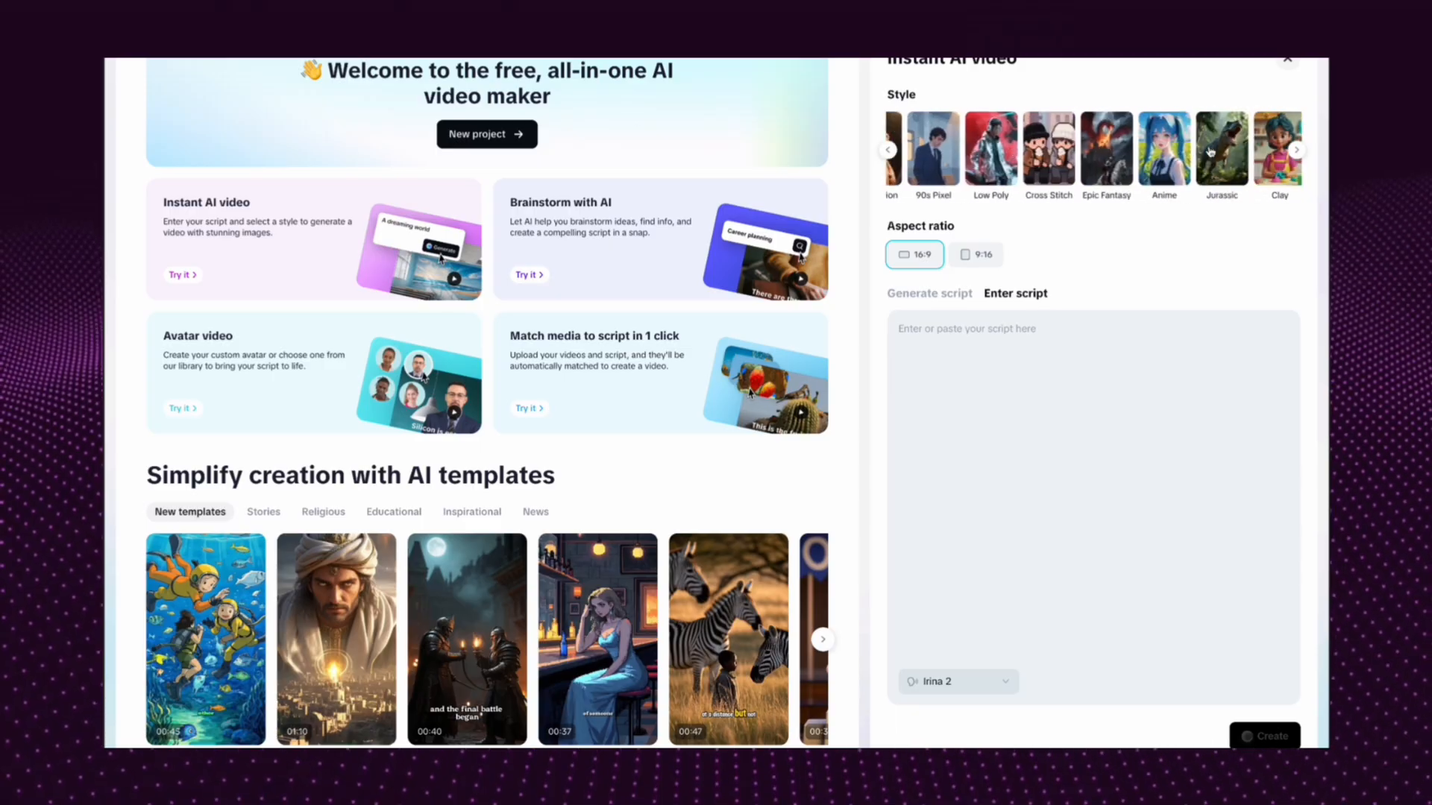
{"action": "scroll", "coordinate": [1209, 152], "scroll_direction": "right", "scroll_amount": 10}
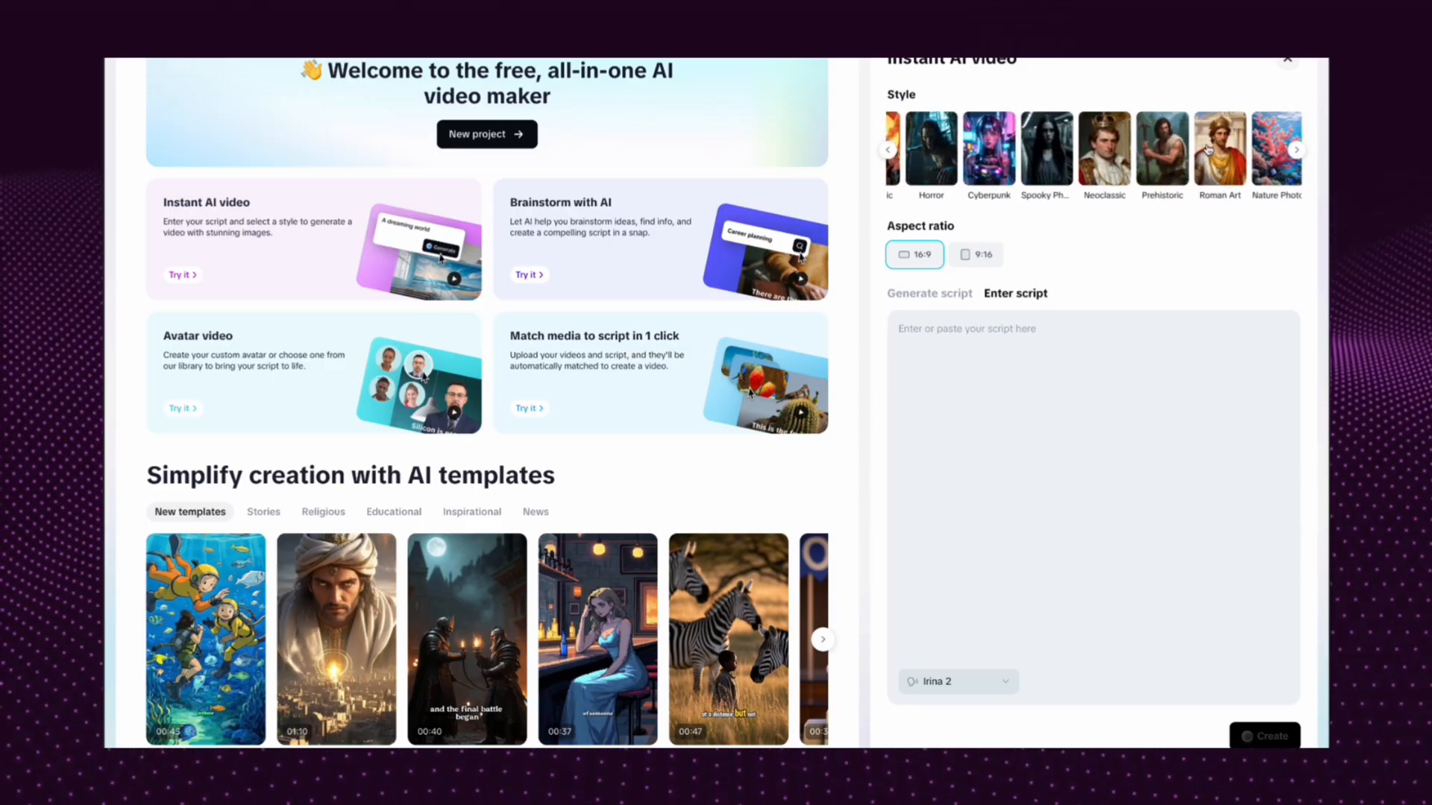
{"action": "scroll", "coordinate": [1208, 149], "scroll_direction": "right", "scroll_amount": 5}
{"action": "scroll", "coordinate": [1212, 150], "scroll_direction": "left", "scroll_amount": 6}
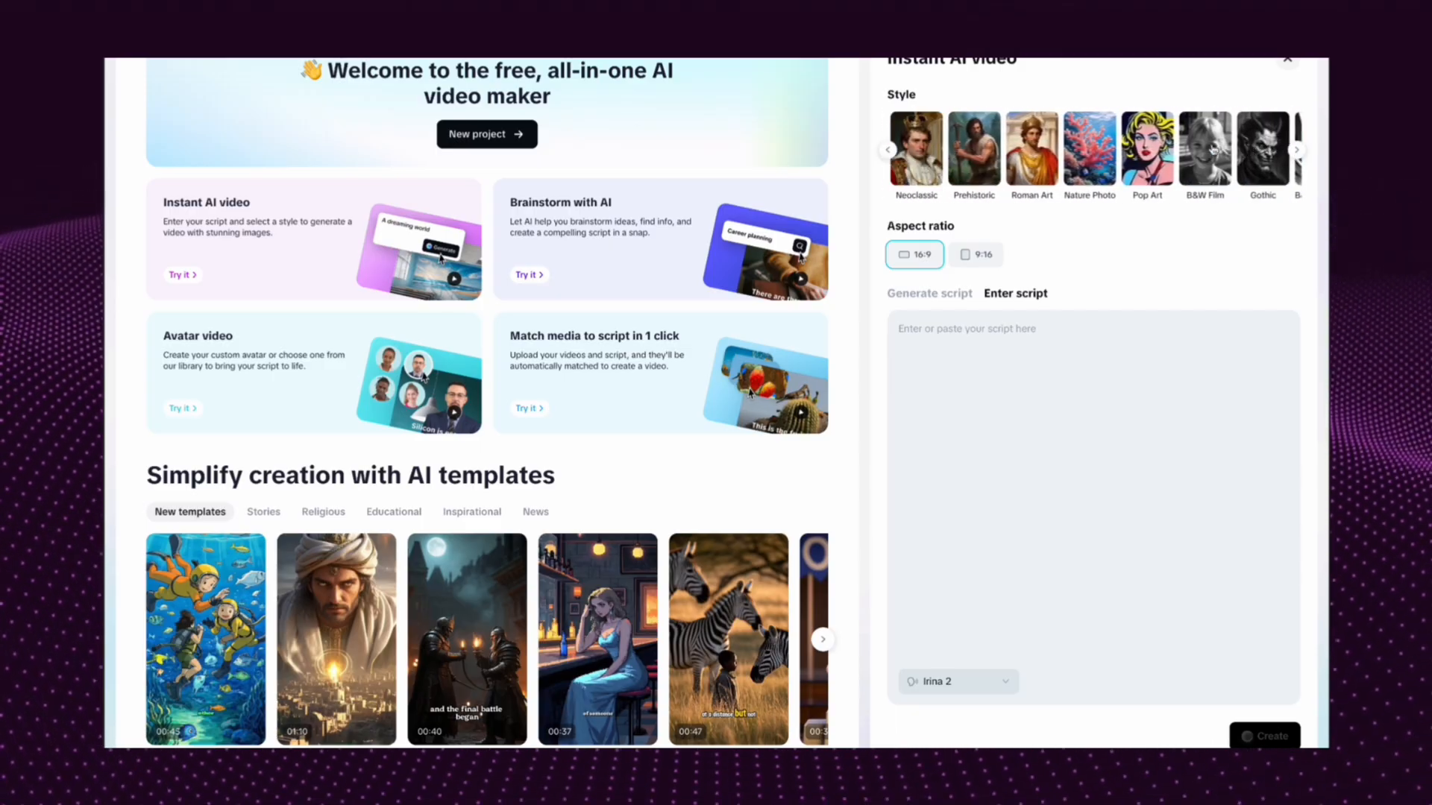
{"action": "scroll", "coordinate": [1213, 151], "scroll_direction": "right", "scroll_amount": 1}
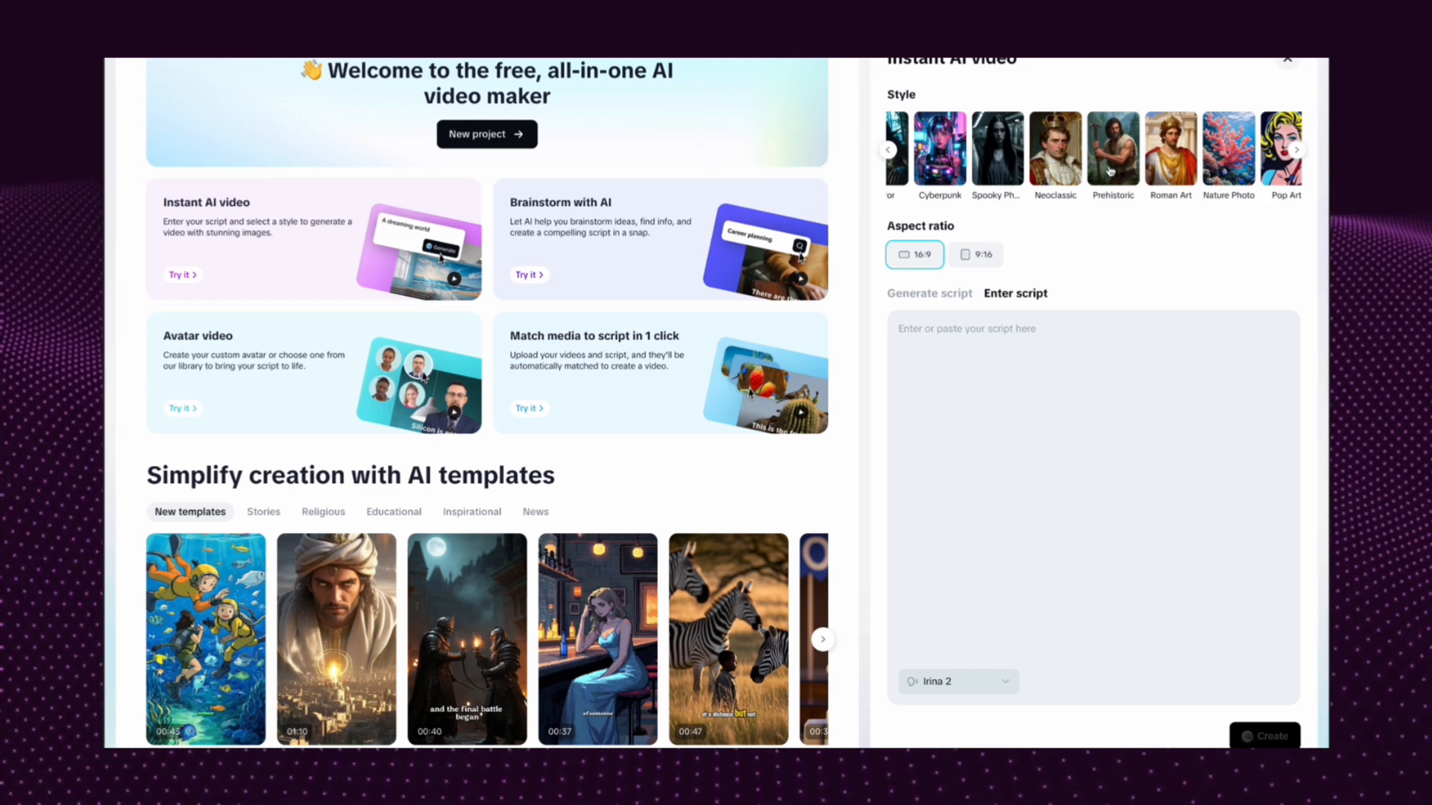
{"action": "left_click", "coordinate": [1109, 172]}
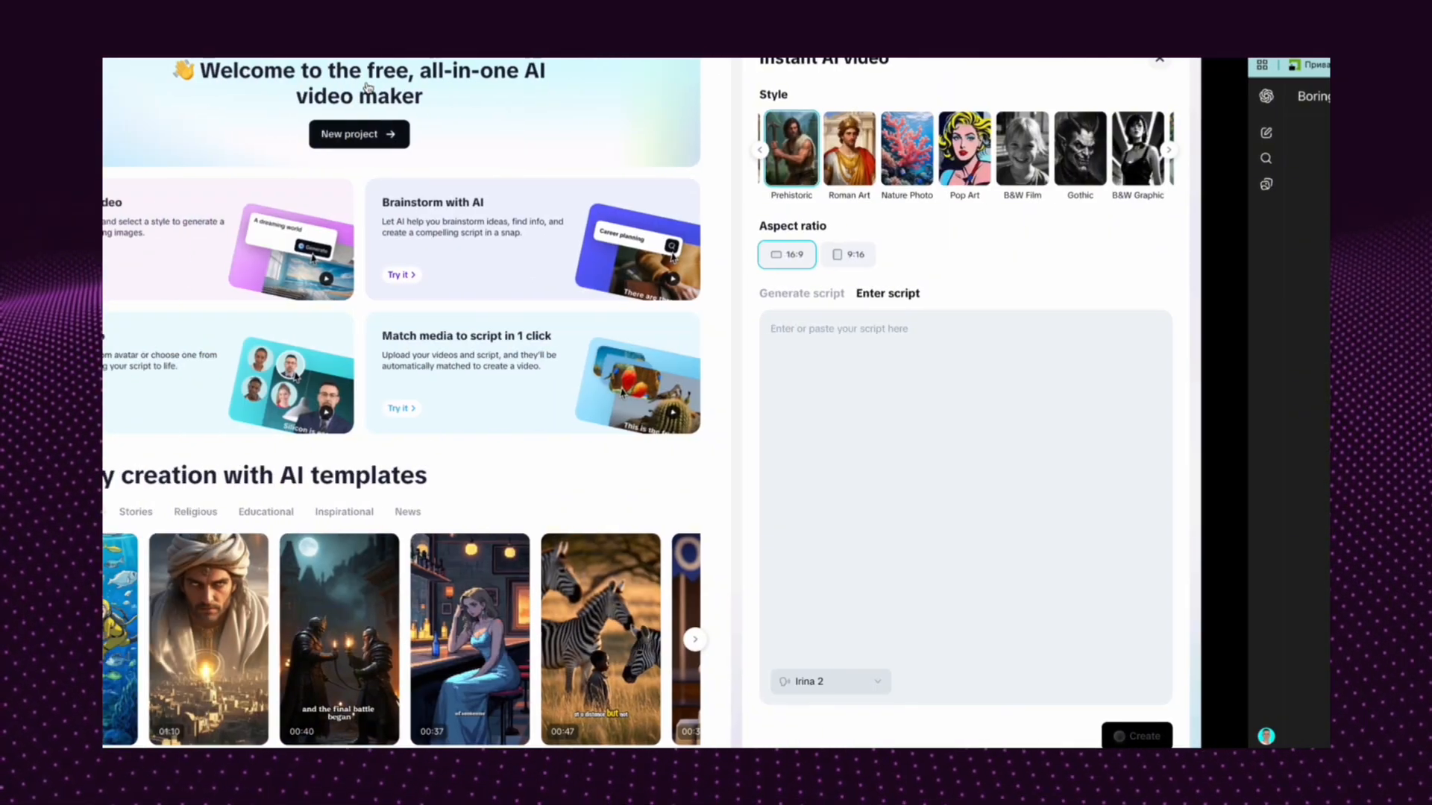
Paste the Introduction and Segment 1 script, and delete its closing separator and the "Ready. Type continue" note
{"action": "key", "text": "ctrl+v"}
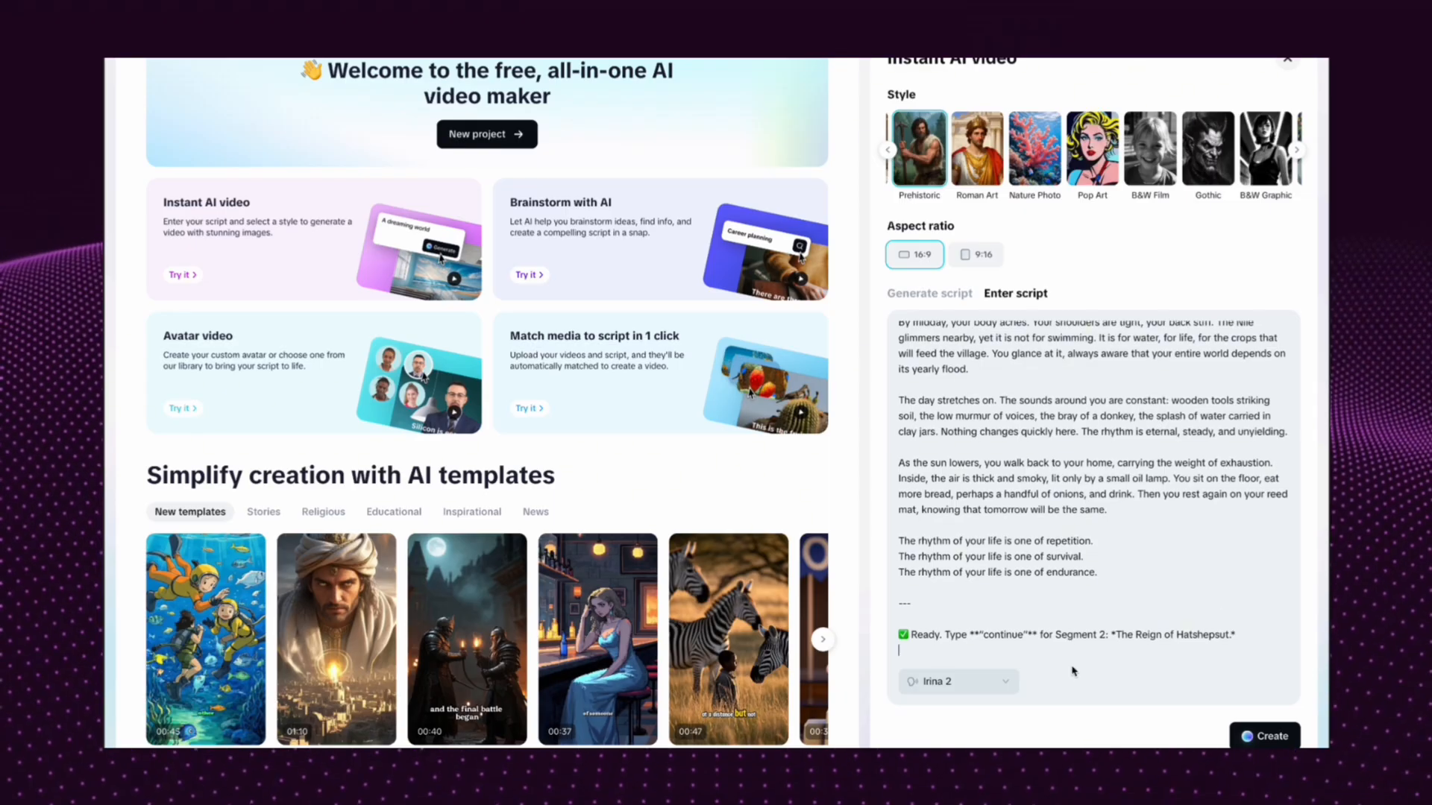
{"action": "left_click_drag", "start_coordinate": [1236, 635], "coordinate": [893, 592]}
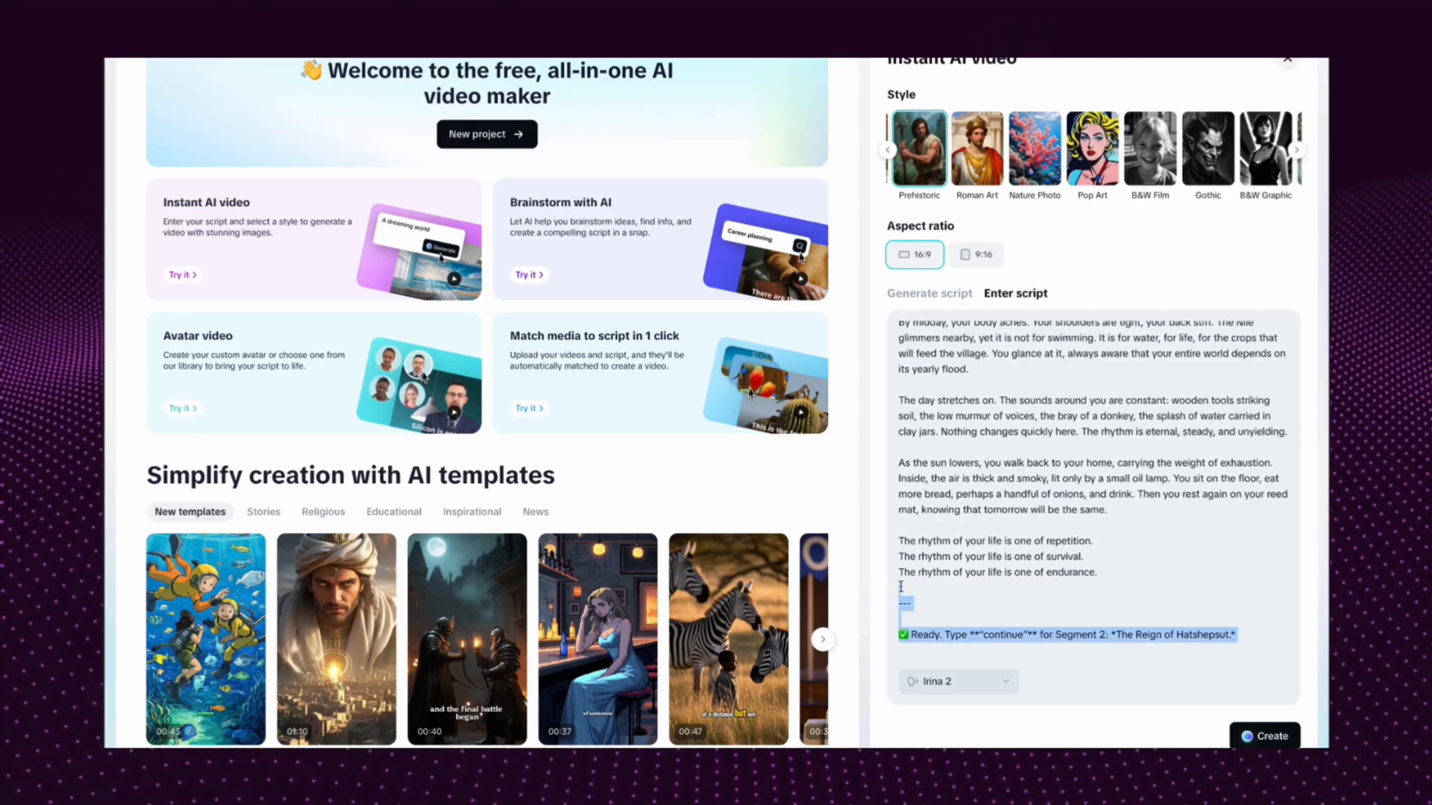
{"action": "key", "text": "BackSpace"}
Delete the opening remarks, title and "## Introduction" heading so the script starts at "Close your eyes"
{"action": "scroll", "coordinate": [992, 543], "scroll_direction": "up", "scroll_amount": 10}
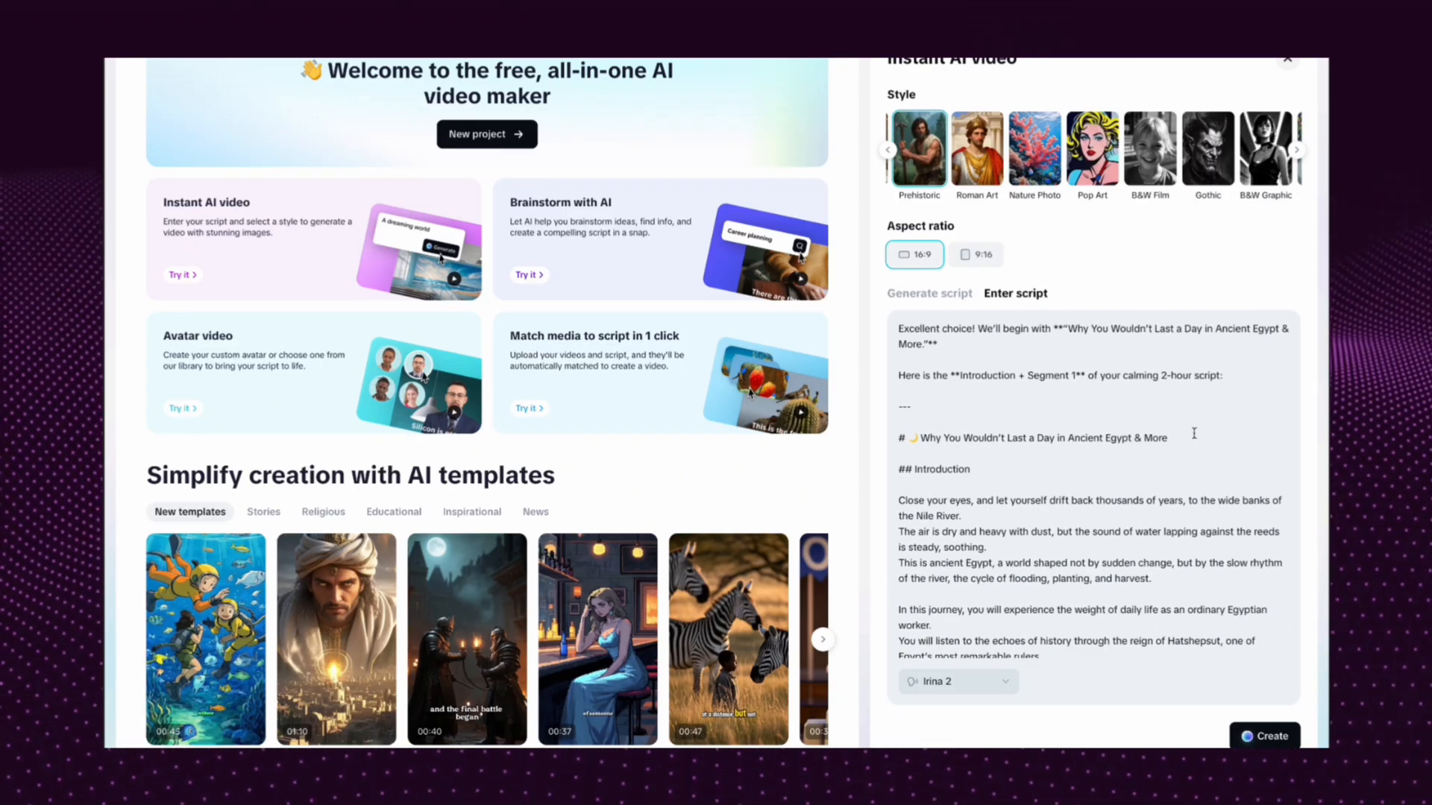
{"action": "left_click_drag", "start_coordinate": [1186, 441], "coordinate": [887, 337]}
{"action": "key", "text": "BackSpace"}
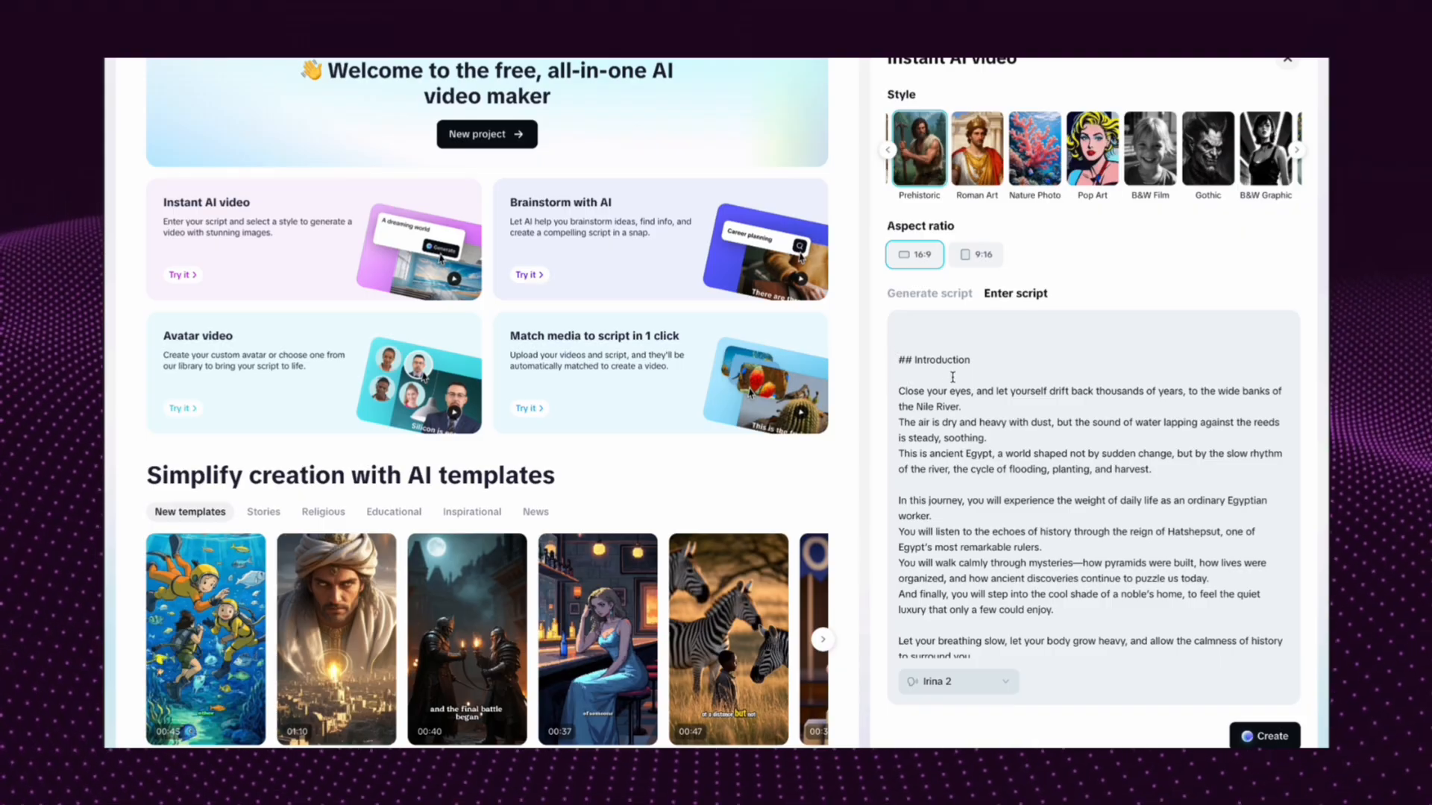
{"action": "left_click_drag", "start_coordinate": [976, 365], "coordinate": [897, 329]}
{"action": "key", "text": "BackSpace"}
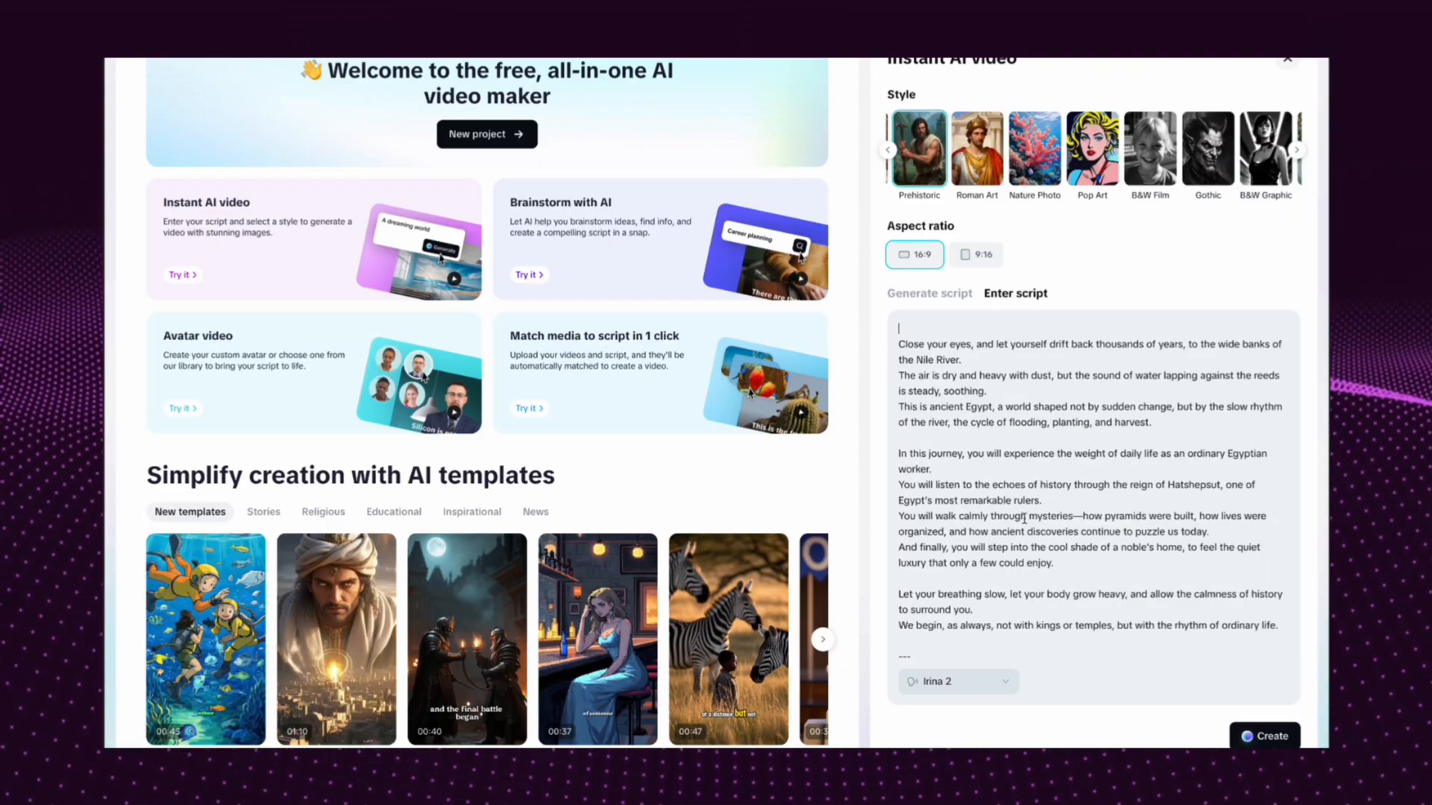
Set the narration voice to Valentino and create the video from the script
{"action": "scroll", "coordinate": [1024, 518], "scroll_direction": "down", "scroll_amount": 5}
{"action": "left_click", "coordinate": [983, 682]}
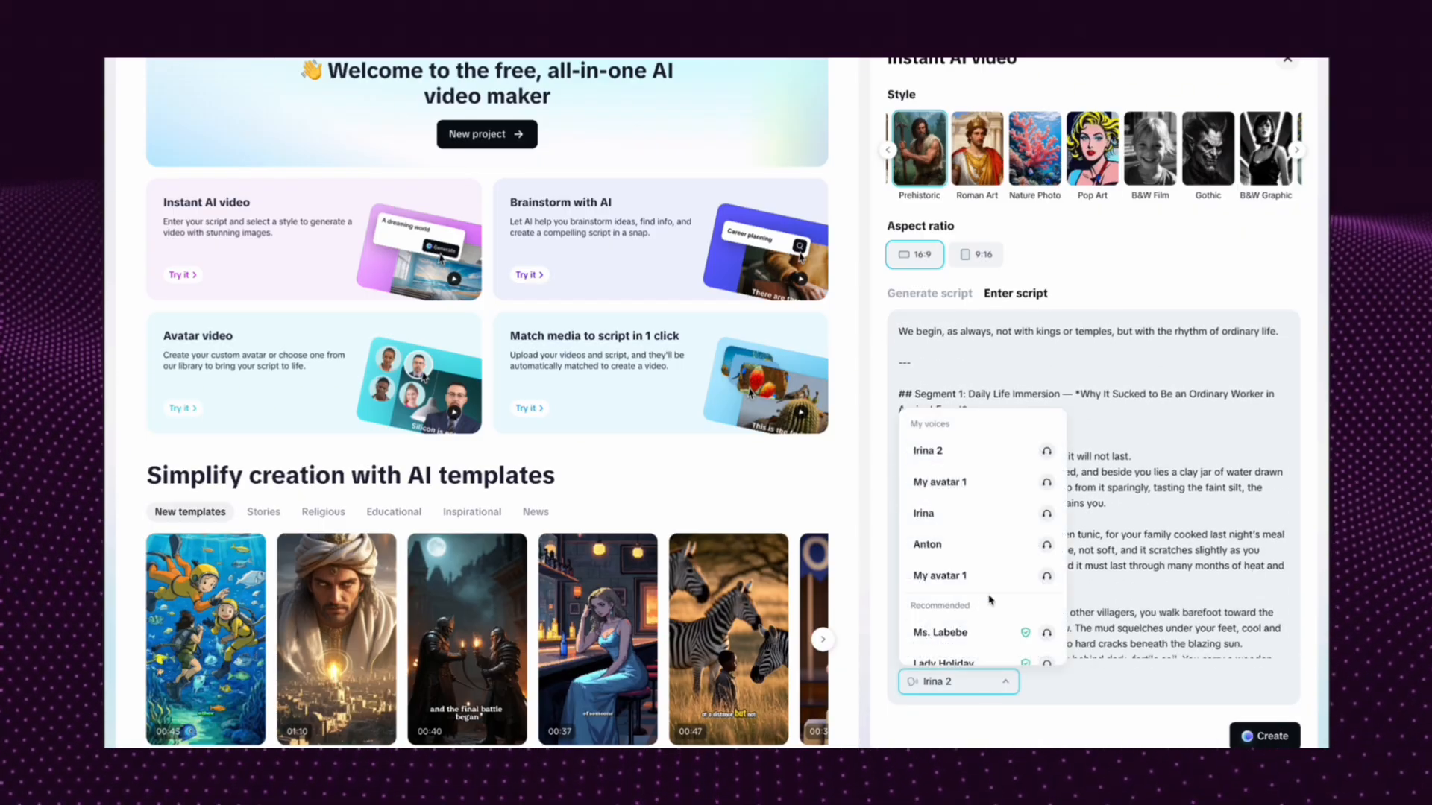
{"action": "scroll", "coordinate": [990, 601], "scroll_direction": "down", "scroll_amount": 15}
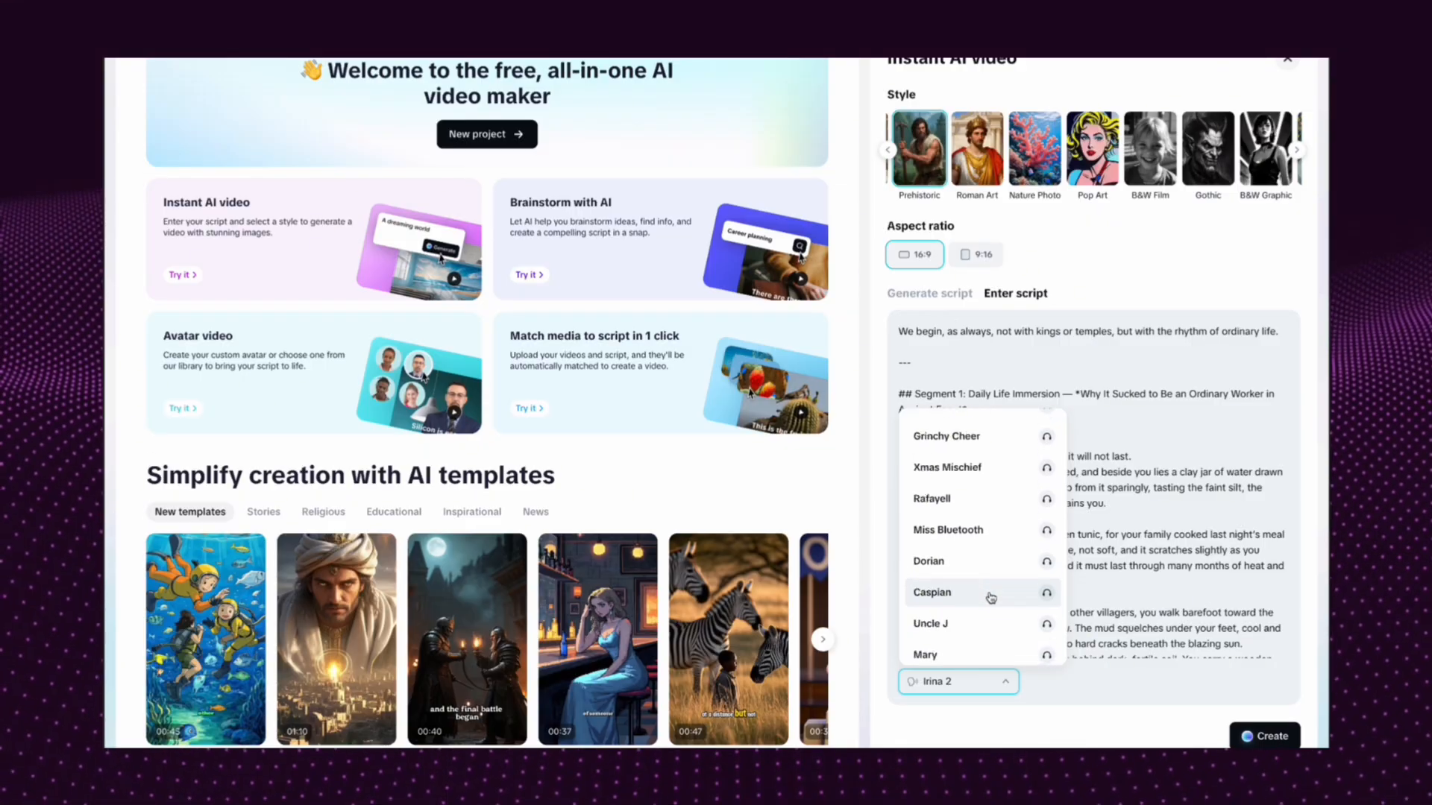
{"action": "scroll", "coordinate": [990, 598], "scroll_direction": "down", "scroll_amount": 15}
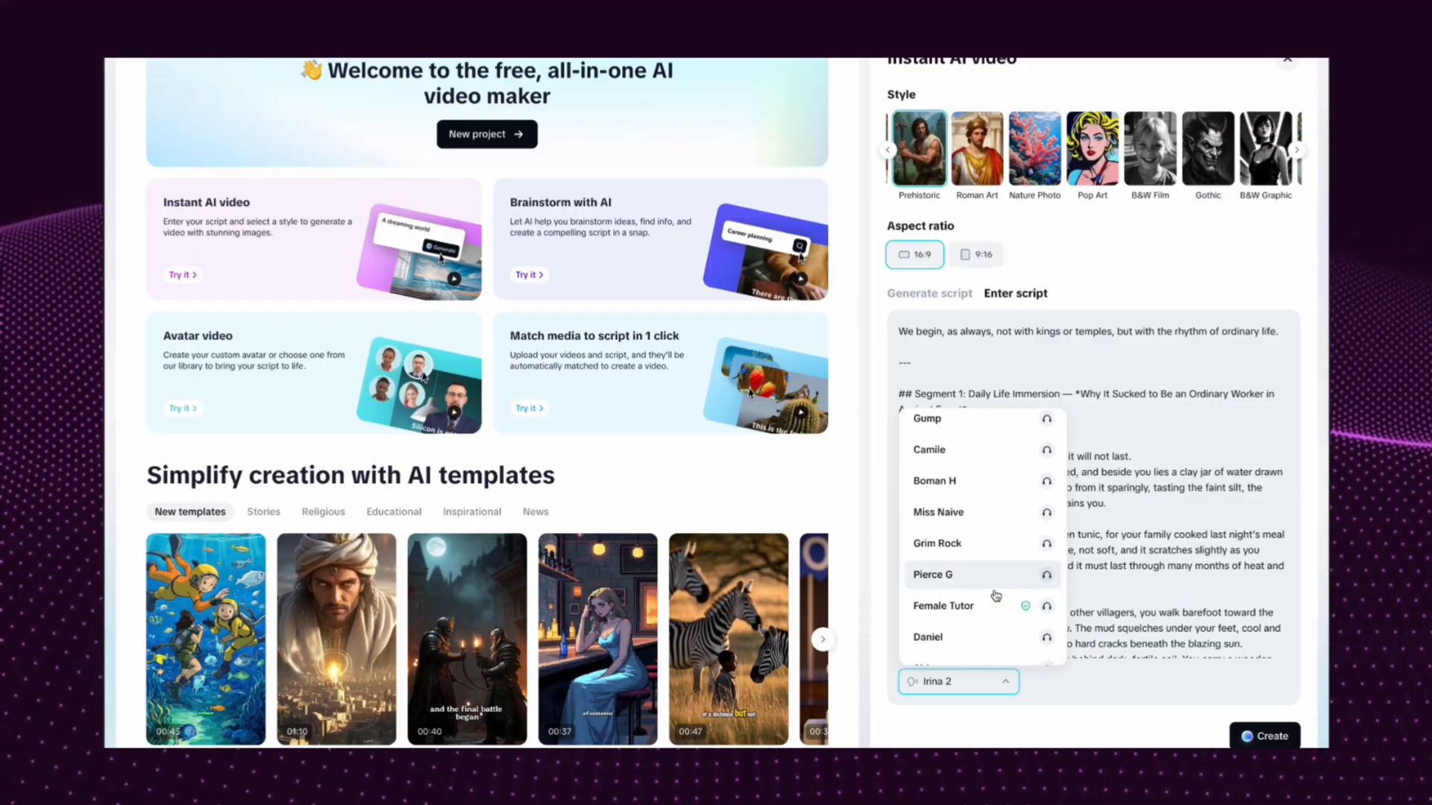
{"action": "scroll", "coordinate": [995, 595], "scroll_direction": "down", "scroll_amount": 15}
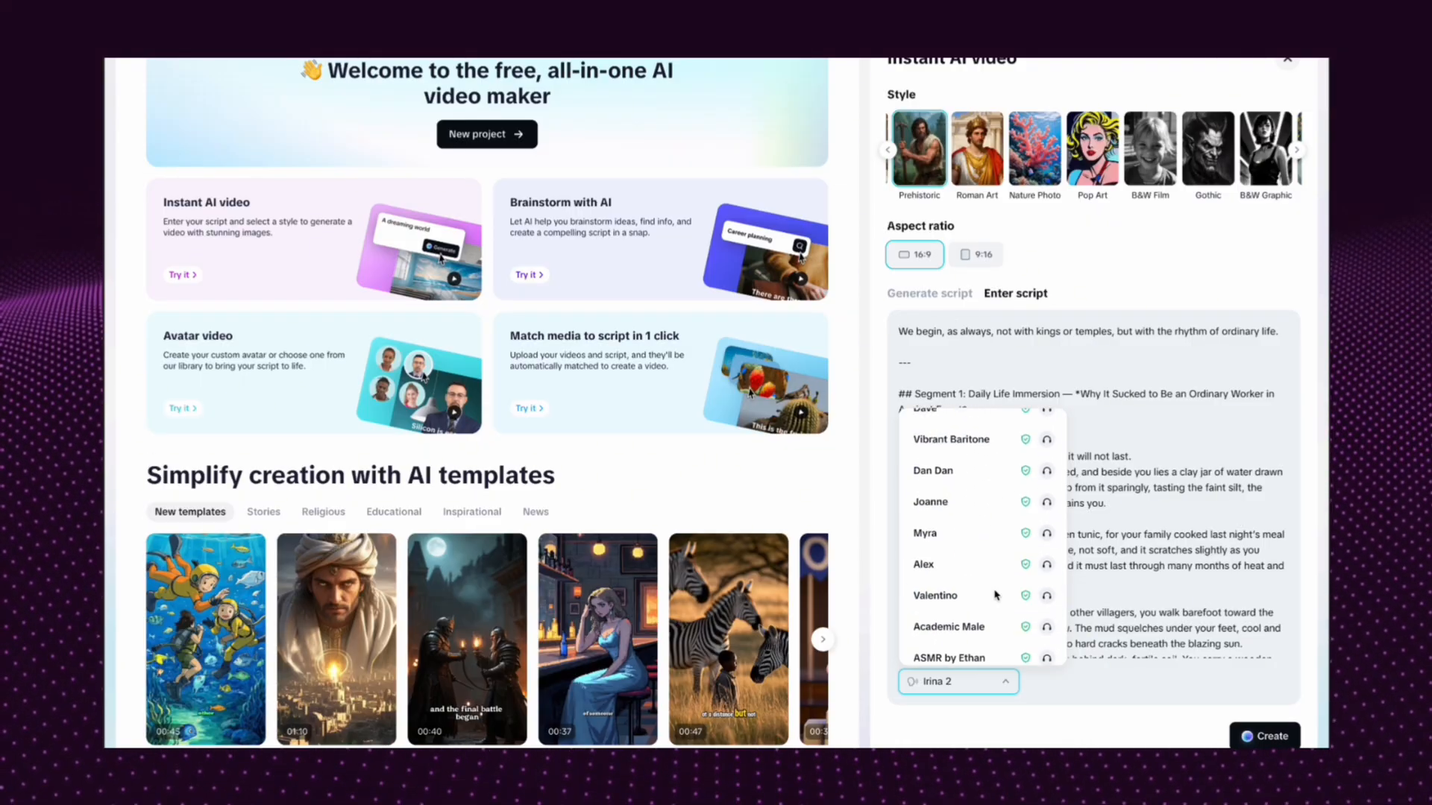
{"action": "scroll", "coordinate": [996, 595], "scroll_direction": "down", "scroll_amount": 3}
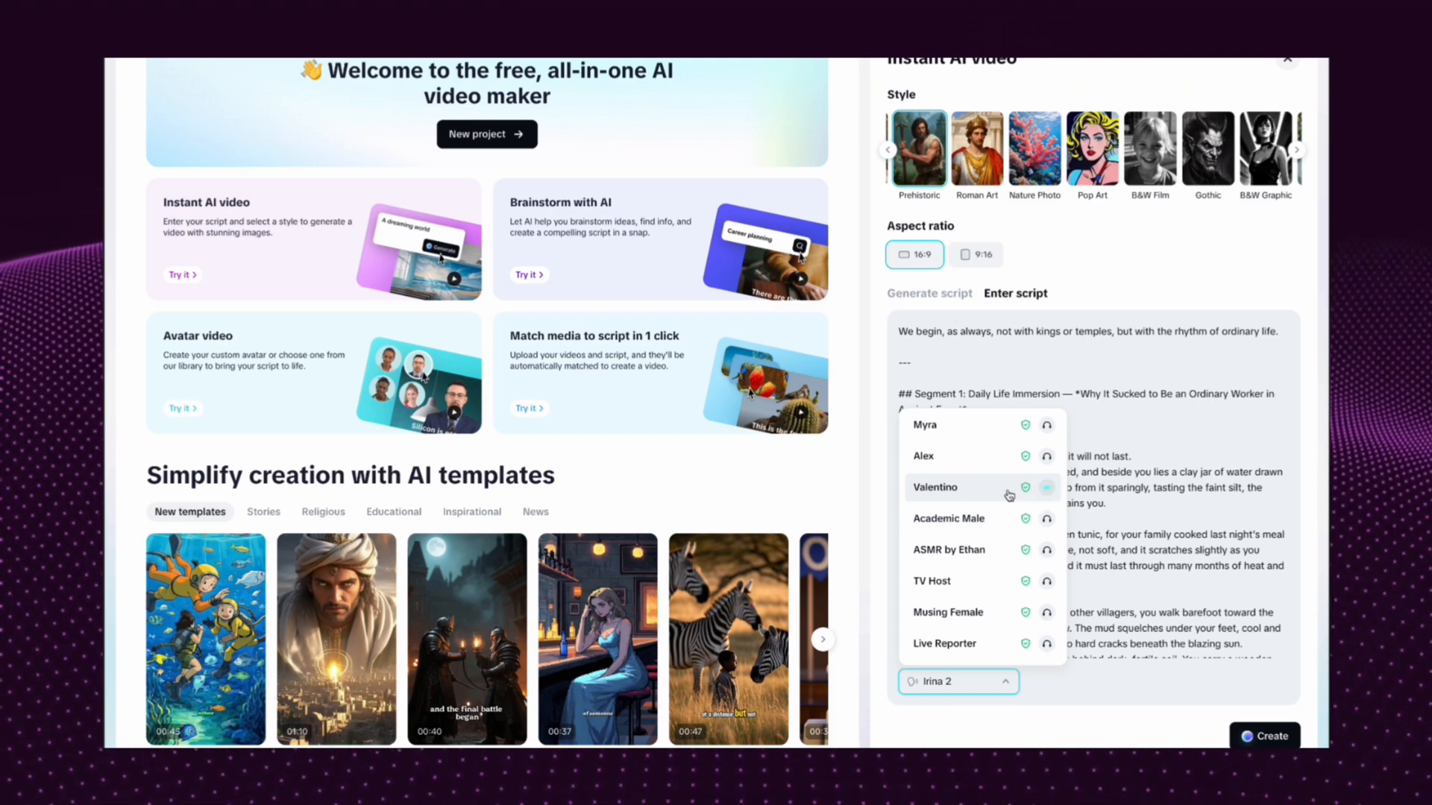
{"action": "left_click", "coordinate": [997, 487]}
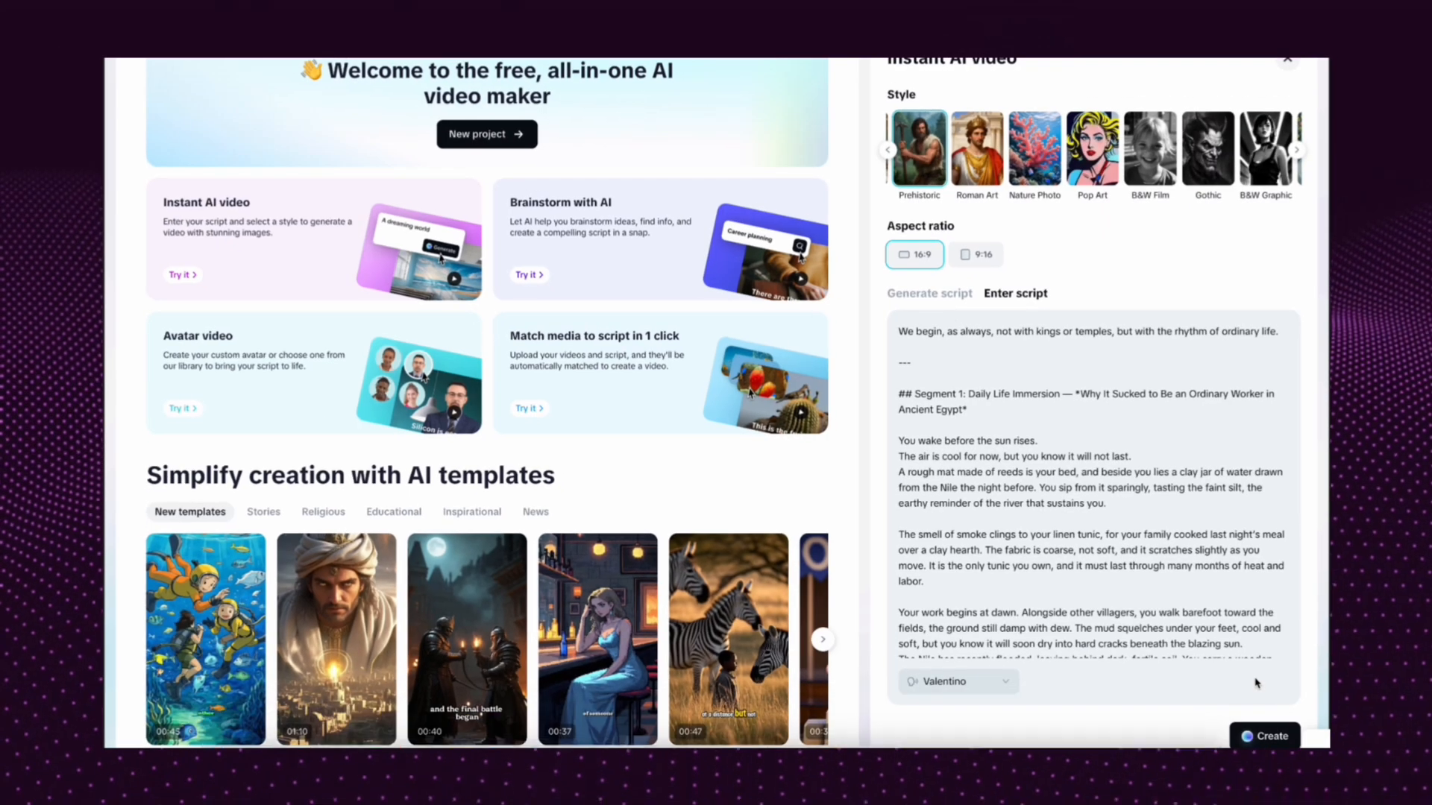
{"action": "left_click", "coordinate": [1260, 736]}
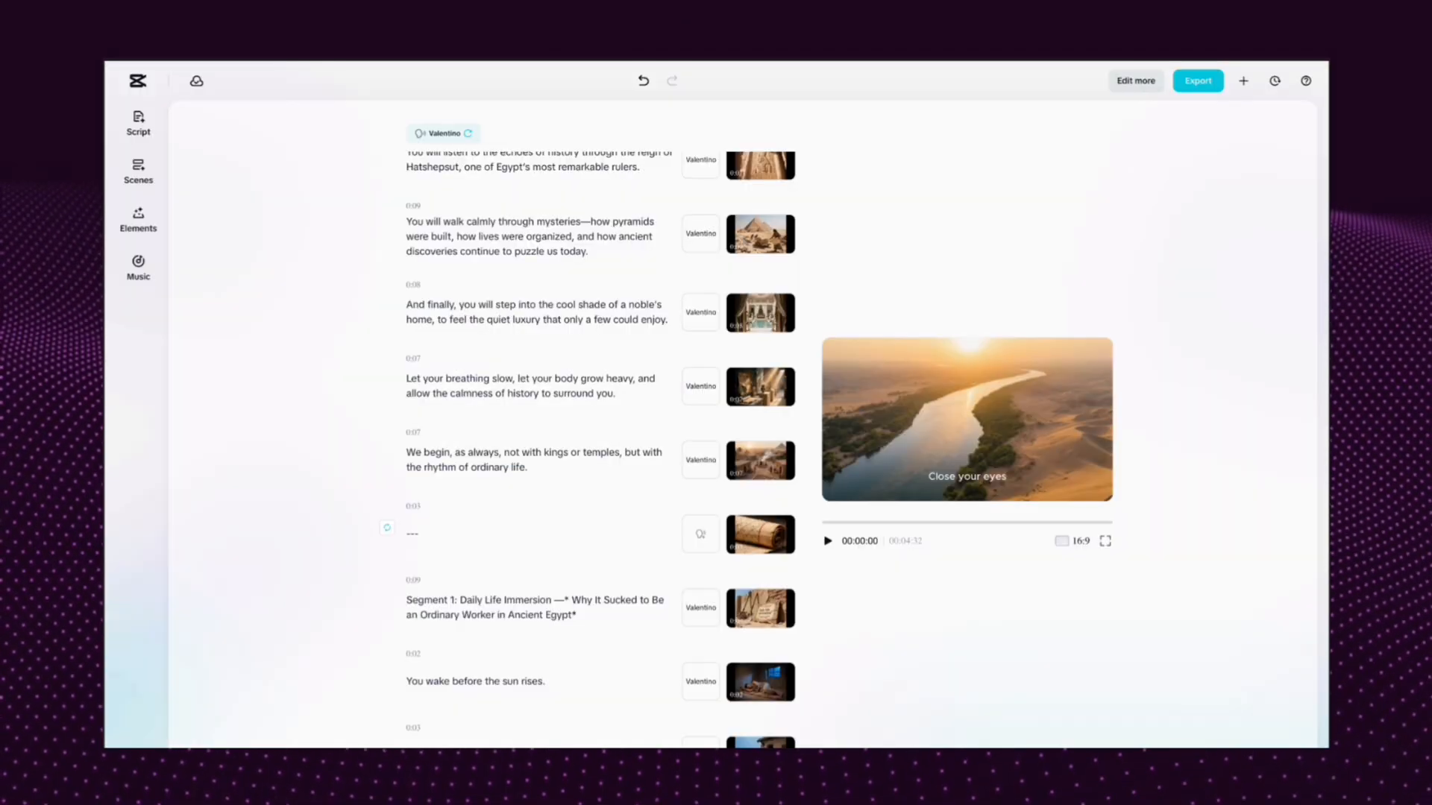
Find the "Alongside other villagers" scene that has no media and check its options for adding media
{"action": "scroll", "coordinate": [706, 617], "scroll_direction": "down", "scroll_amount": 10}
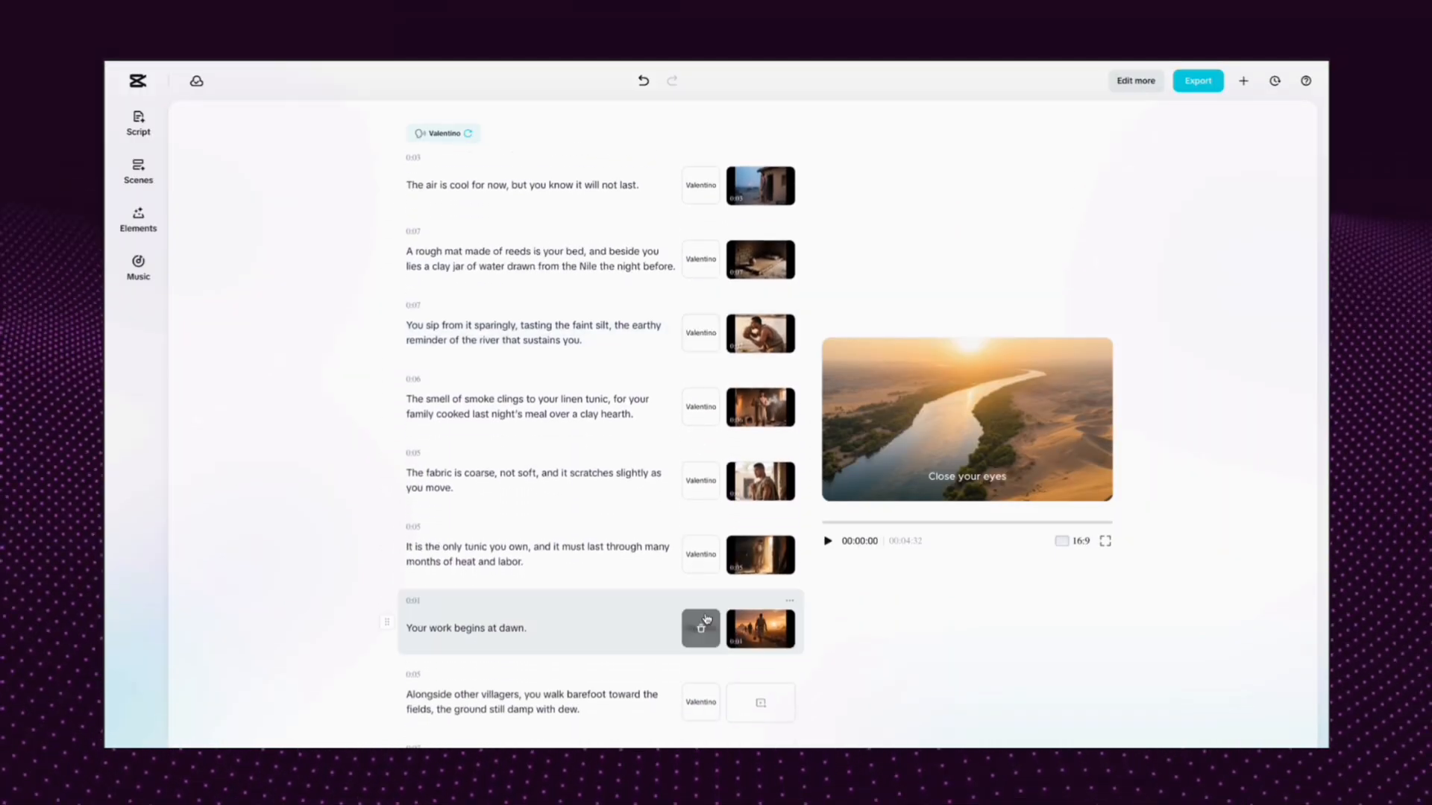
{"action": "scroll", "coordinate": [706, 617], "scroll_direction": "down", "scroll_amount": 1}
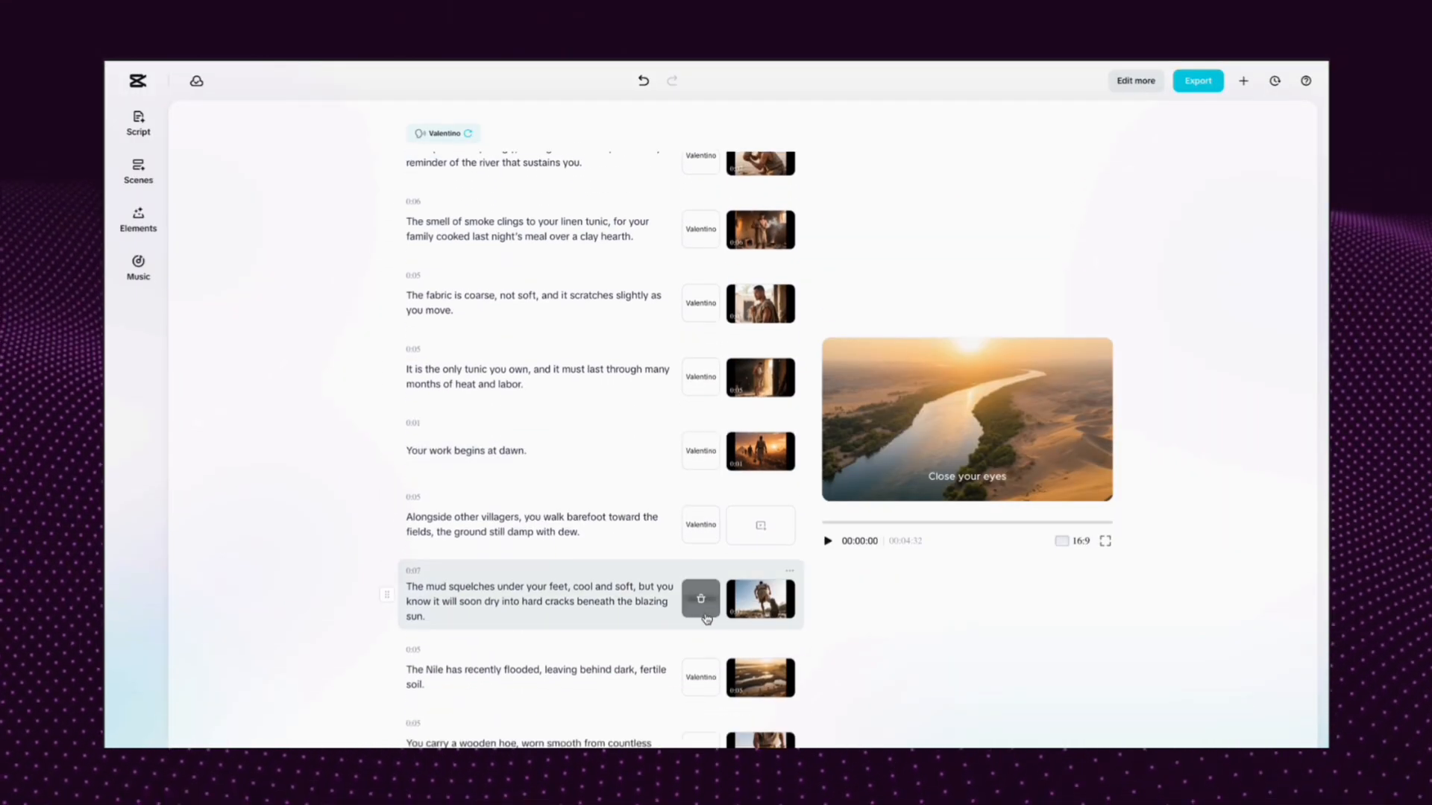
{"action": "left_click", "coordinate": [766, 531]}
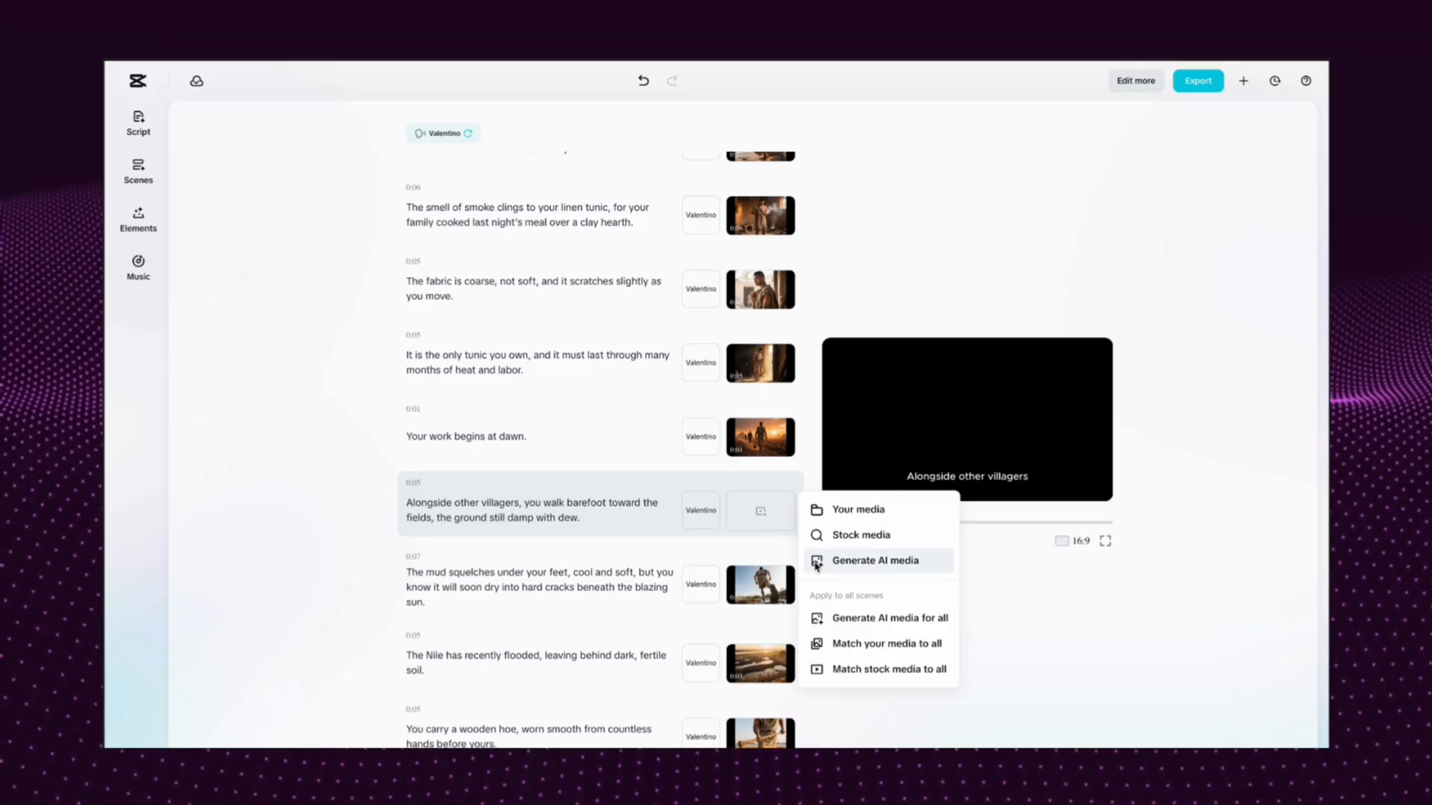
{"action": "left_click", "coordinate": [844, 565]}
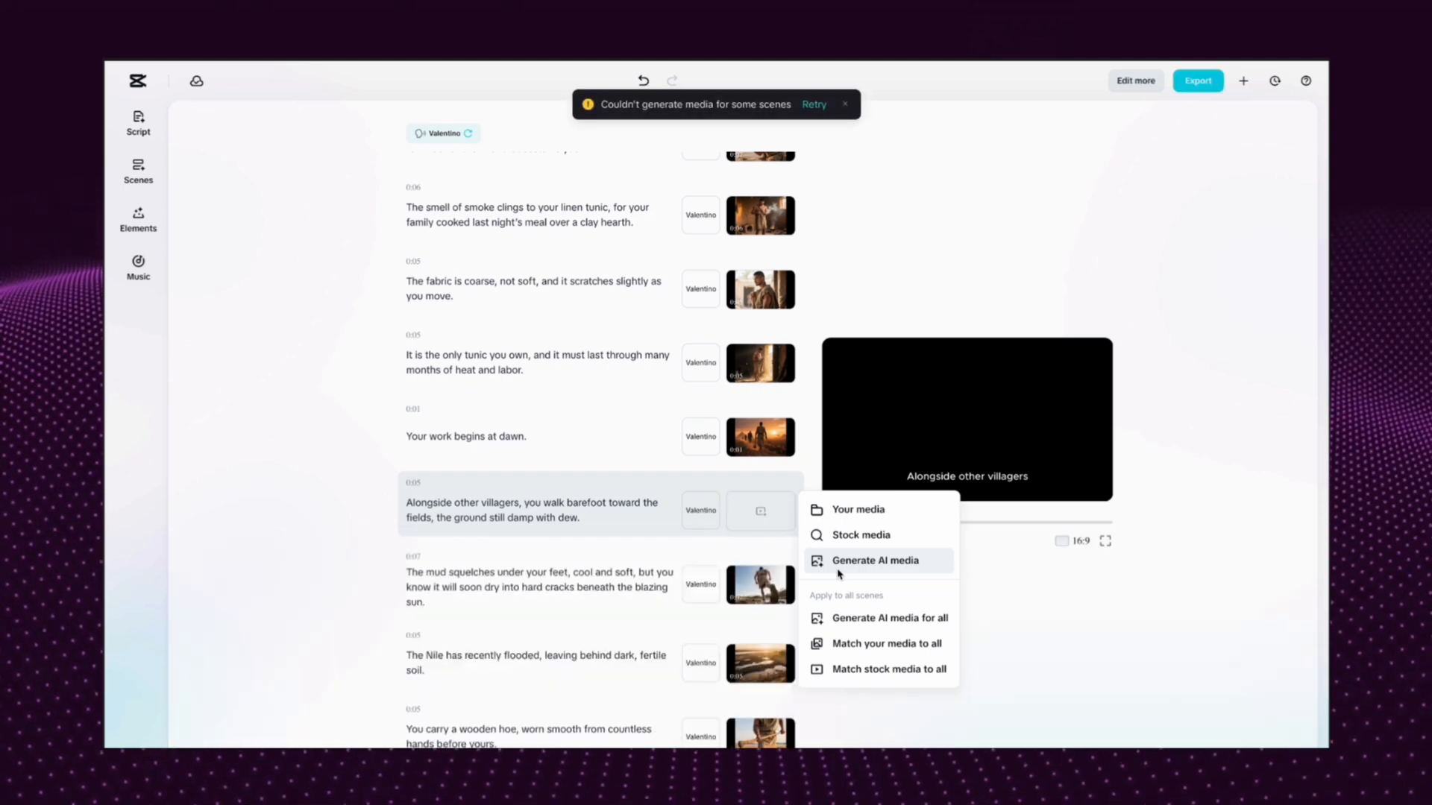
{"action": "left_click", "coordinate": [1004, 588]}
Search the stock media for "egypt" for the empty "Alongside other villagers" scene
{"action": "left_click", "coordinate": [773, 522]}
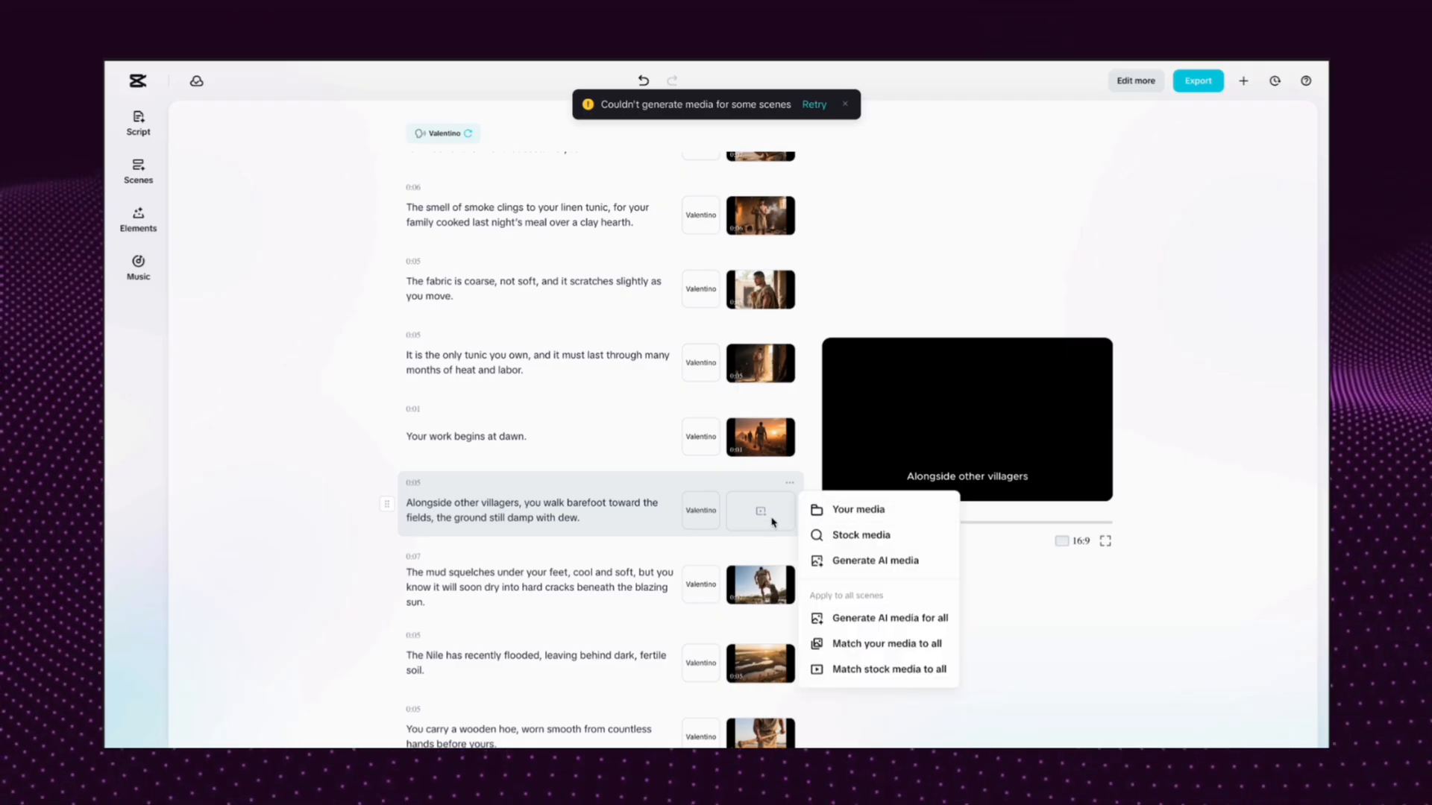
{"action": "left_click", "coordinate": [841, 535]}
{"action": "type", "text": "e"}
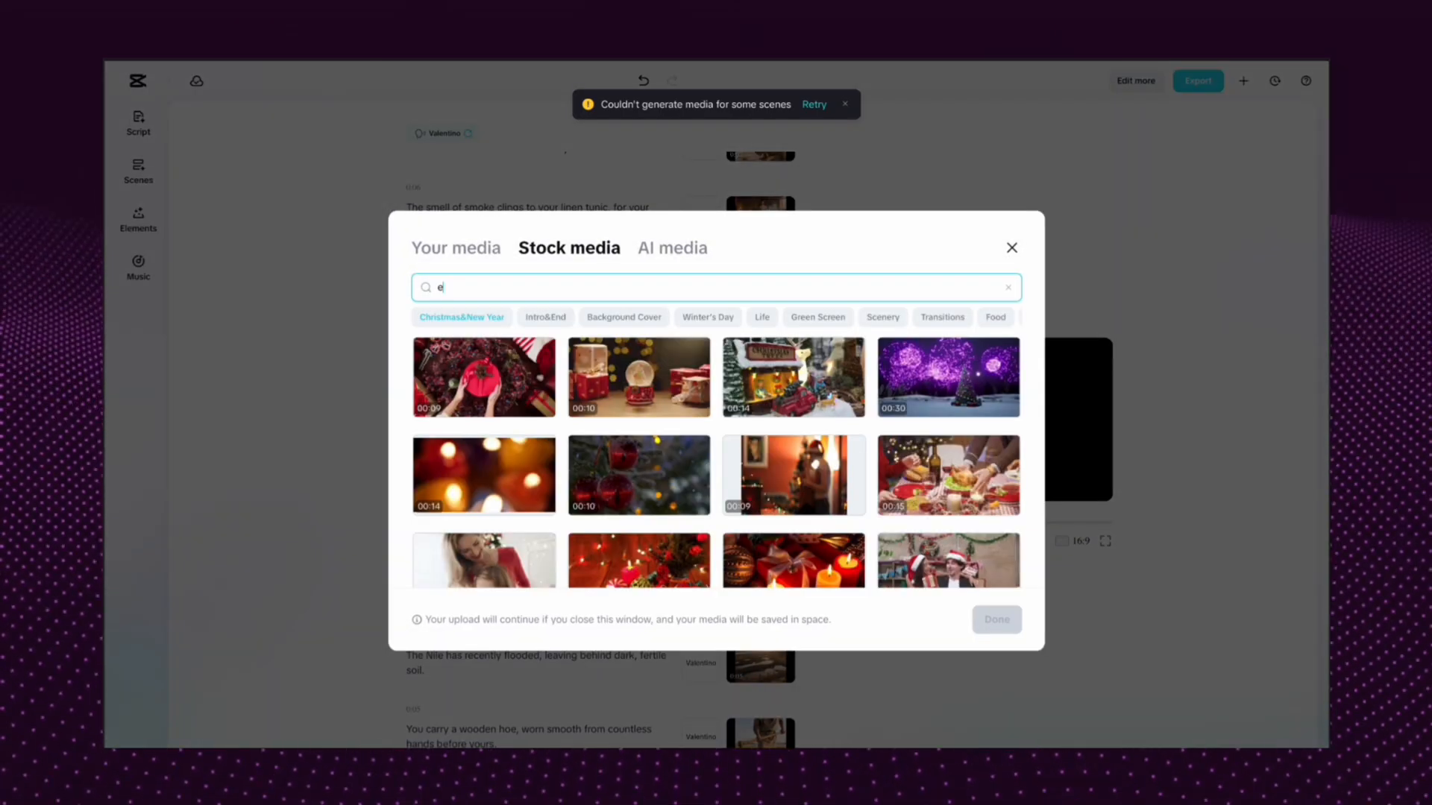
{"action": "type", "text": "gypt"}
{"action": "key", "text": "Return"}
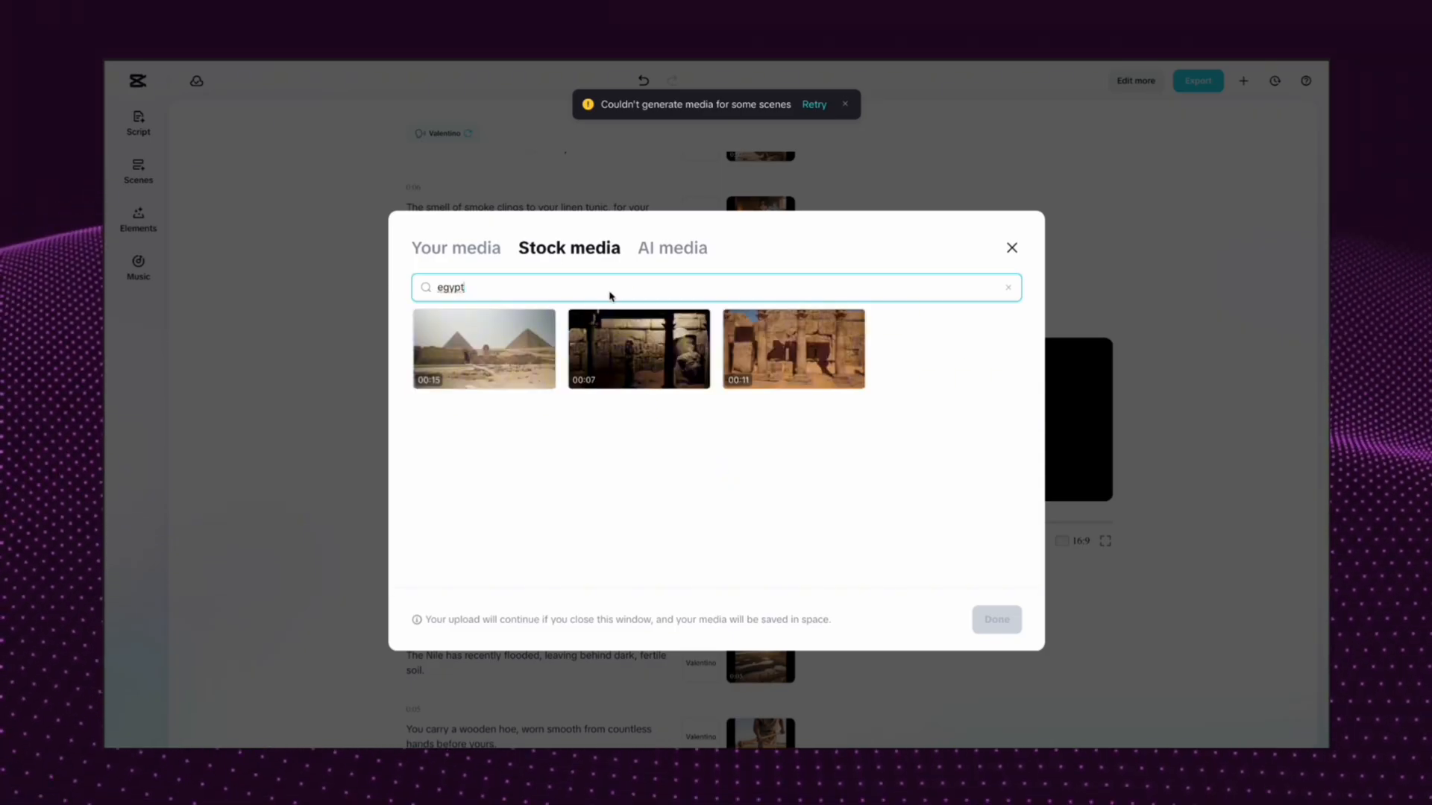
Generate AI images for the empty scene from the description "egypt" in the Prehistoric style
{"action": "left_click", "coordinate": [681, 251]}
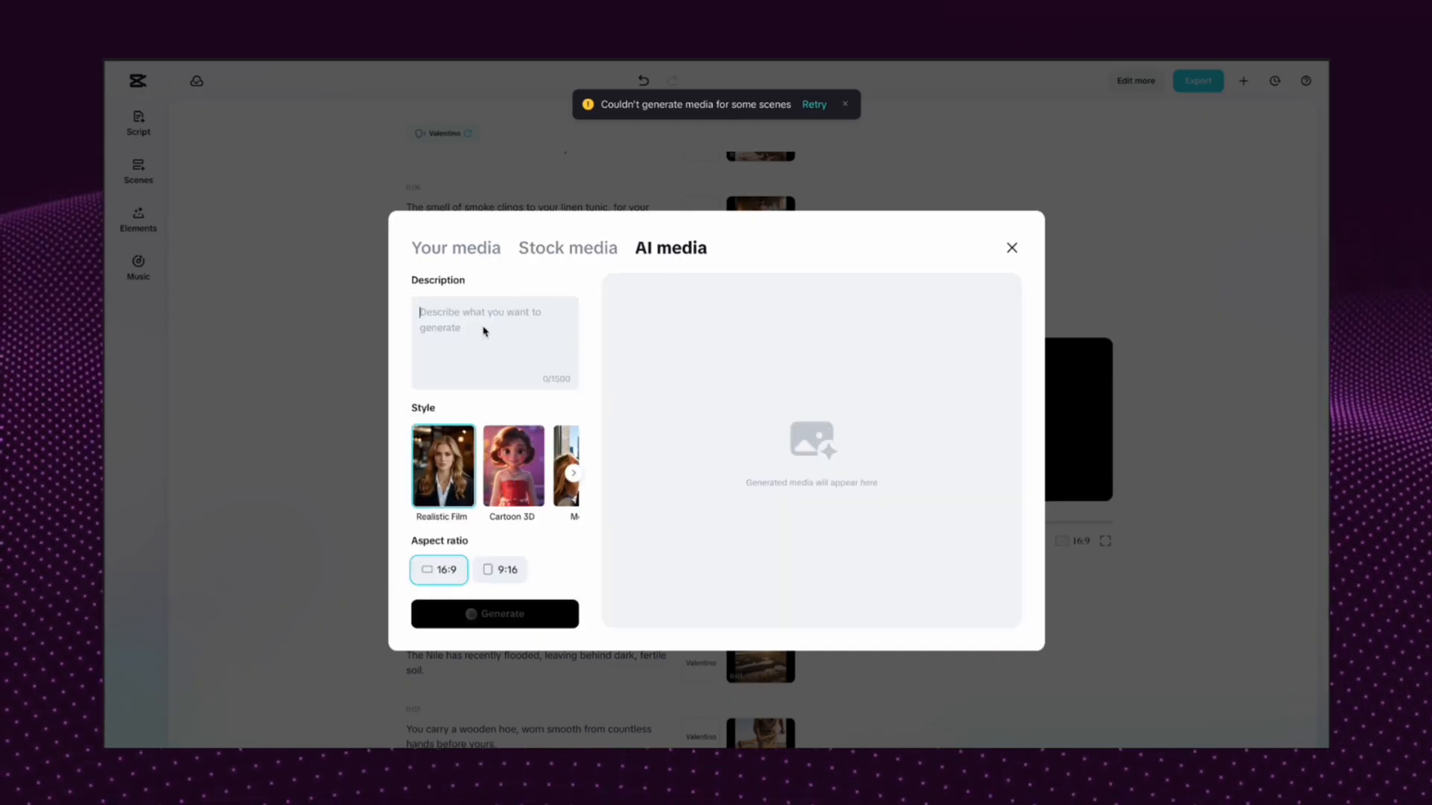
{"action": "type", "text": "egypt"}
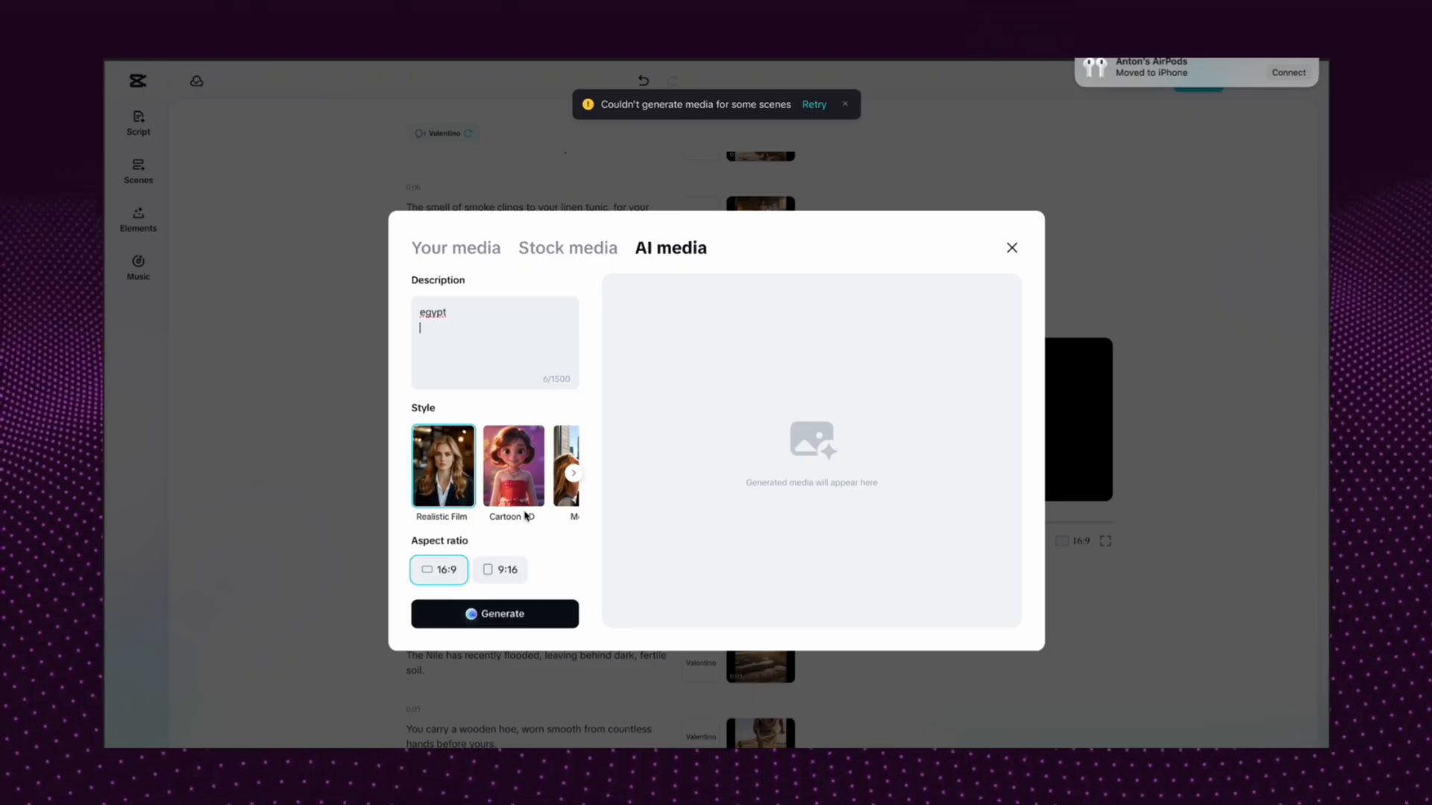
{"action": "scroll", "coordinate": [526, 516], "scroll_direction": "right", "scroll_amount": 10}
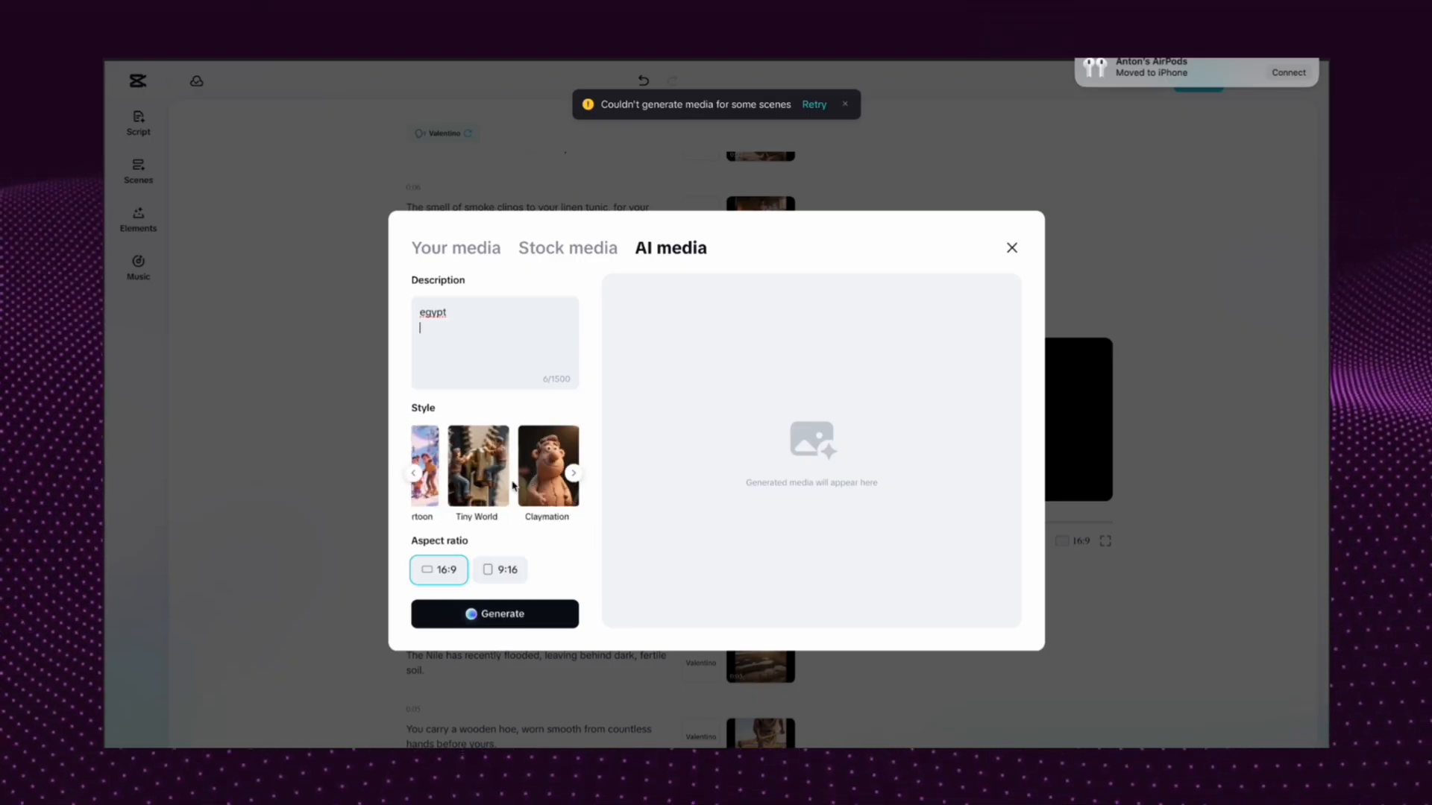
{"action": "scroll", "coordinate": [512, 485], "scroll_direction": "right", "scroll_amount": 10}
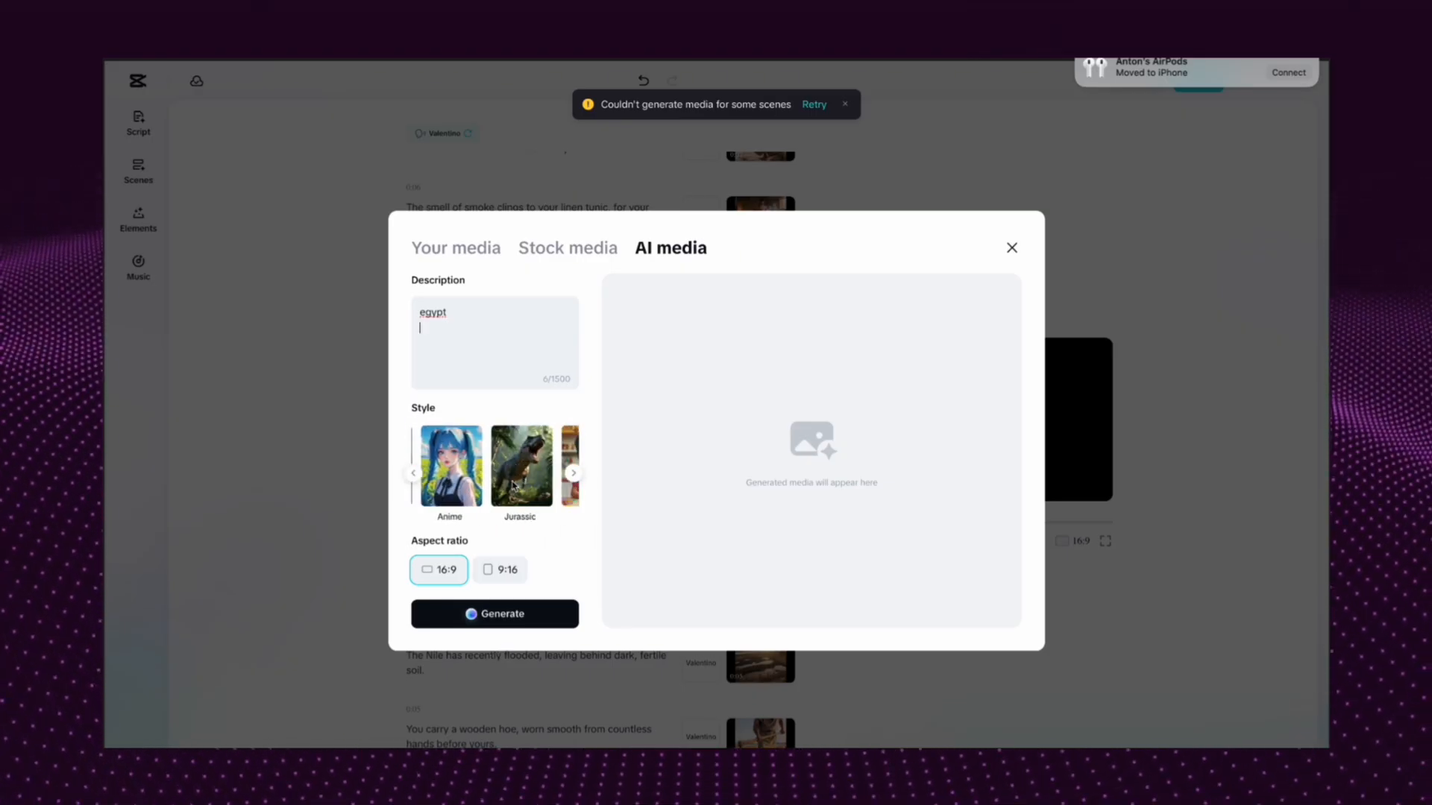
{"action": "scroll", "coordinate": [512, 485], "scroll_direction": "right", "scroll_amount": 10}
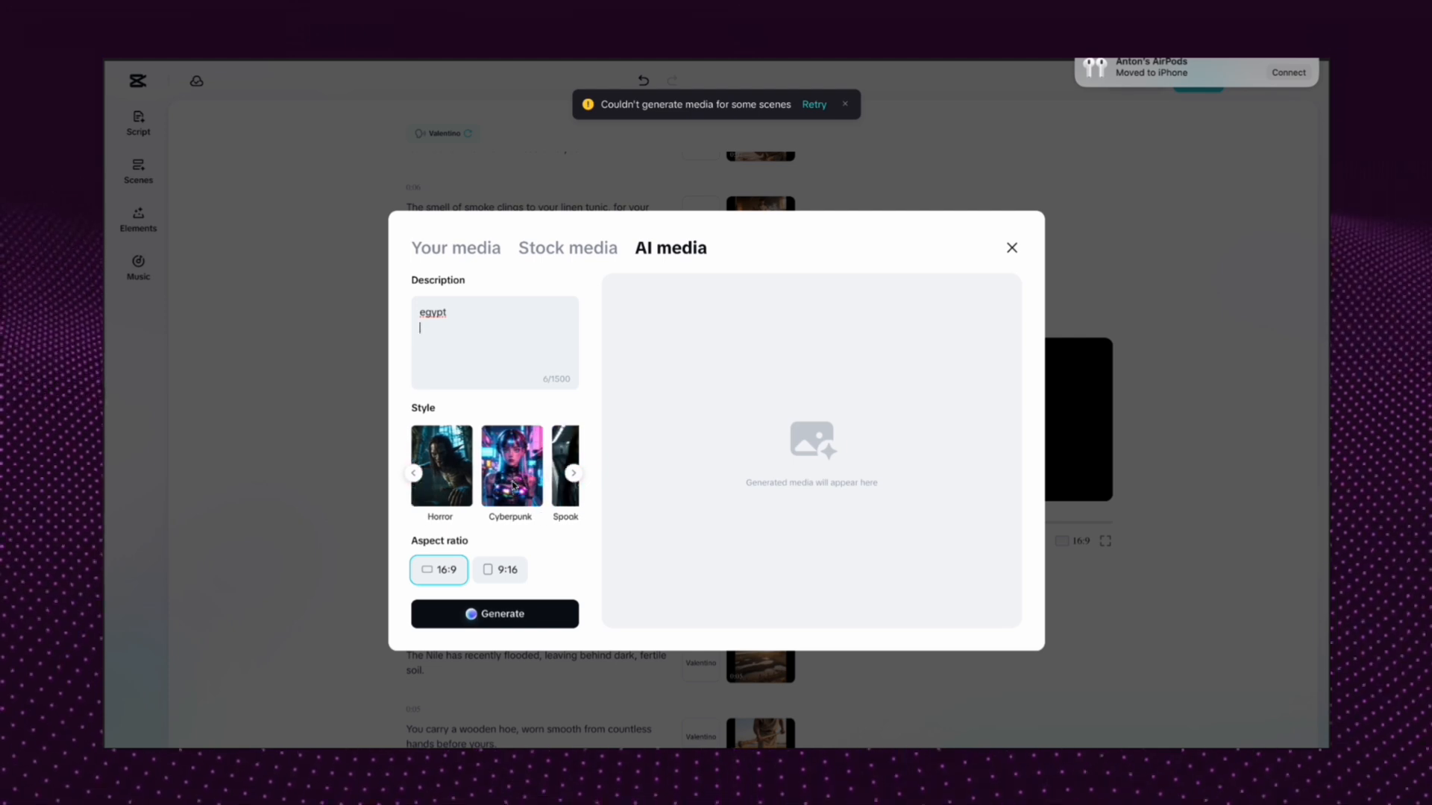
{"action": "scroll", "coordinate": [512, 486], "scroll_direction": "right", "scroll_amount": 5}
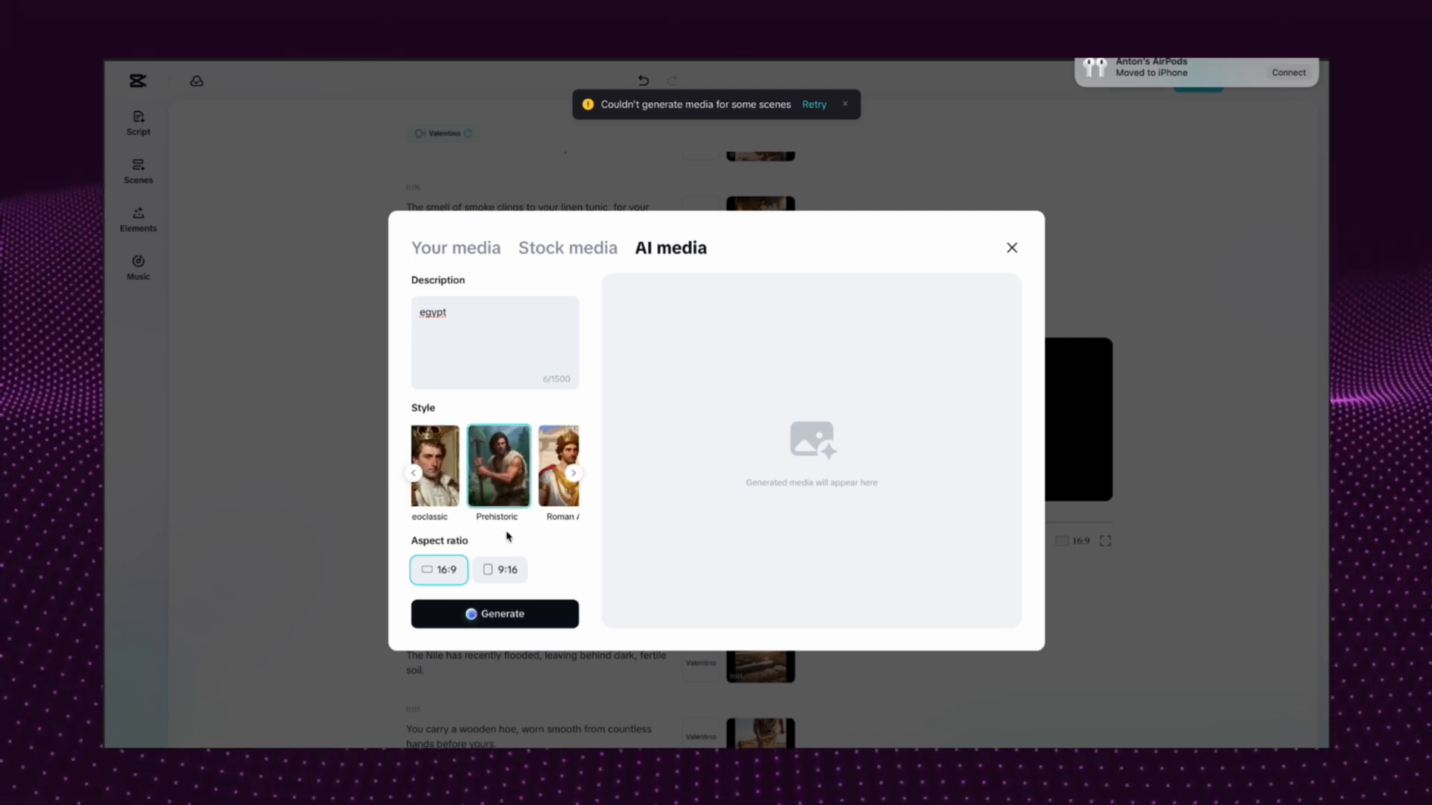
{"action": "left_click", "coordinate": [505, 617]}
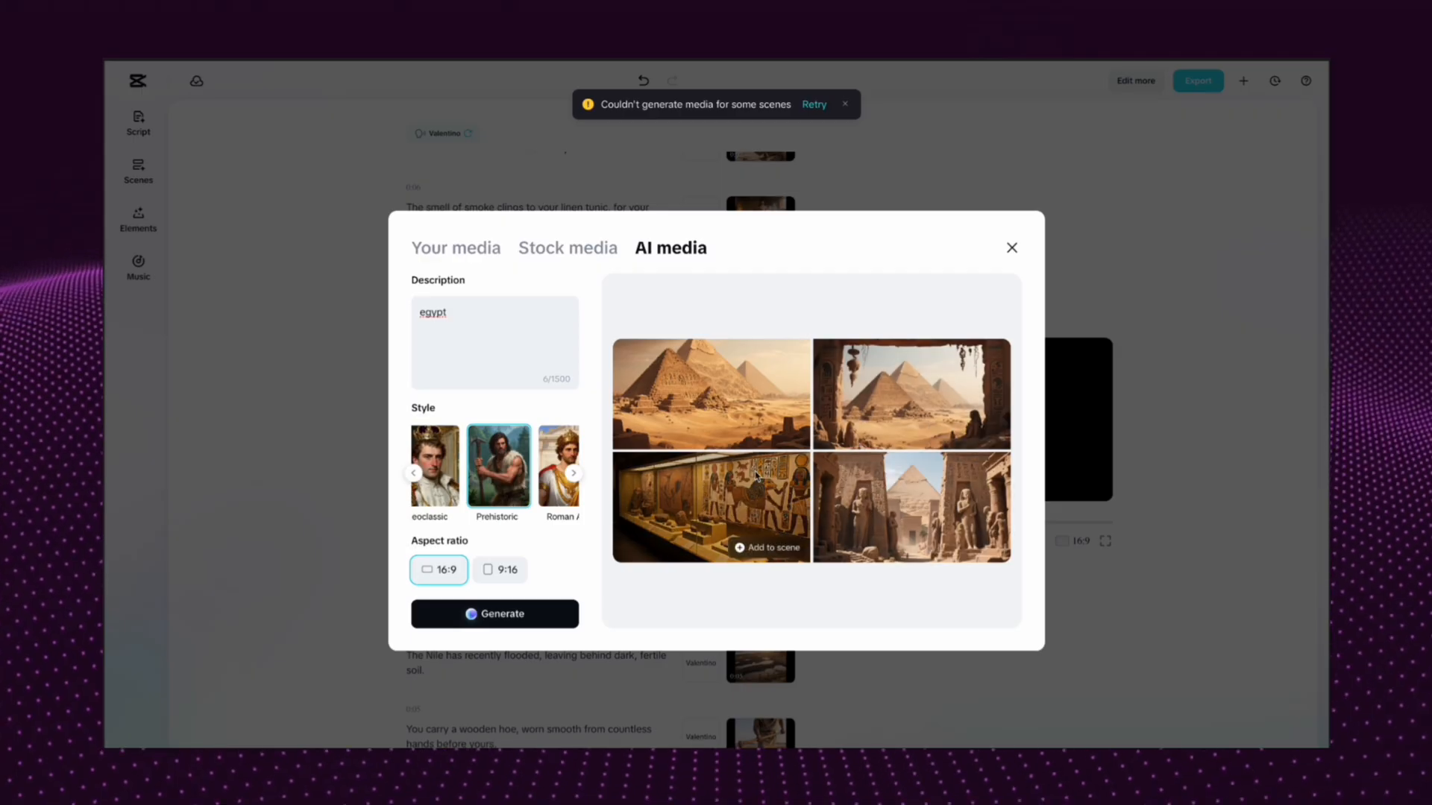
Add the generated image of pyramids framed by a carved stone gateway to the scene and close the media window
{"action": "left_click", "coordinate": [854, 401]}
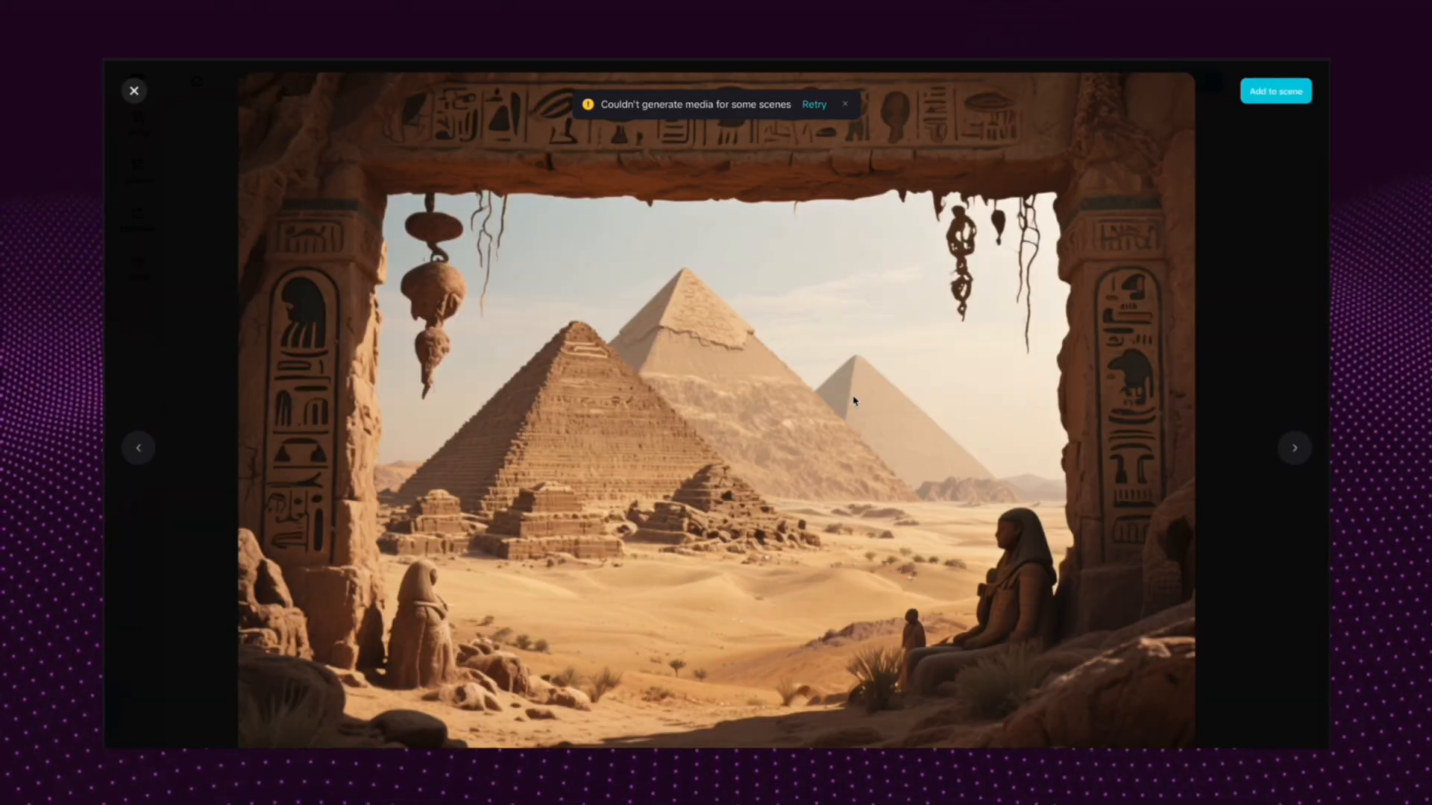
{"action": "left_click", "coordinate": [1288, 97]}
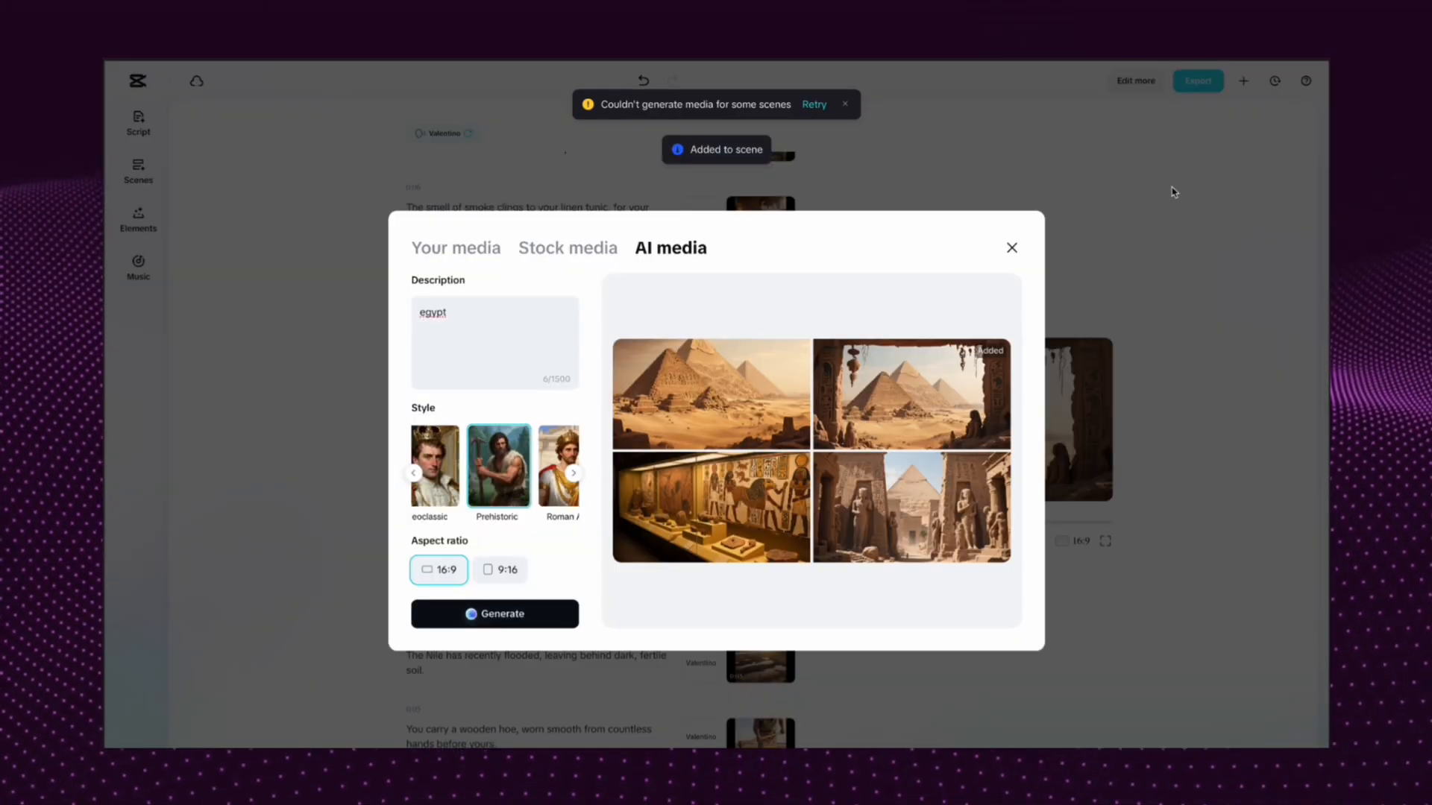
{"action": "left_click", "coordinate": [1011, 248]}
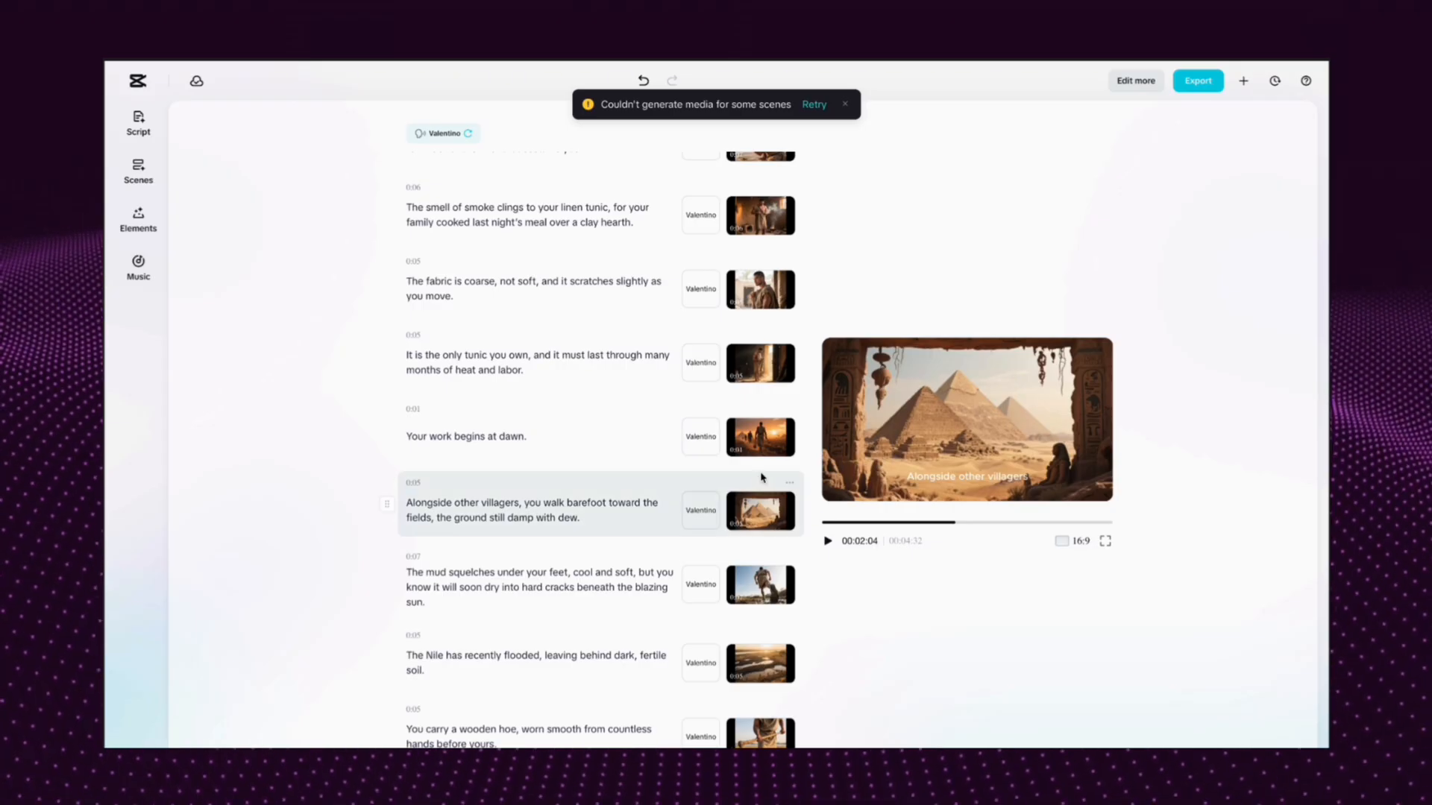
Play the video from the beginning in full screen to review its scenes and narration, and exit full screen
{"action": "scroll", "coordinate": [754, 492], "scroll_direction": "up", "scroll_amount": 15}
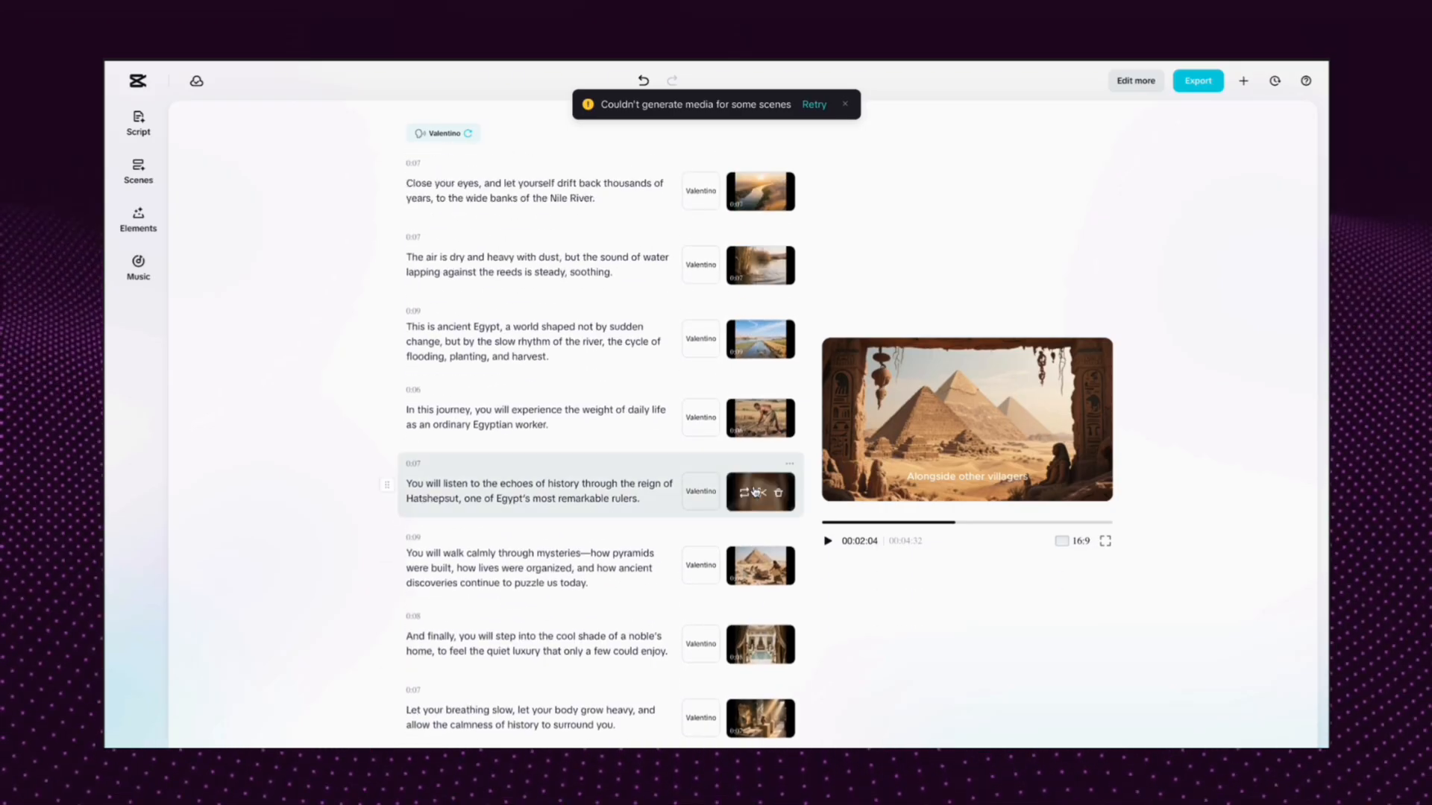
{"action": "left_click", "coordinate": [823, 523]}
{"action": "left_click", "coordinate": [826, 541]}
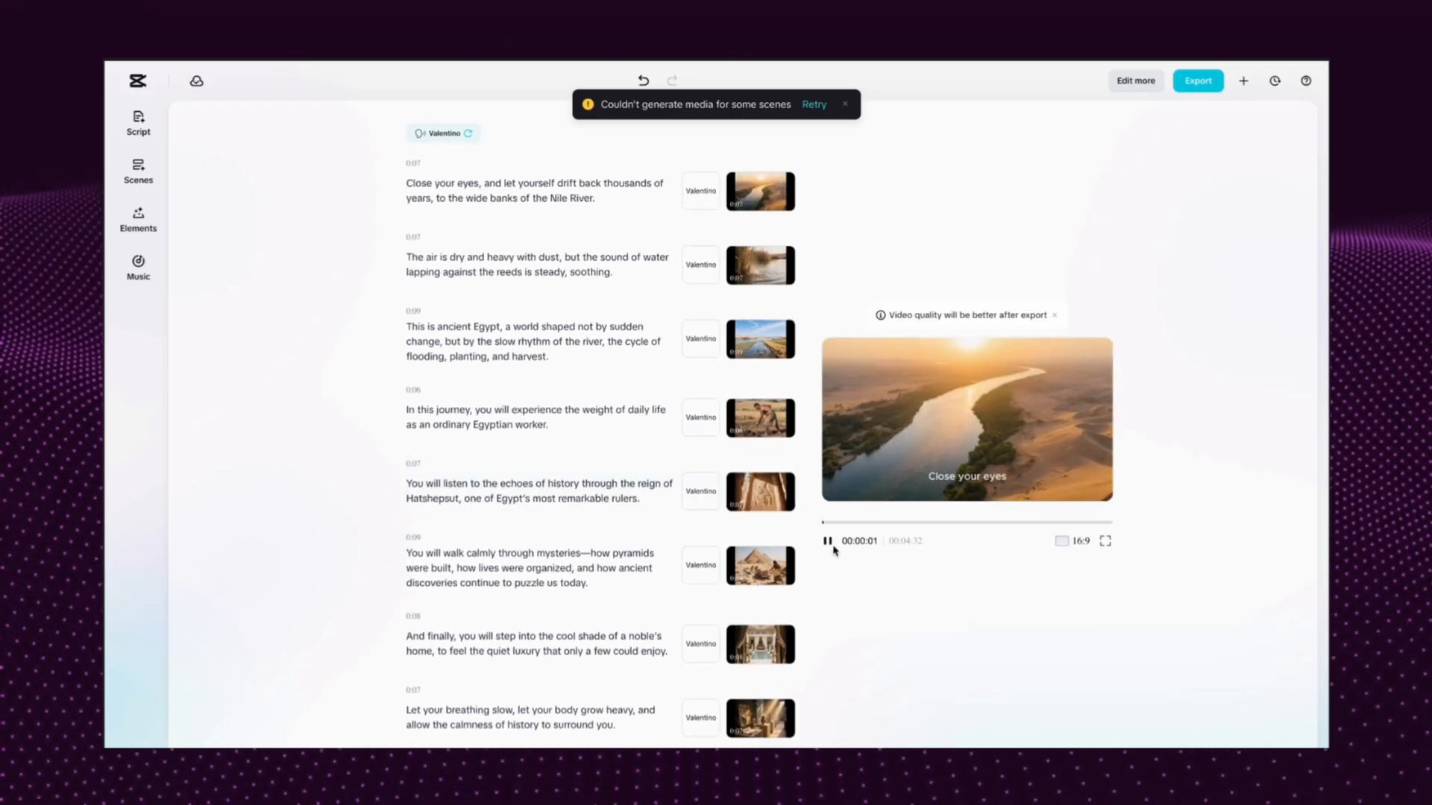
{"action": "left_click", "coordinate": [1105, 542]}
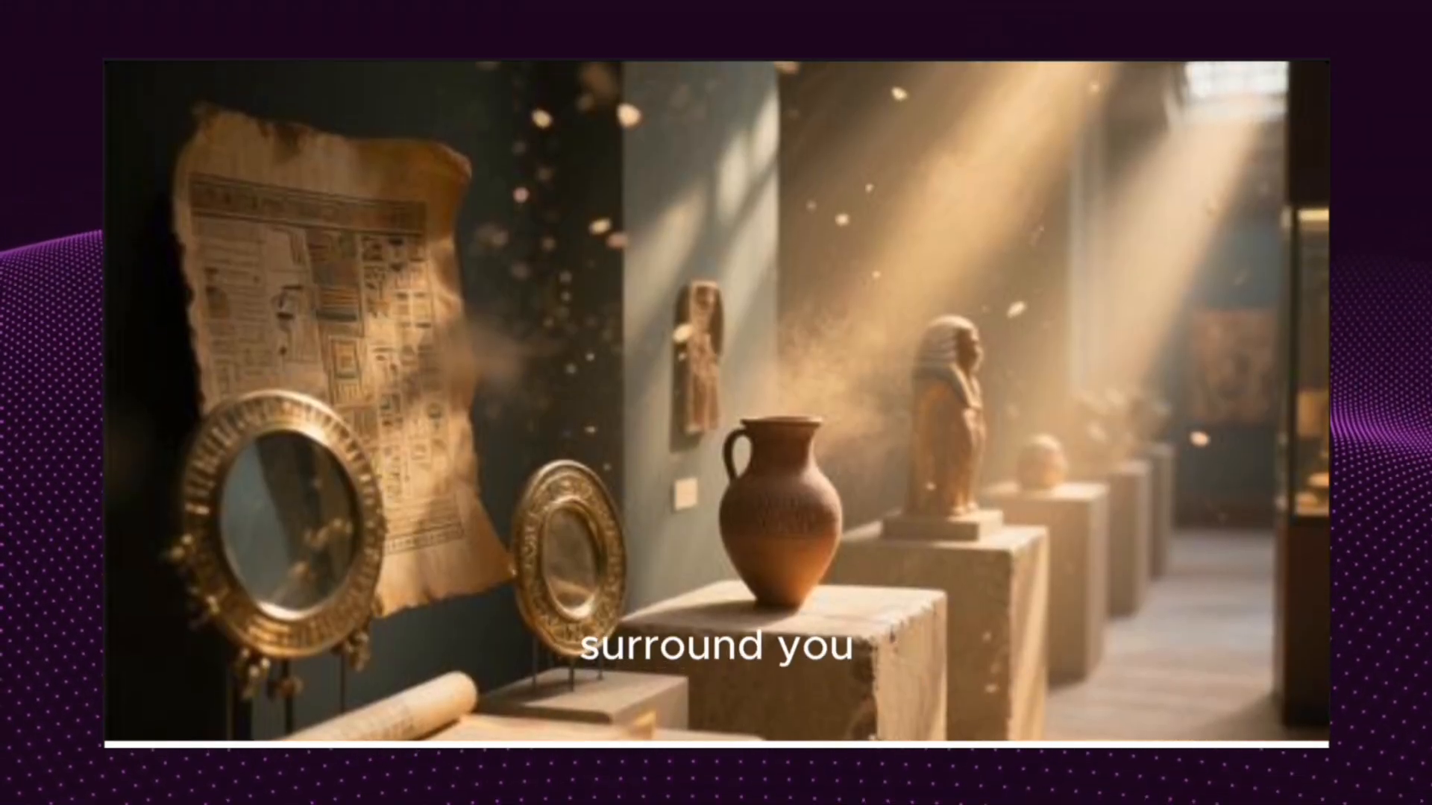
{"action": "key", "text": "Escape"}
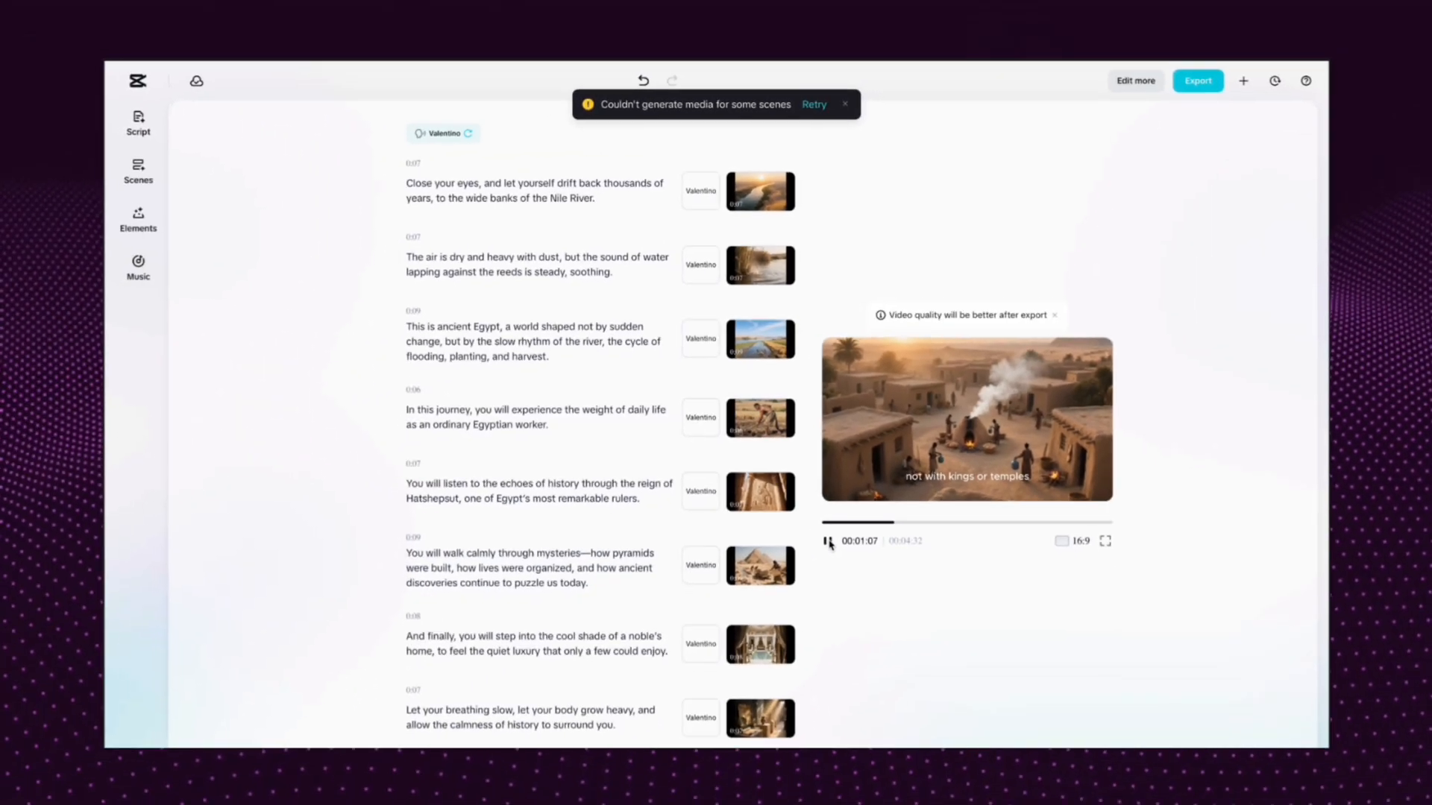
Look over the script and scene settings, and turn off the caption template for the video
{"action": "left_click", "coordinate": [141, 130]}
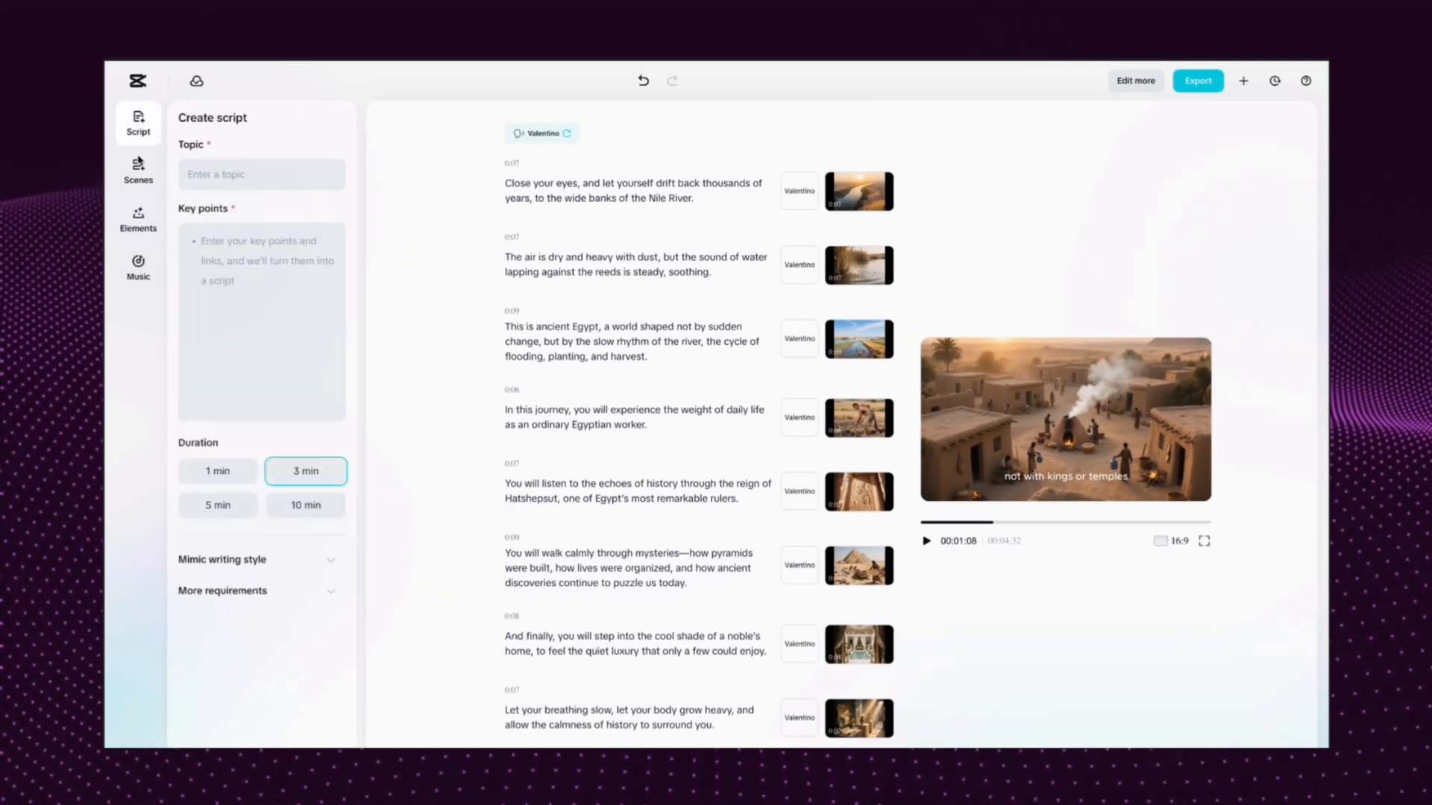
{"action": "left_click", "coordinate": [138, 160]}
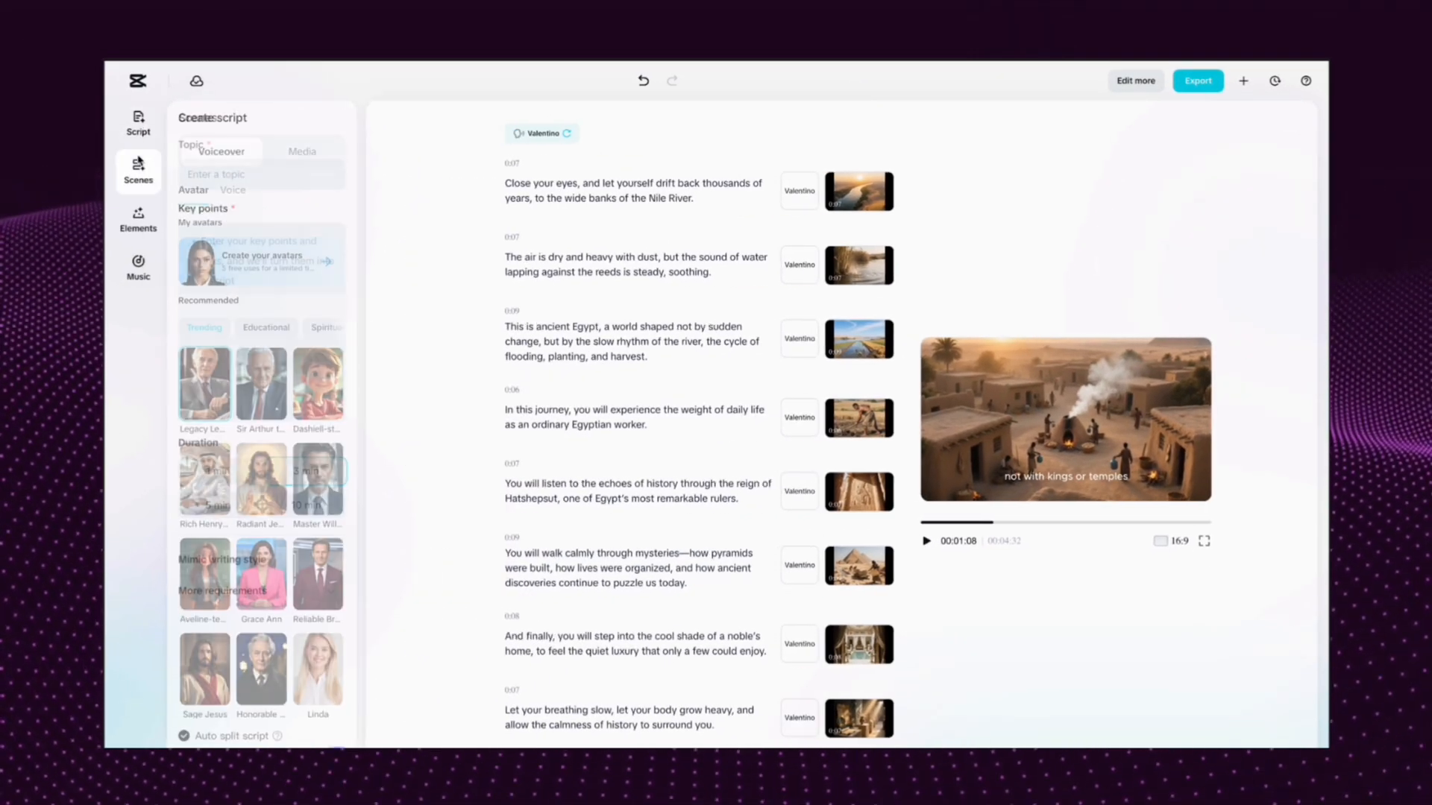
{"action": "left_click", "coordinate": [136, 220]}
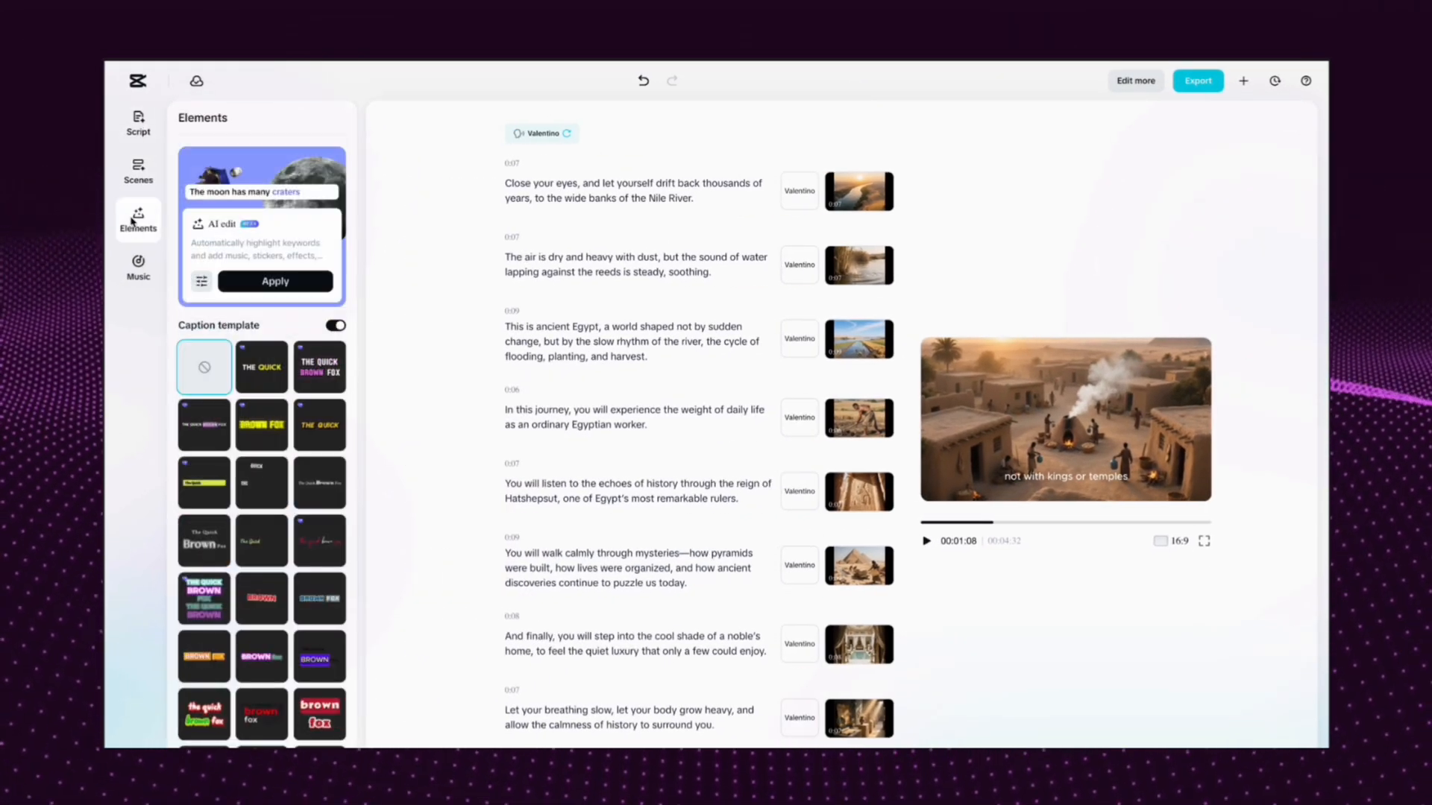
{"action": "left_click", "coordinate": [335, 327]}
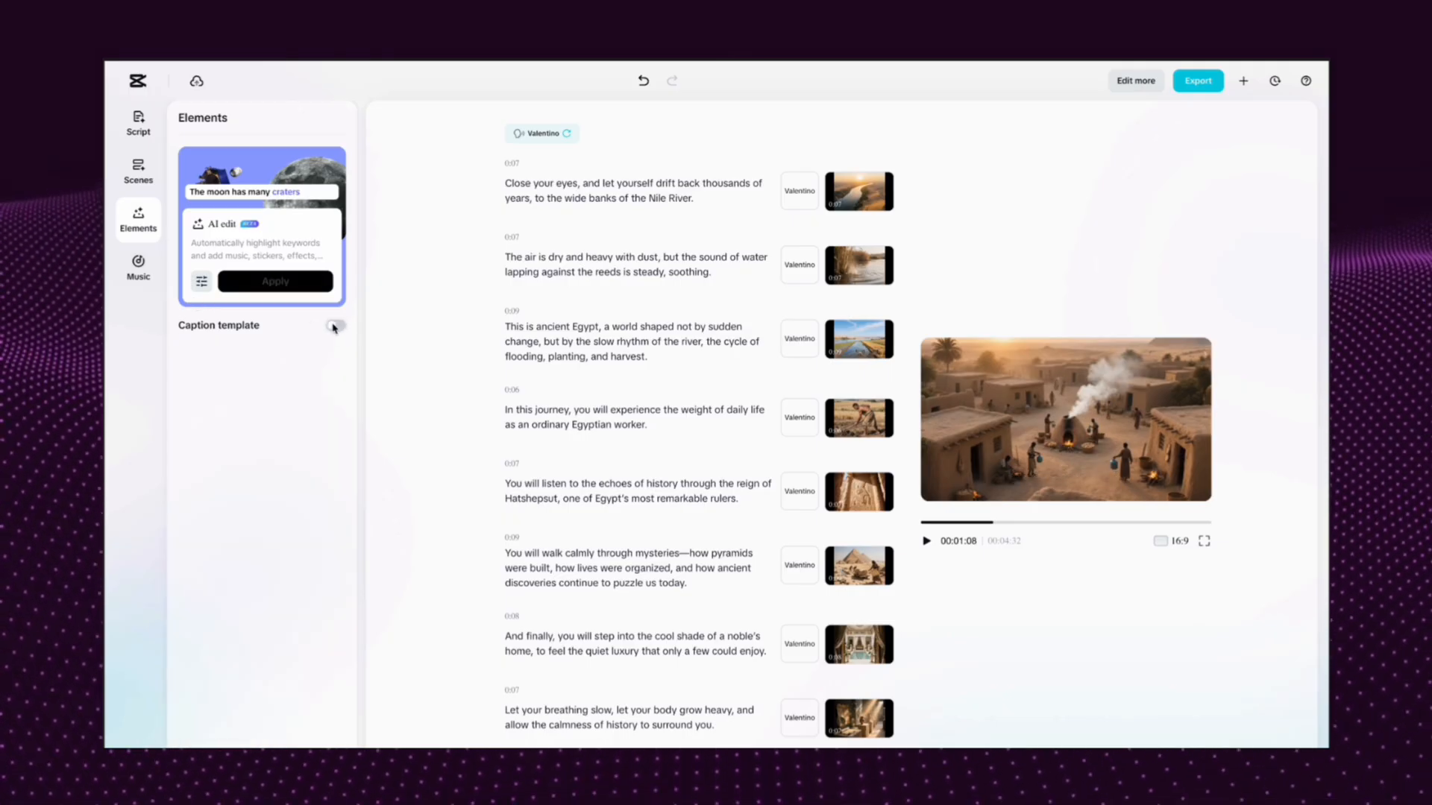
Exclude Keywords, Stickers and Effects from the AI edit so only Sound FX remains, and apply it to the video
{"action": "left_click", "coordinate": [143, 272]}
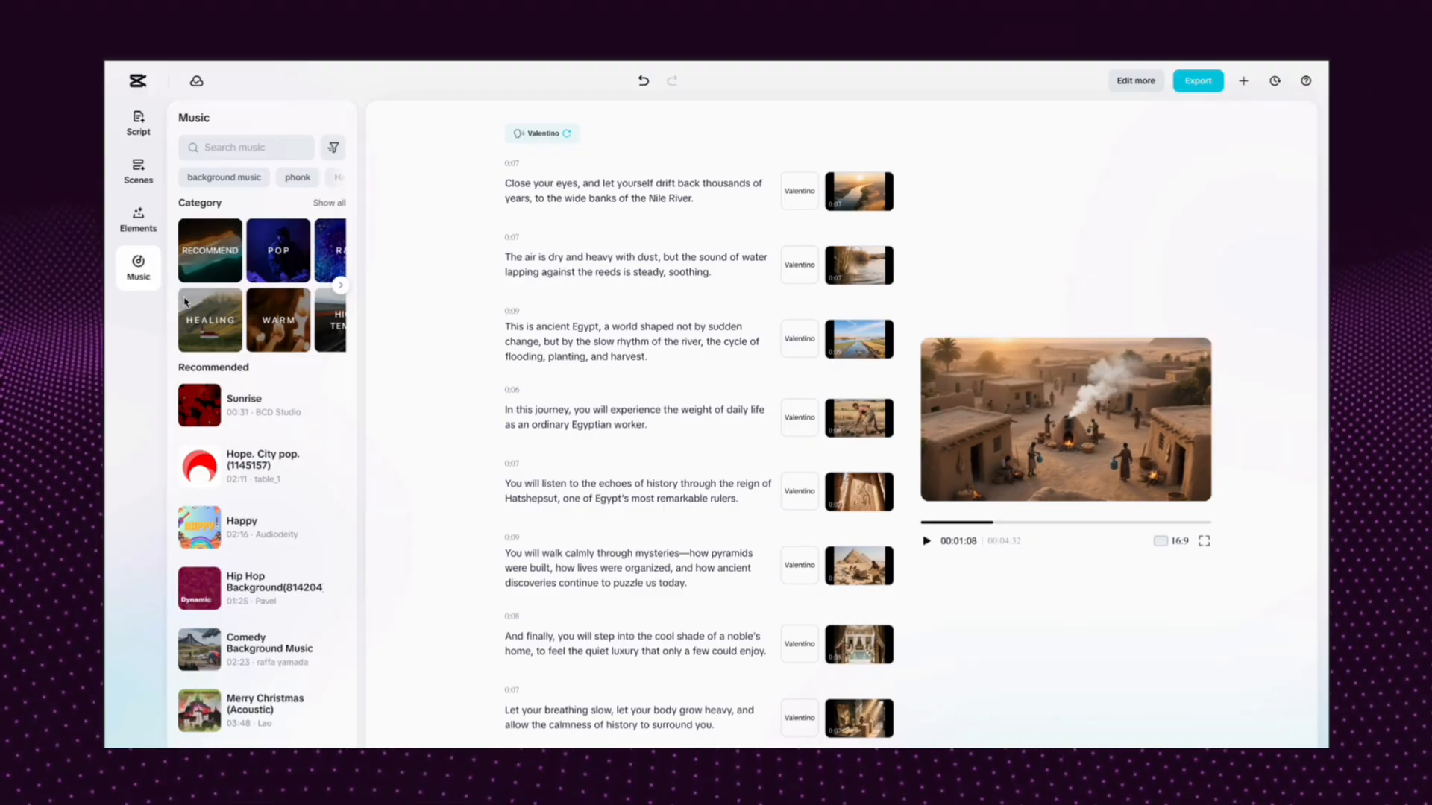
{"action": "scroll", "coordinate": [228, 267], "scroll_direction": "right", "scroll_amount": 1}
{"action": "left_click", "coordinate": [150, 219]}
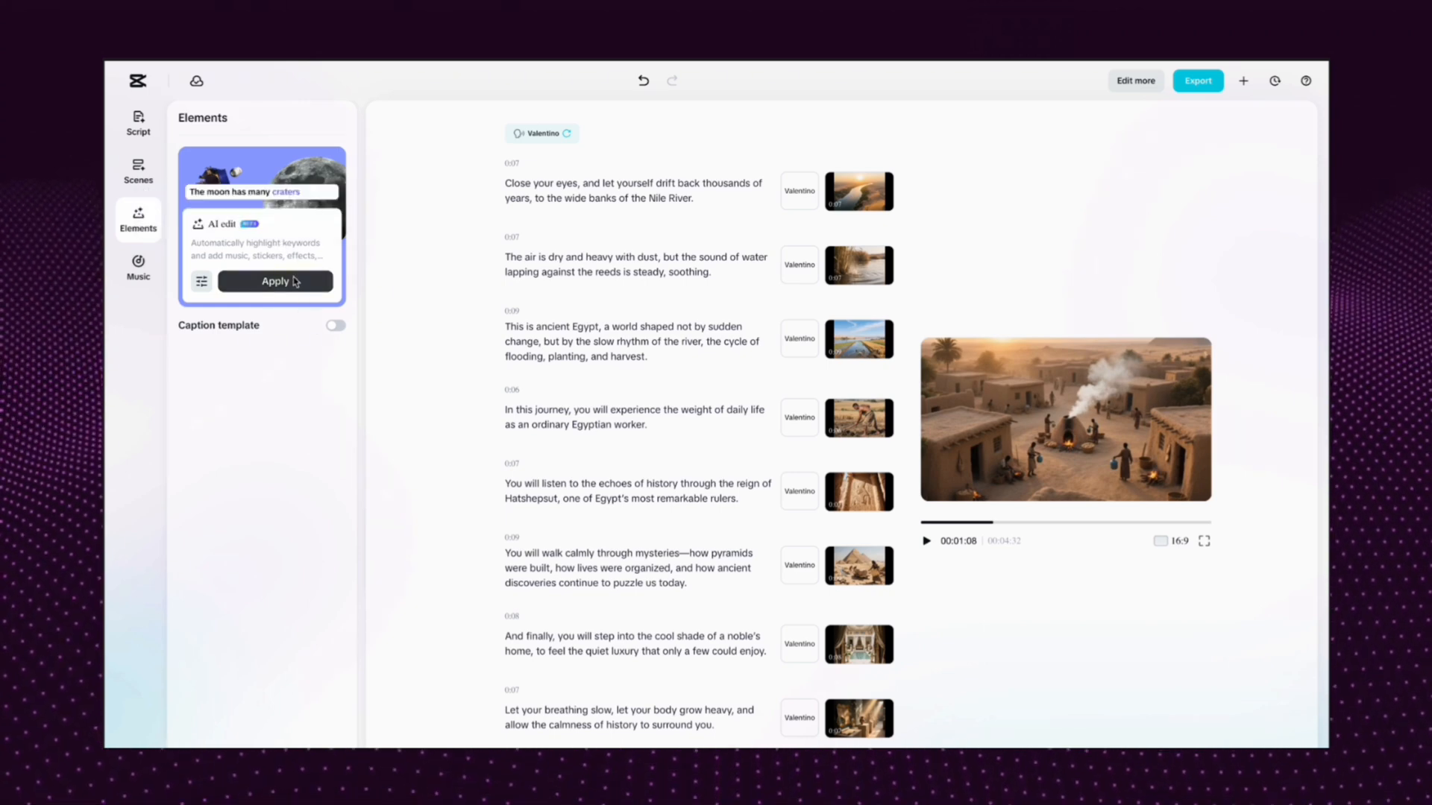
{"action": "left_click", "coordinate": [201, 281]}
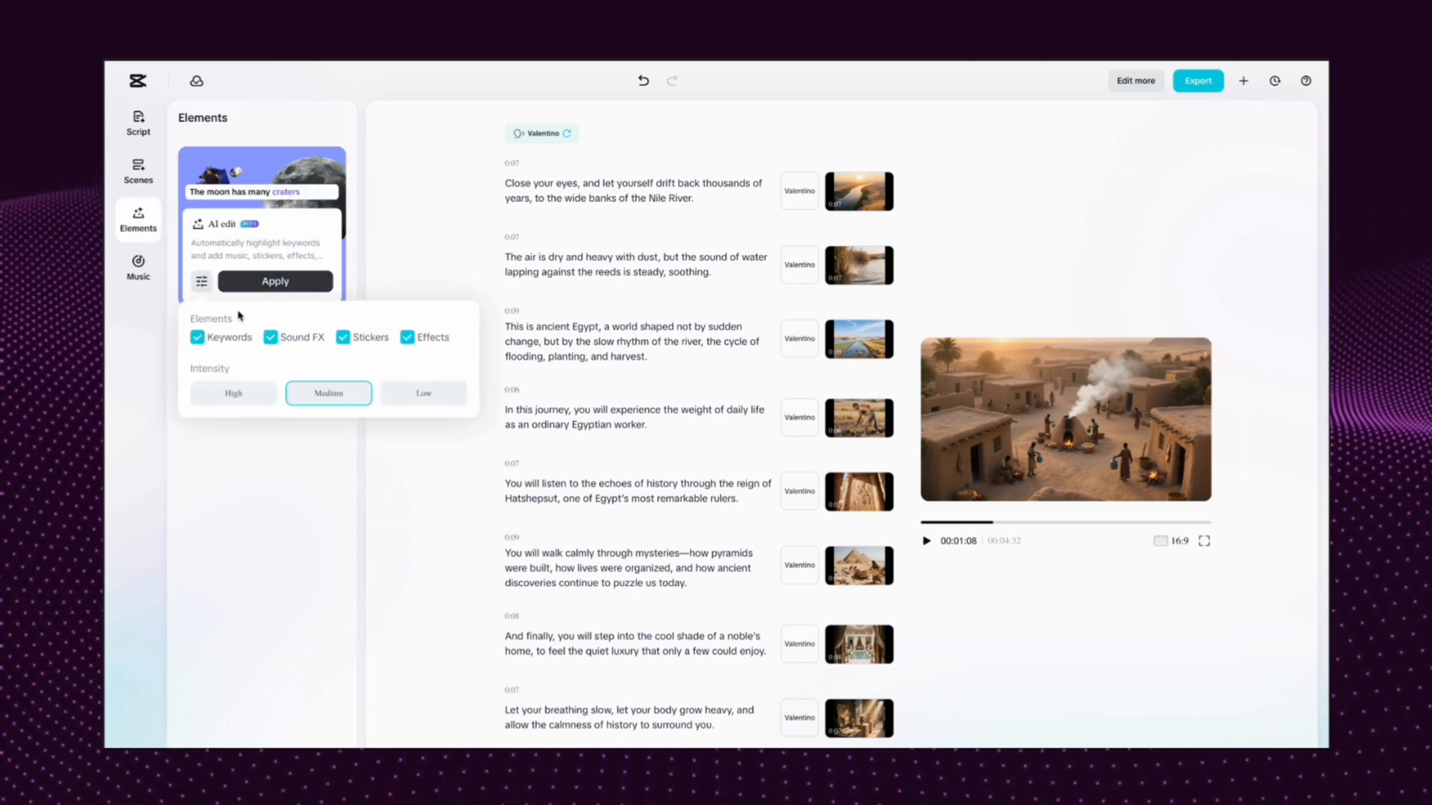
{"action": "left_click", "coordinate": [198, 338]}
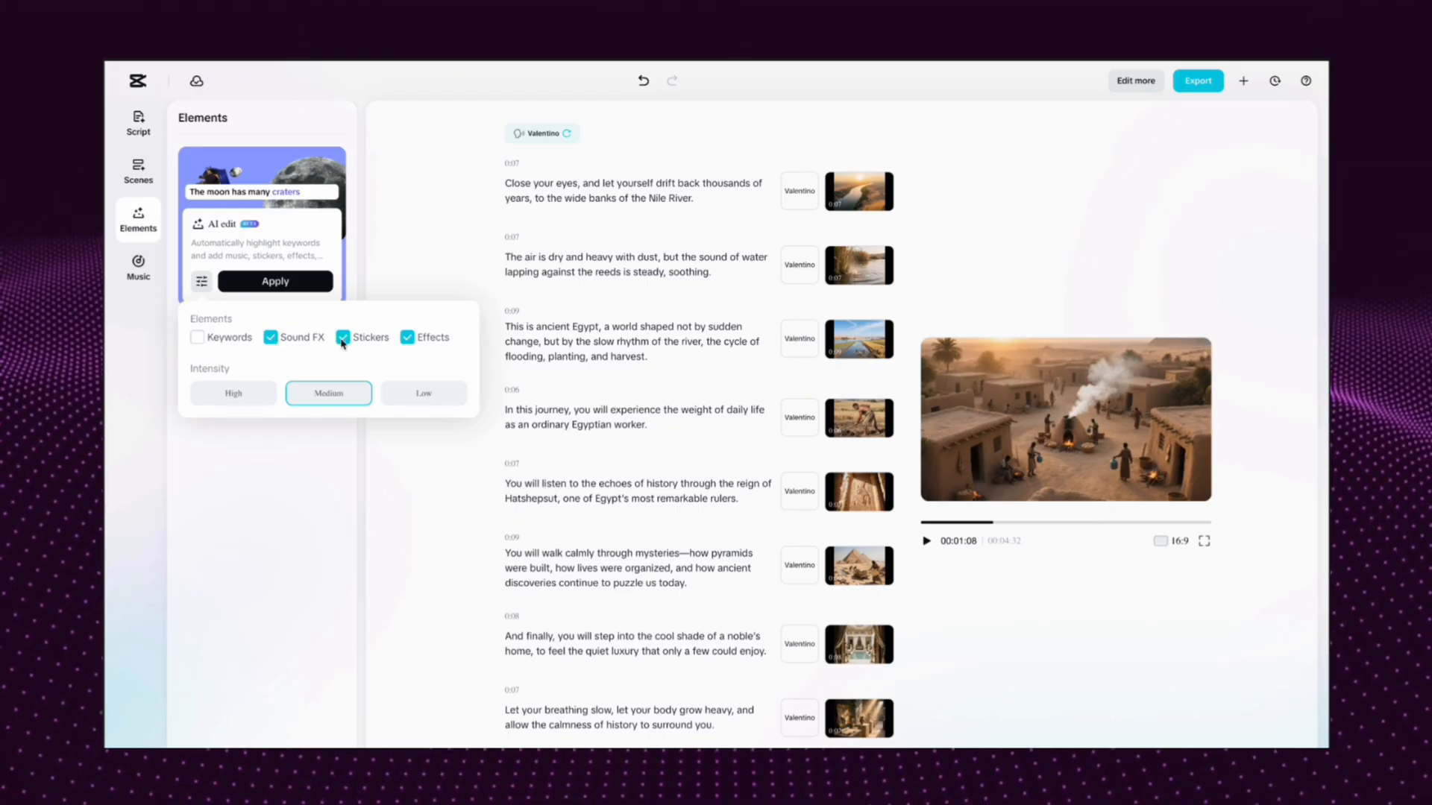
{"action": "left_click", "coordinate": [343, 339]}
{"action": "left_click", "coordinate": [407, 338]}
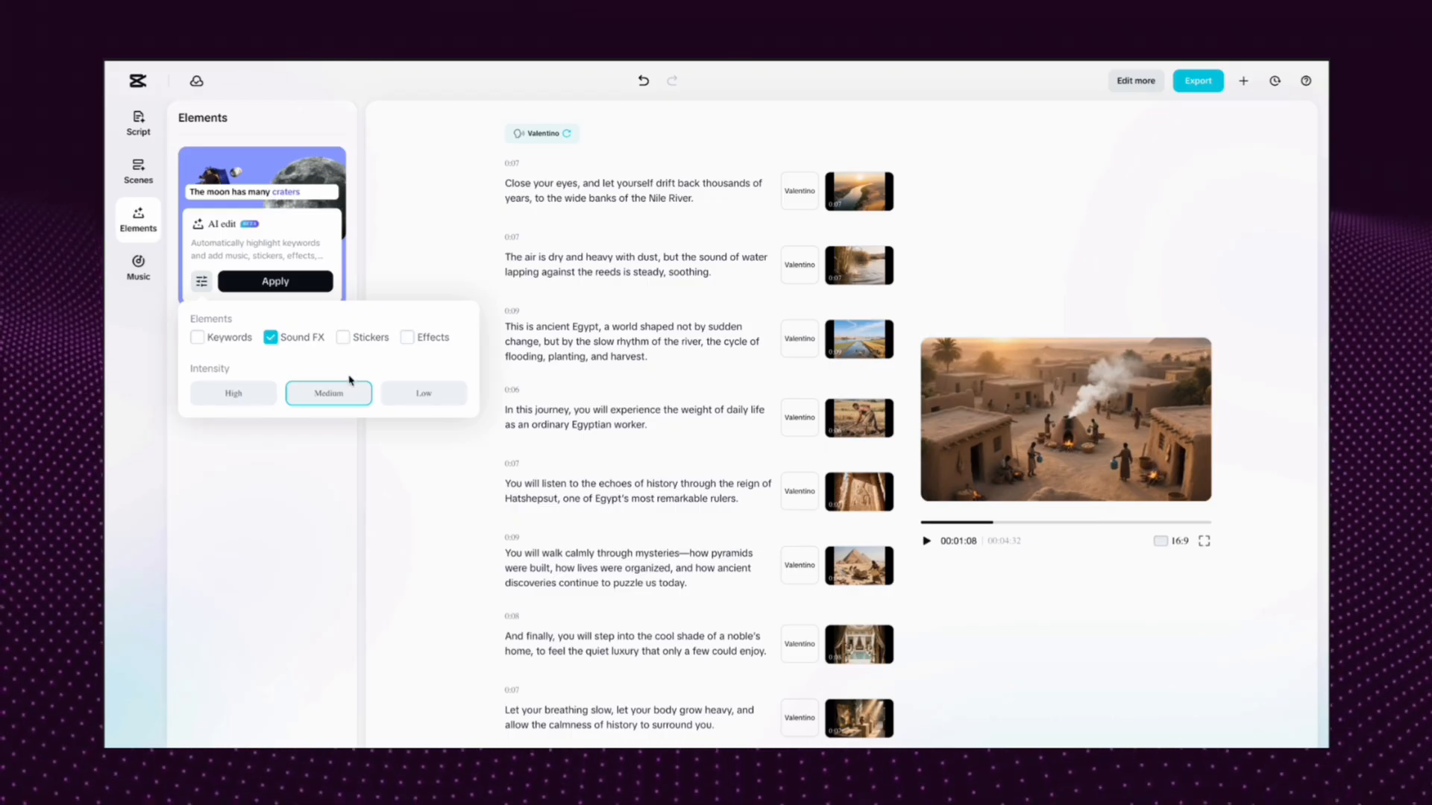
{"action": "left_click", "coordinate": [298, 285]}
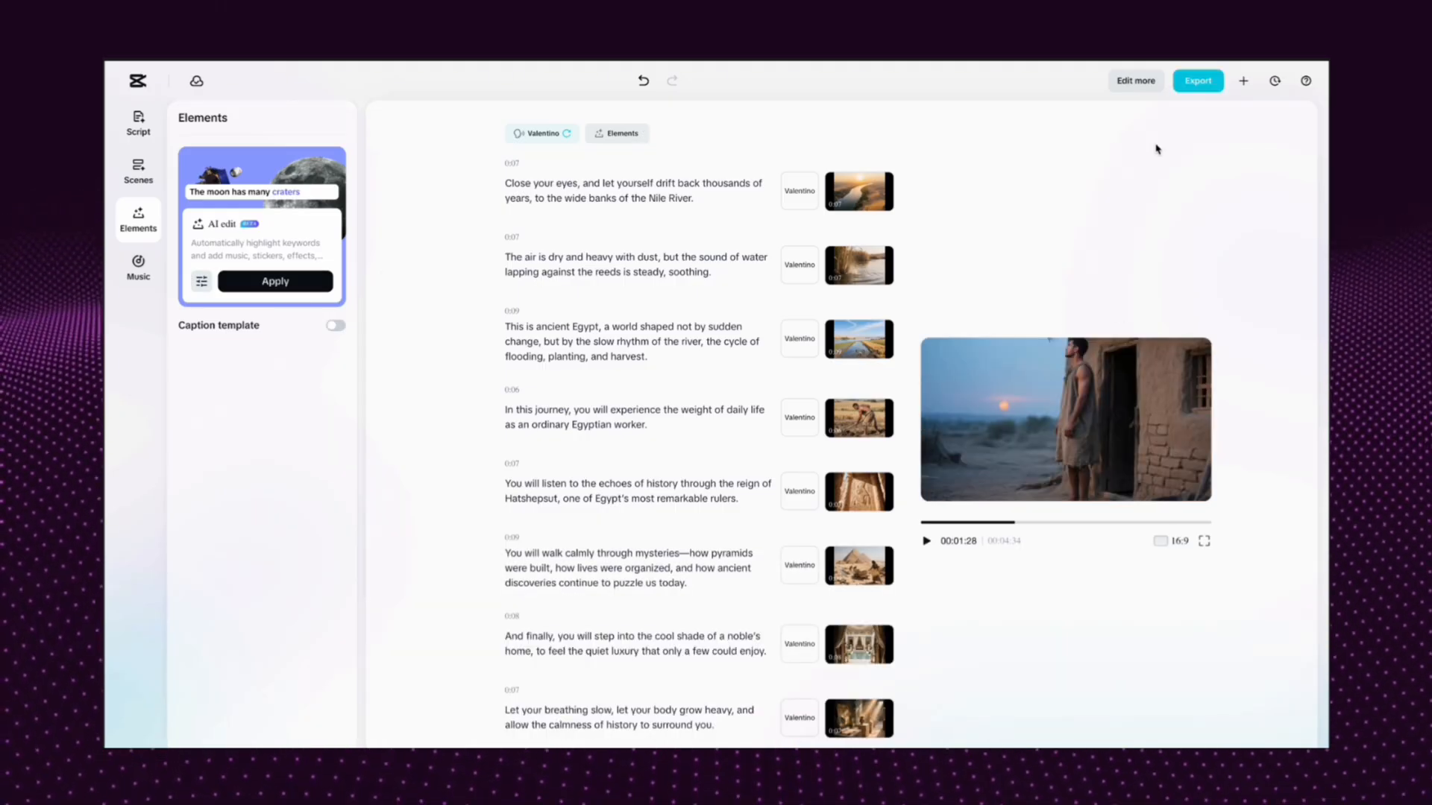
Name the export file Segment 1 and set its resolution to 1080p, leaving the quality at Recommended
{"action": "left_click", "coordinate": [1198, 81]}
{"action": "left_click", "coordinate": [1154, 197]}
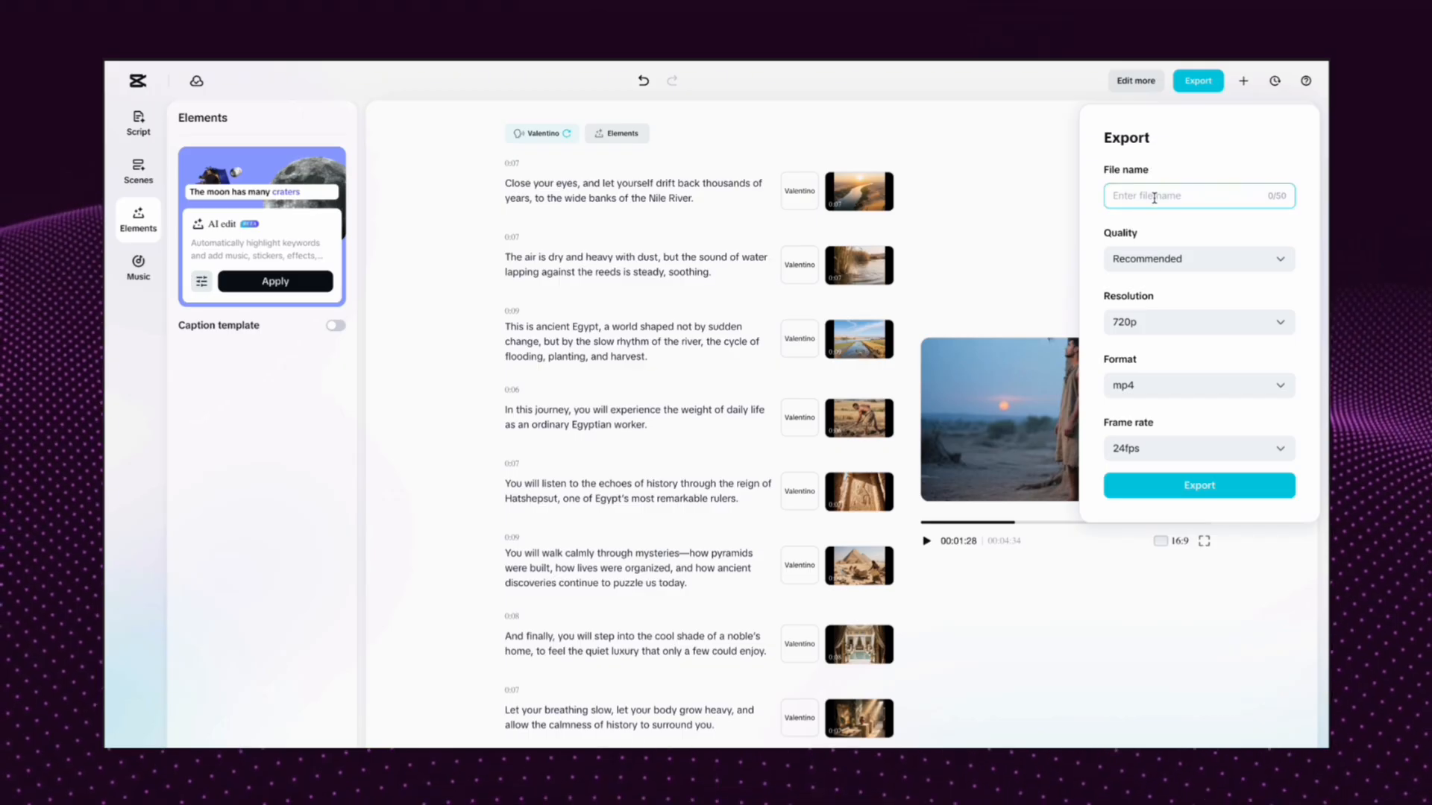
{"action": "type", "text": "Se"}
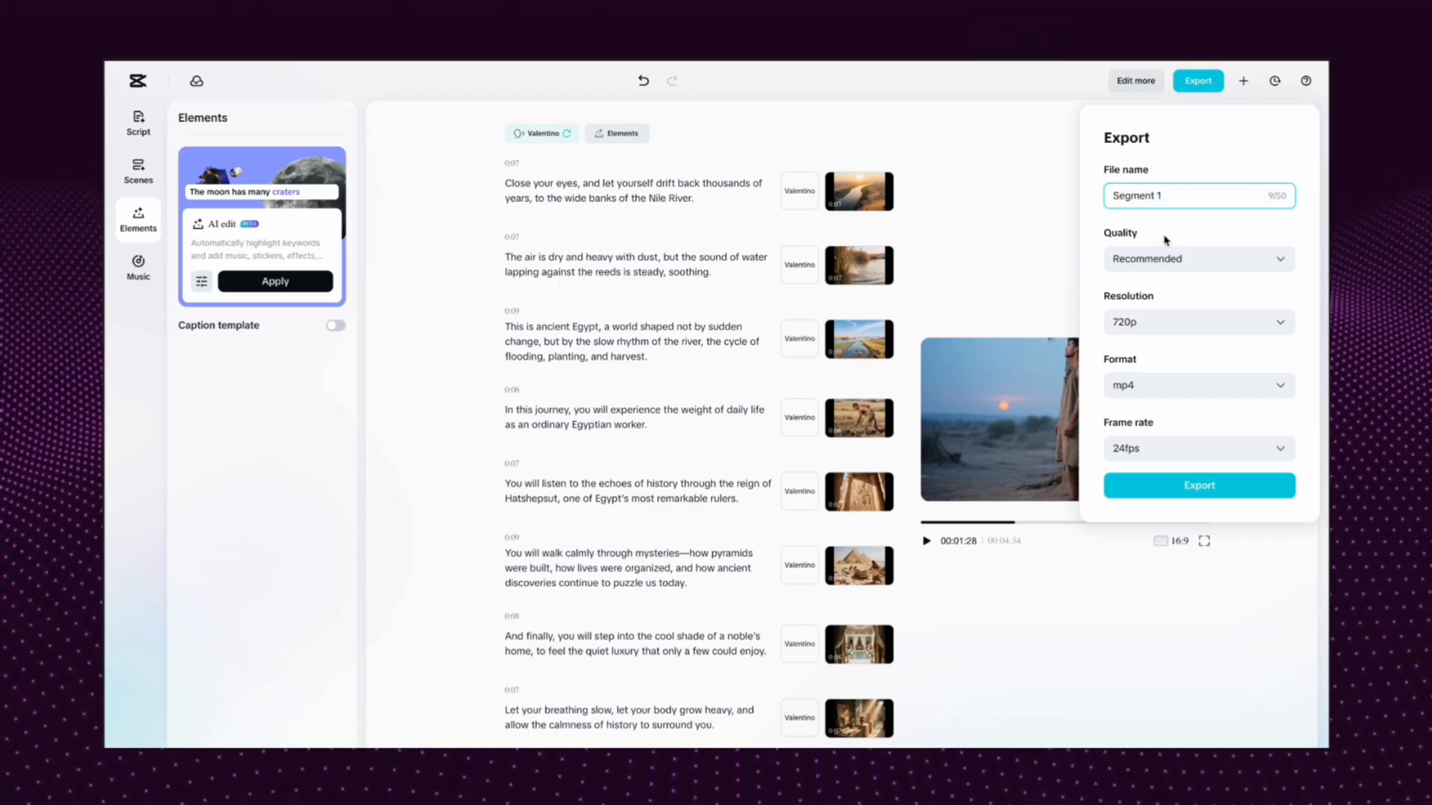
{"action": "type", "text": "gment 1"}
{"action": "left_click", "coordinate": [1182, 259]}
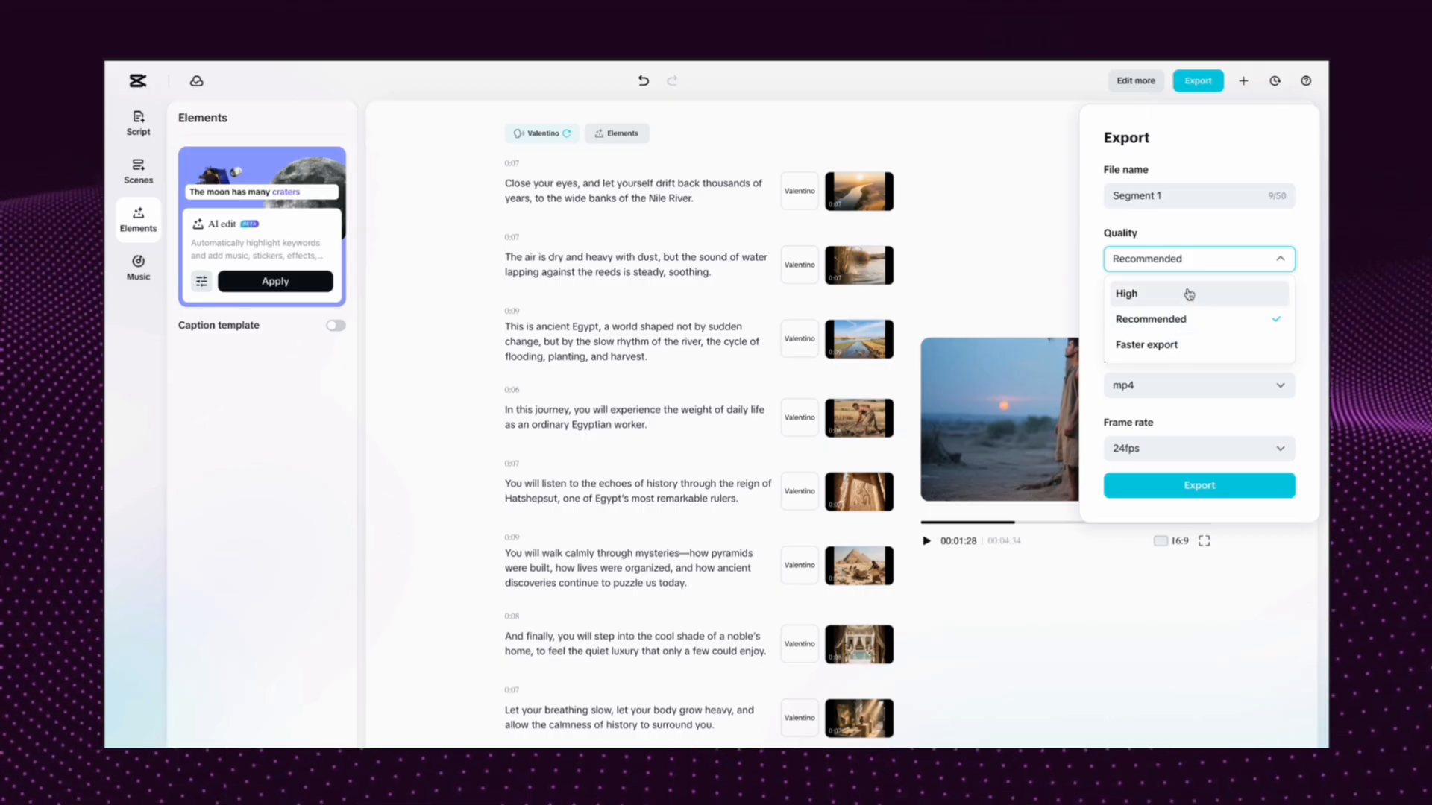
{"action": "left_click", "coordinate": [1191, 321]}
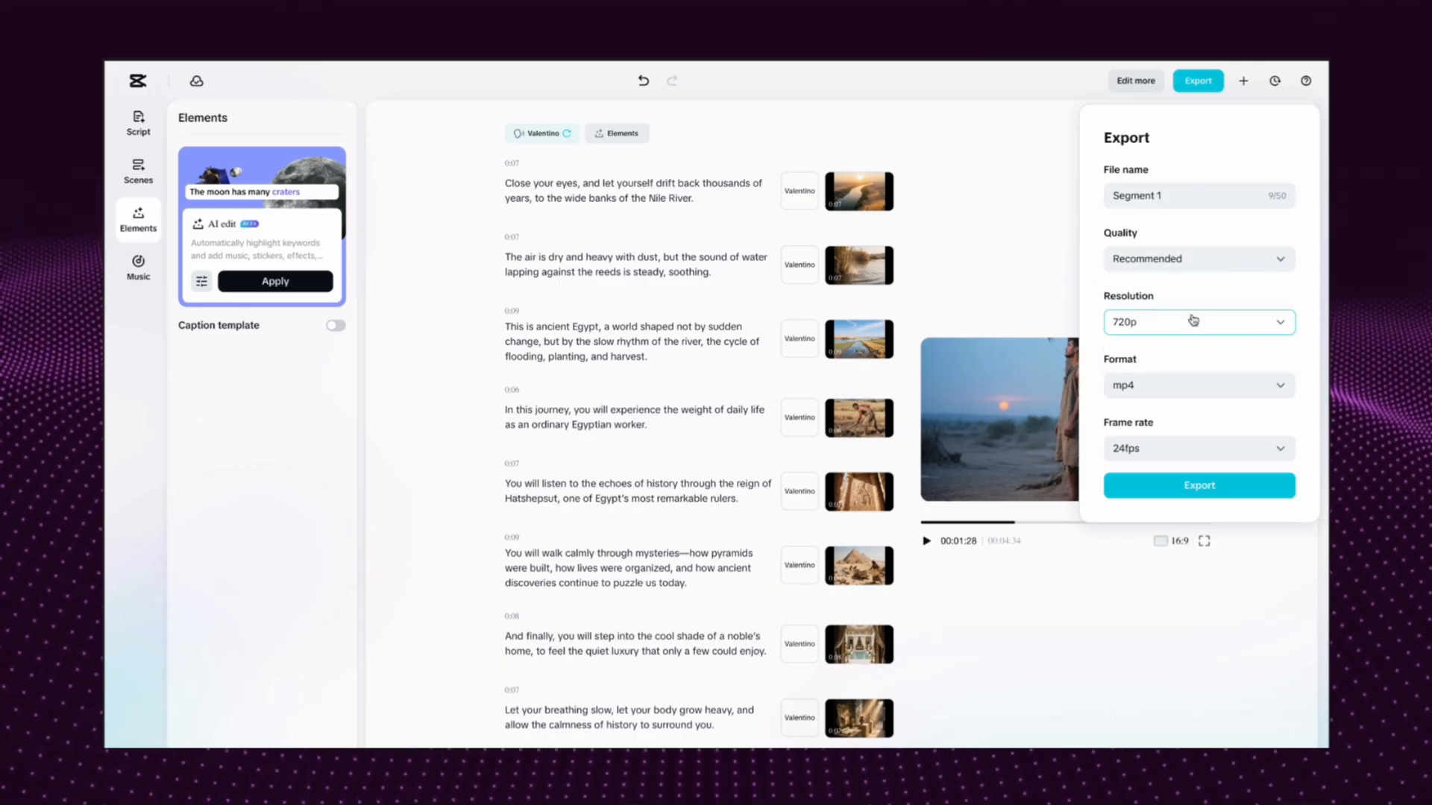
{"action": "left_click", "coordinate": [1186, 327]}
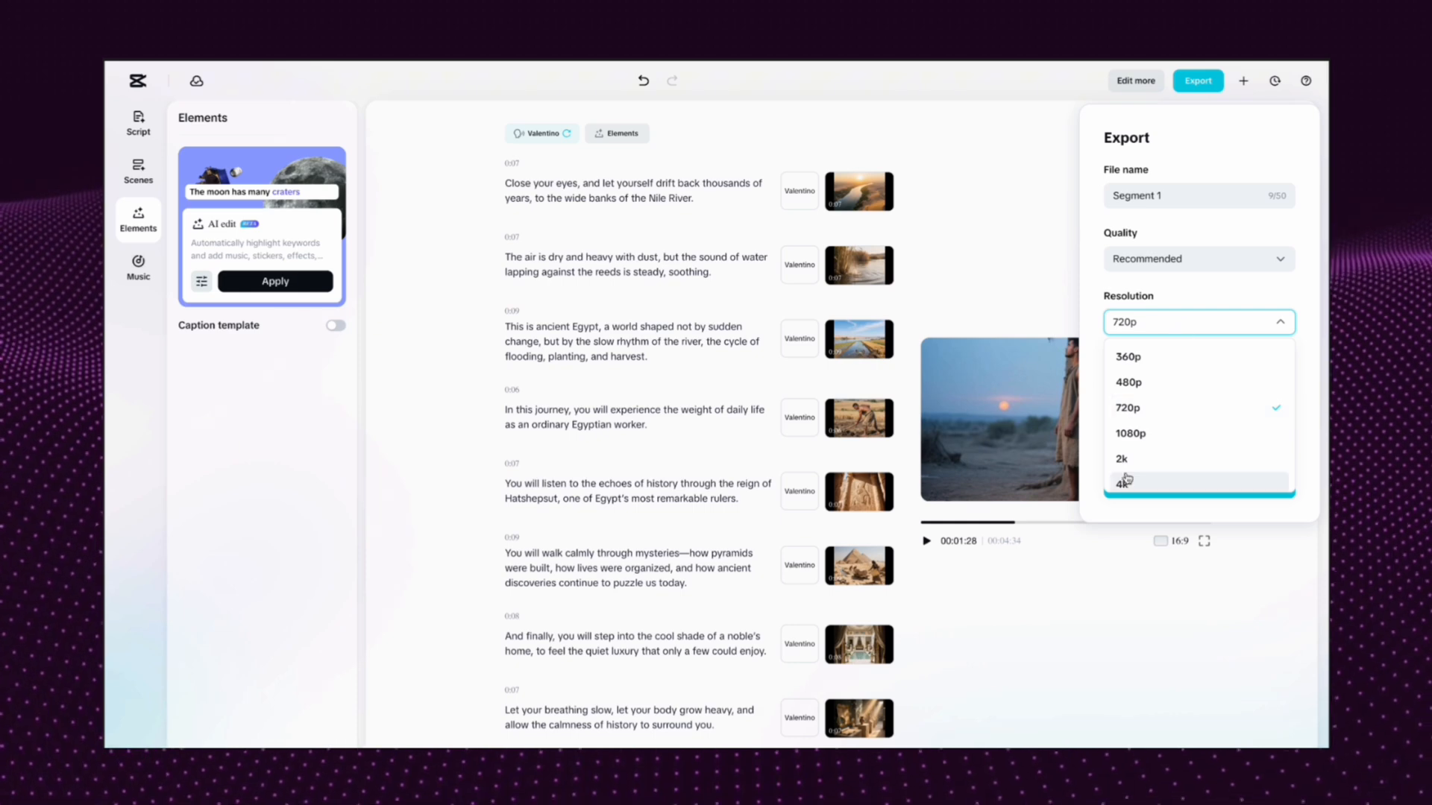
{"action": "left_click", "coordinate": [1144, 436]}
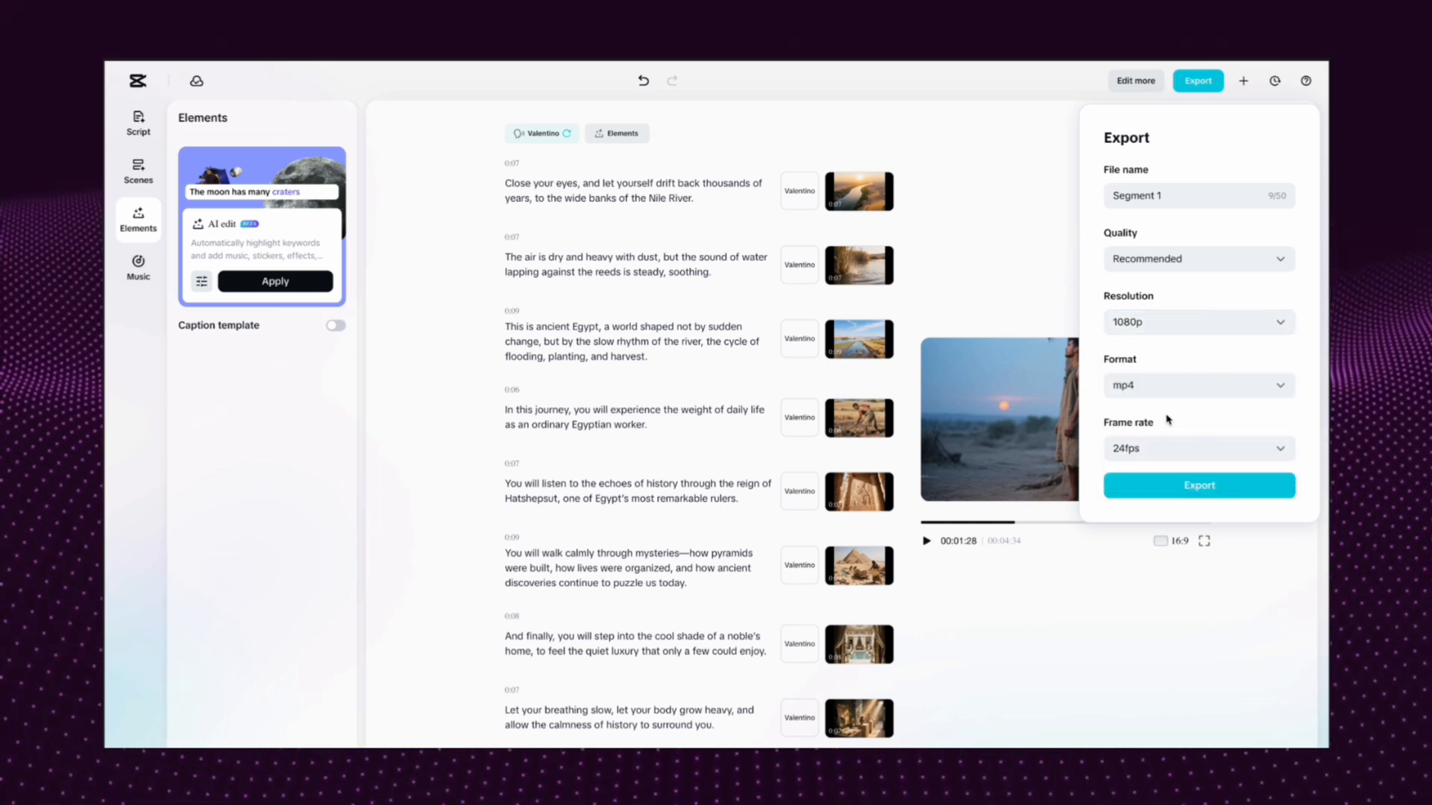
Export the video as mp4 at 24fps and save the finished file to the device
{"action": "left_click", "coordinate": [1169, 450]}
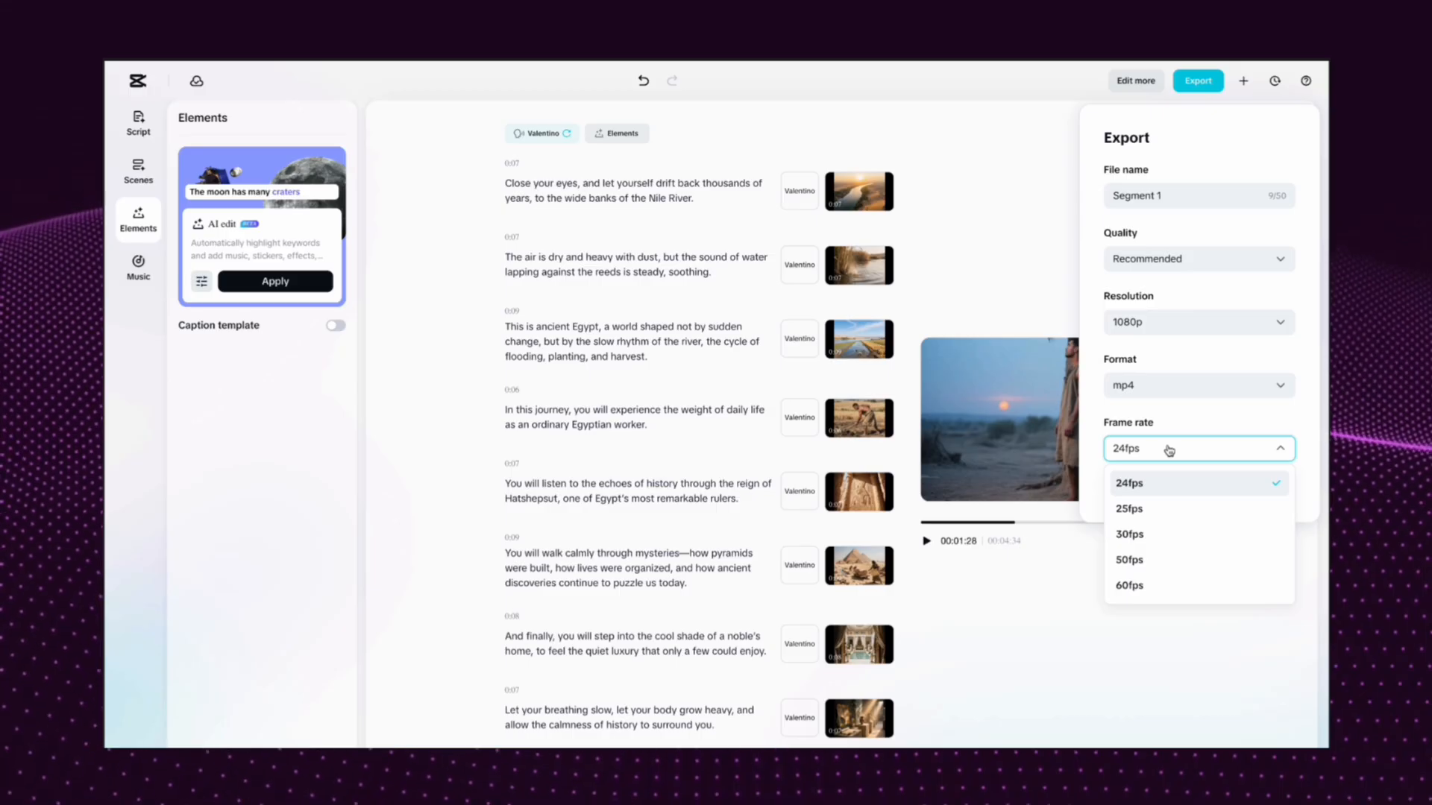
{"action": "left_click", "coordinate": [1169, 449]}
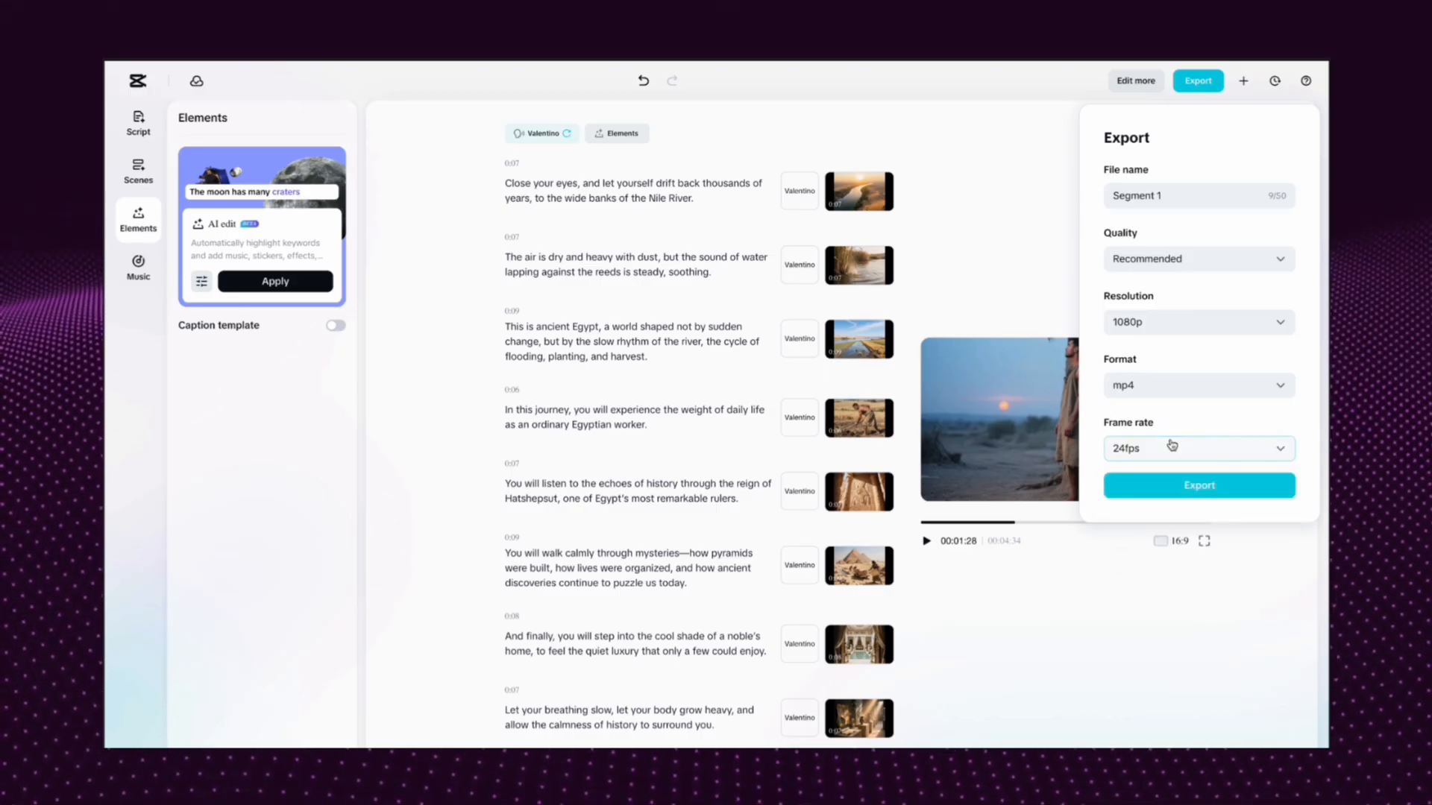
{"action": "left_click", "coordinate": [1168, 486]}
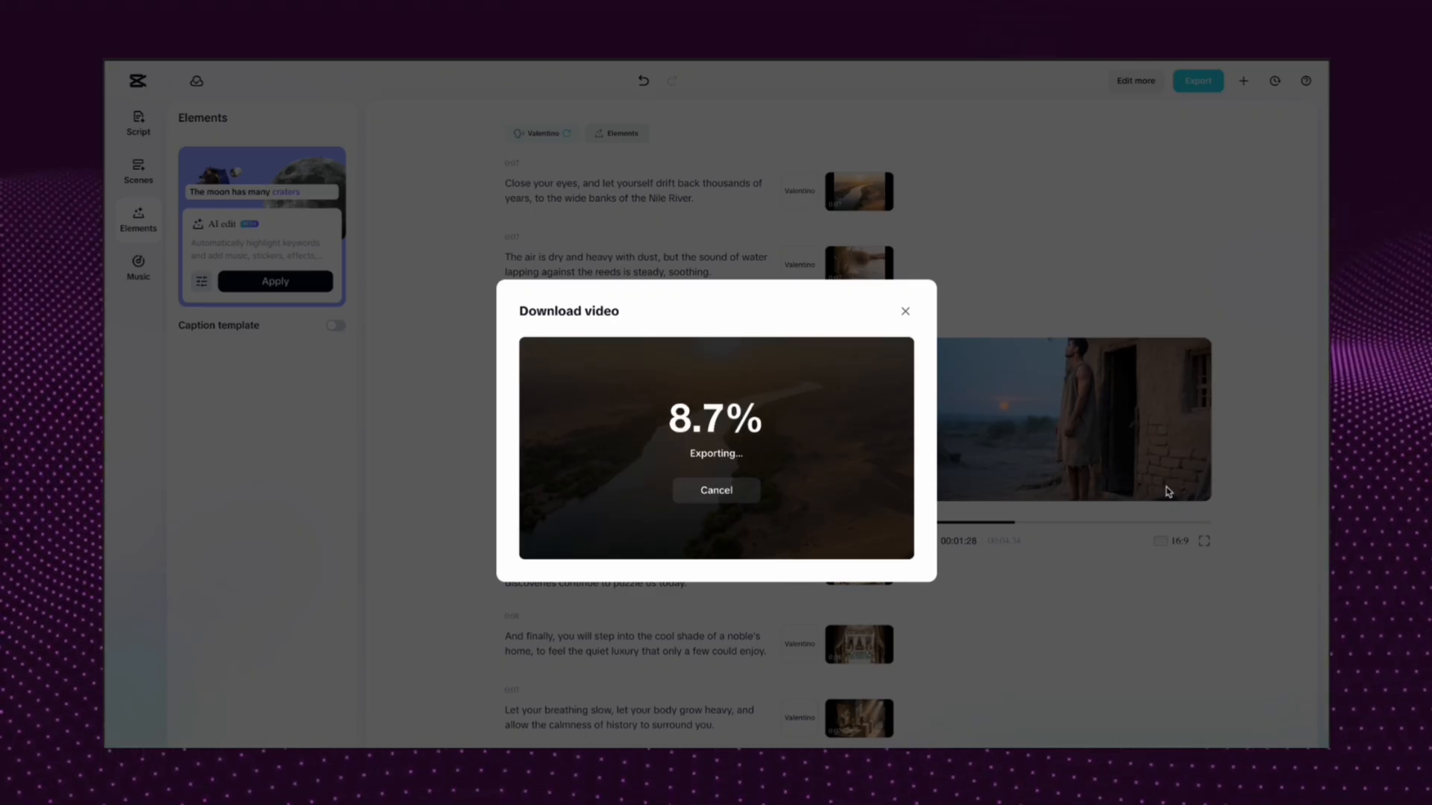
{"action": "key", "text": "super+r"}
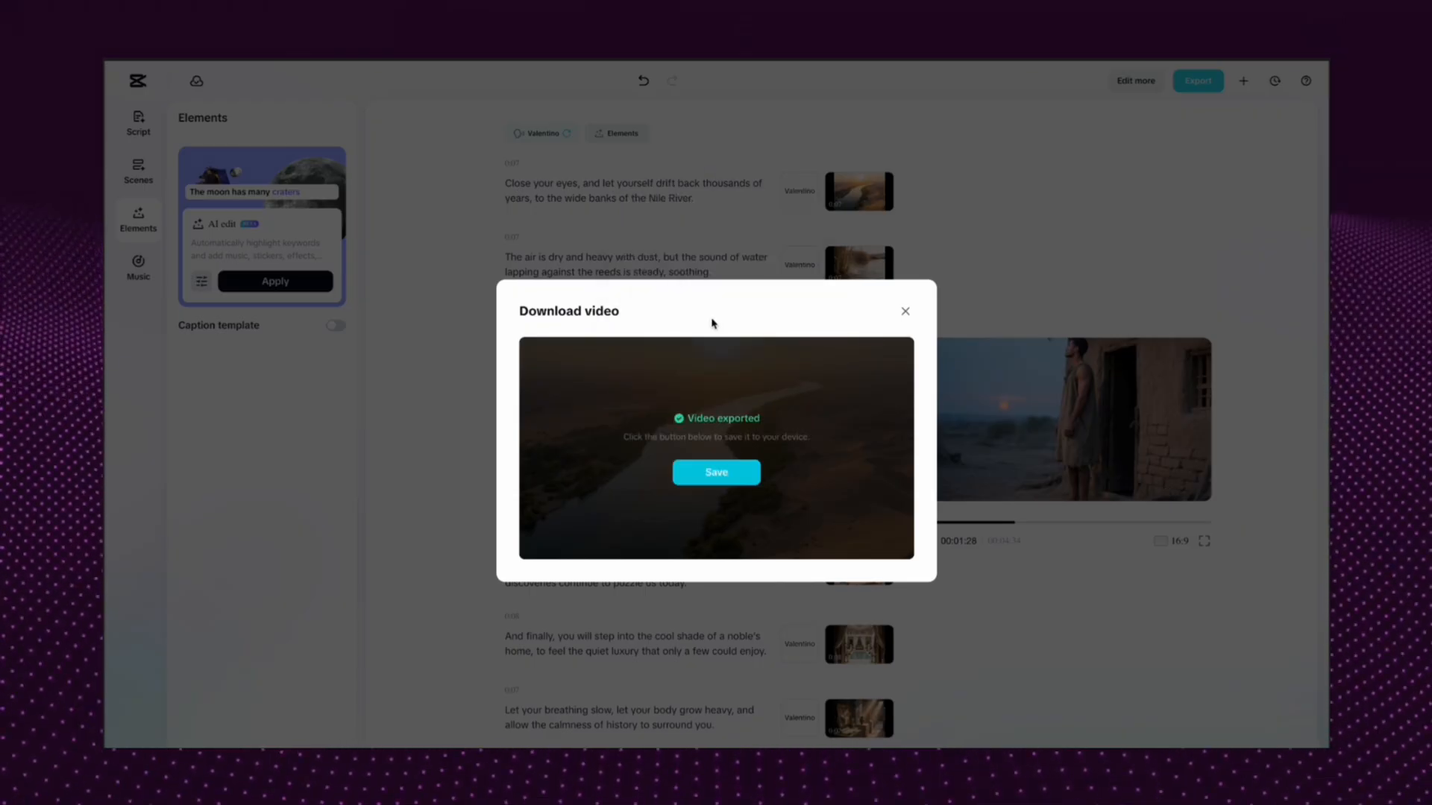
{"action": "key", "text": "super+r"}
{"action": "left_click", "coordinate": [757, 311]}
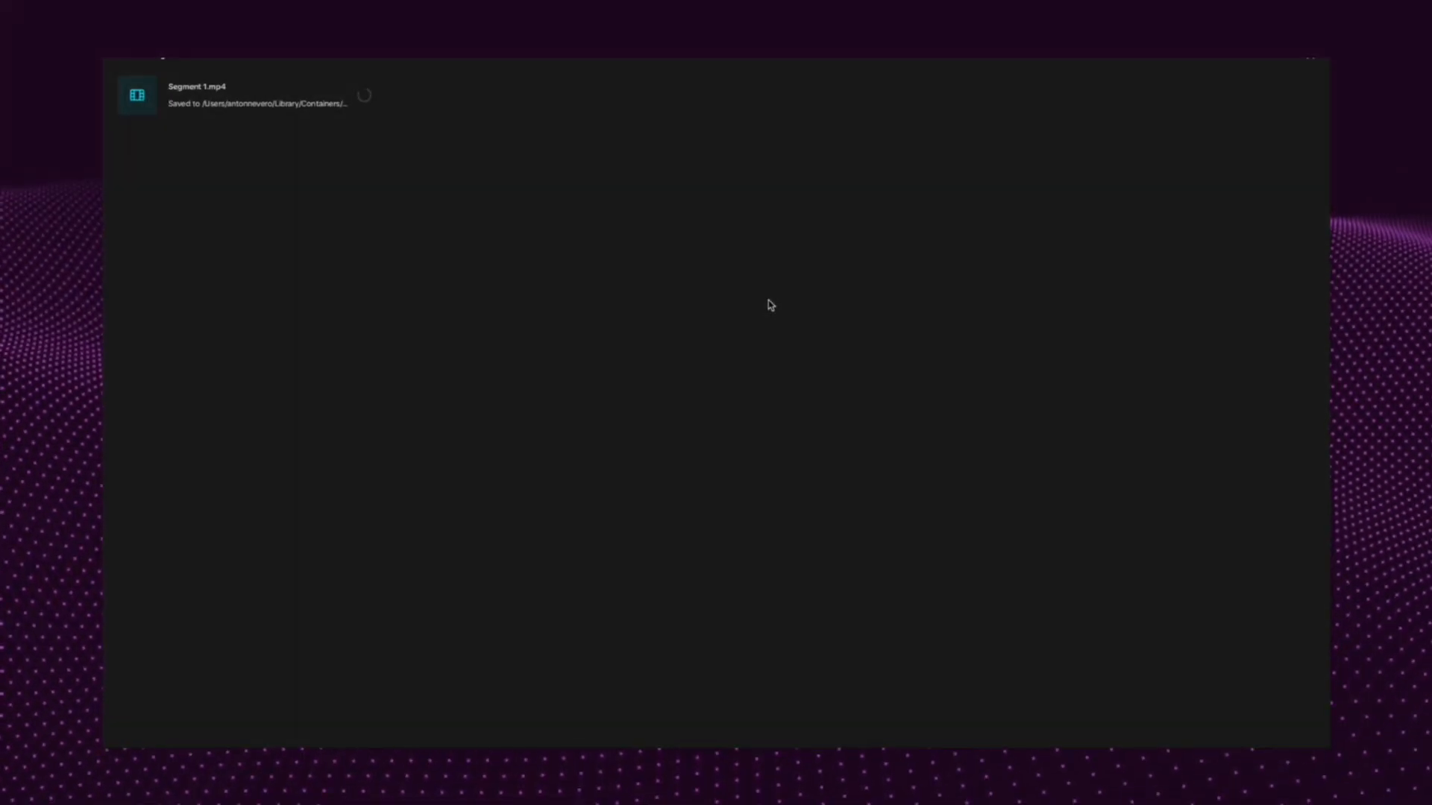
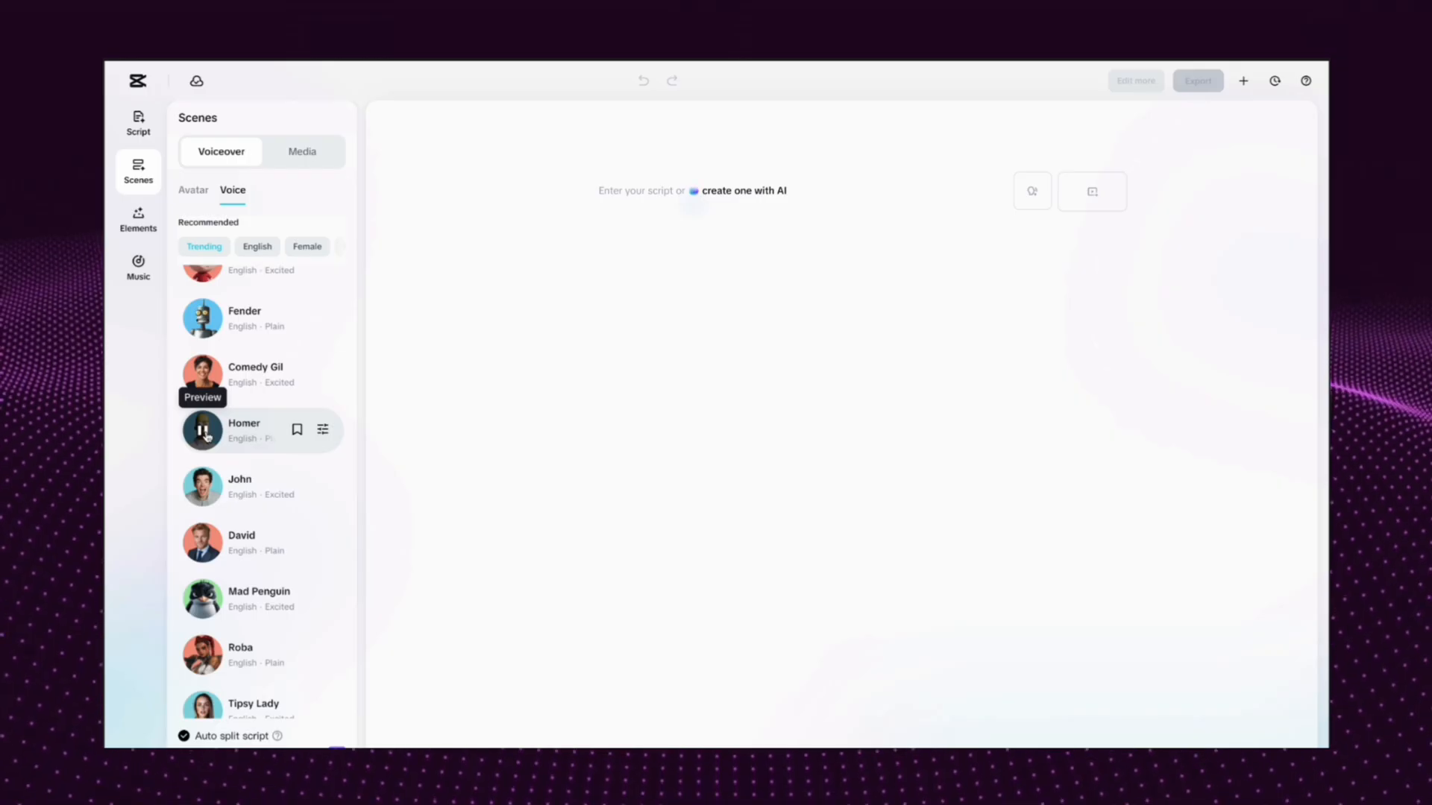
Preview the Valentino voice for the new project's voiceover, select it and add it to the favorites
{"action": "scroll", "coordinate": [226, 428], "scroll_direction": "up", "scroll_amount": 6}
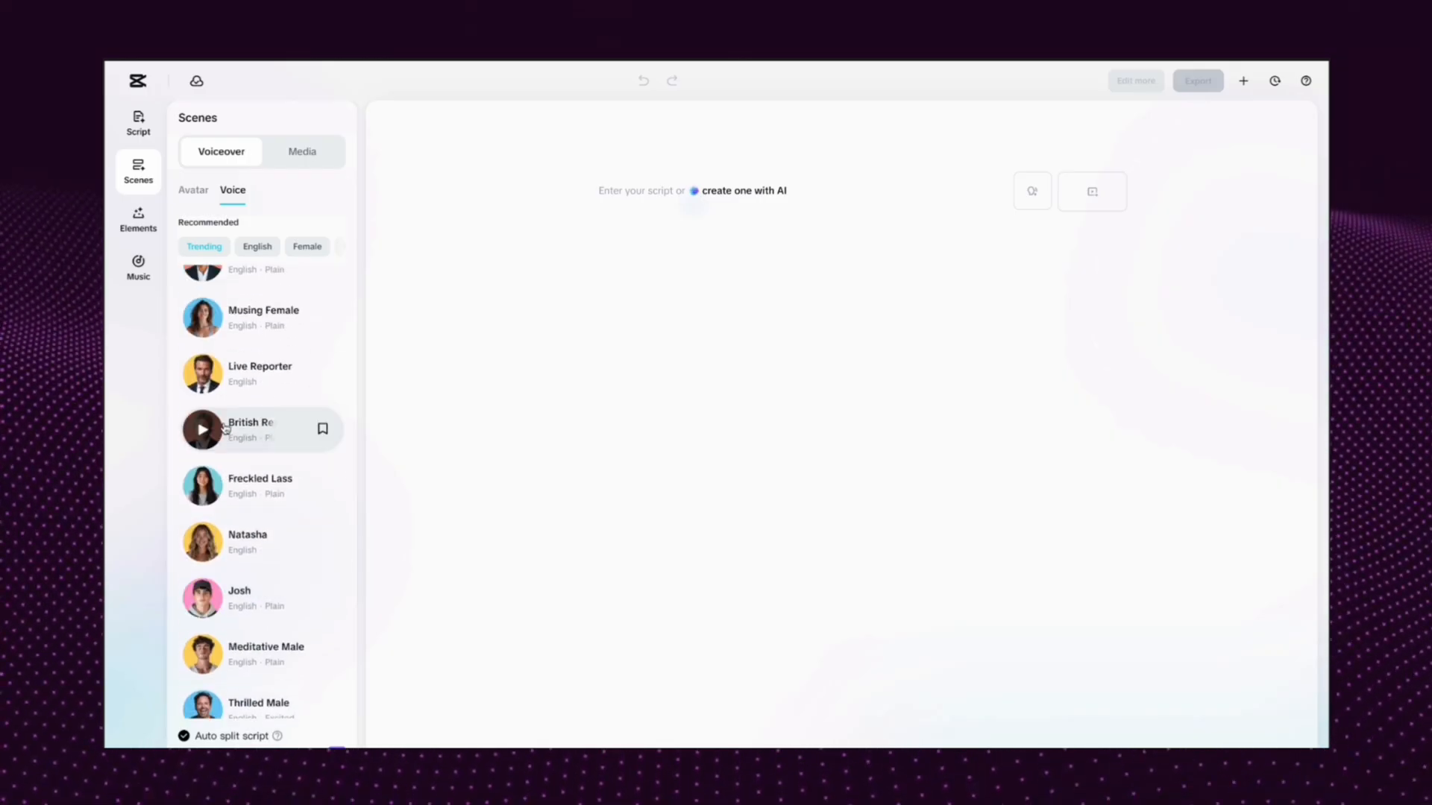
{"action": "scroll", "coordinate": [225, 428], "scroll_direction": "up", "scroll_amount": 3}
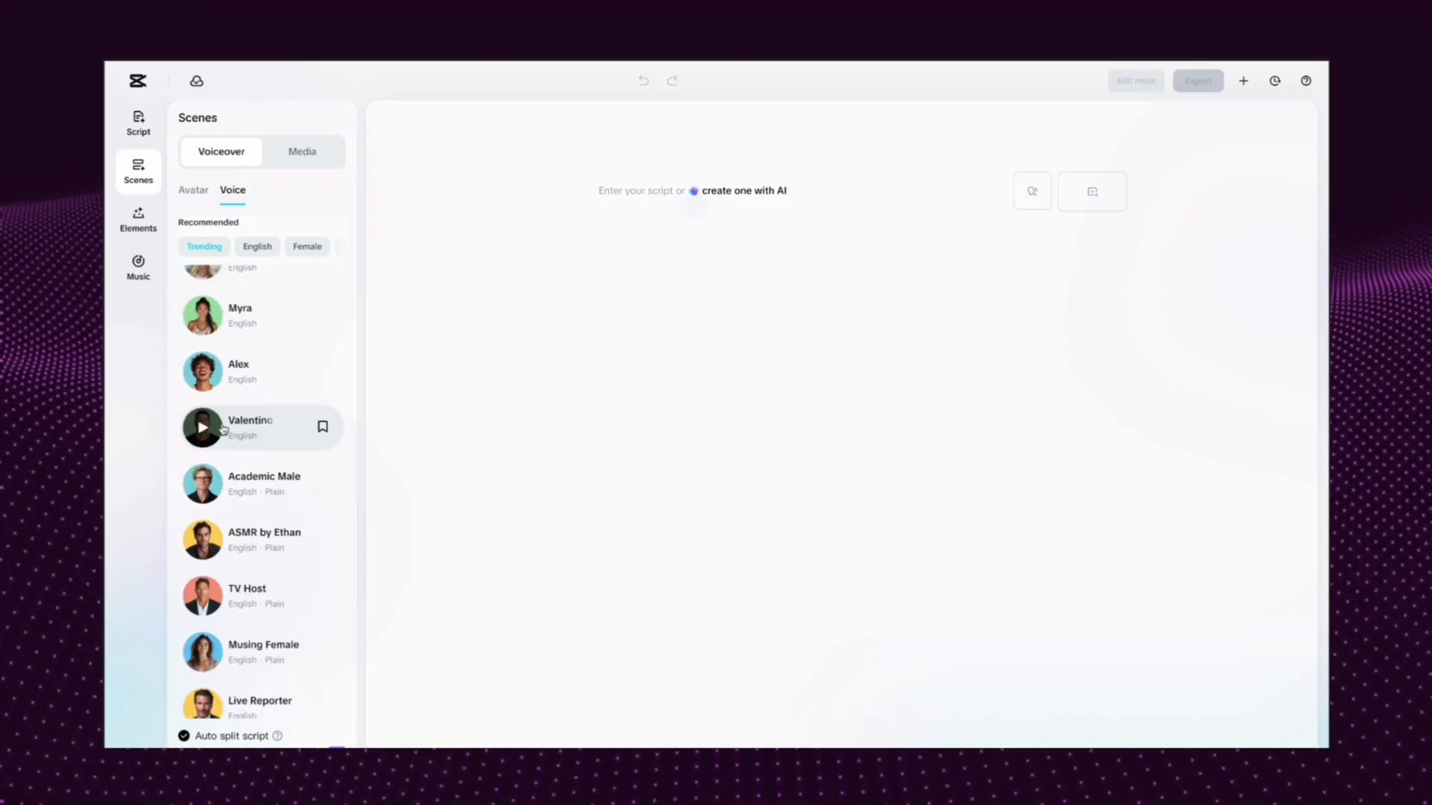
{"action": "left_click", "coordinate": [203, 428]}
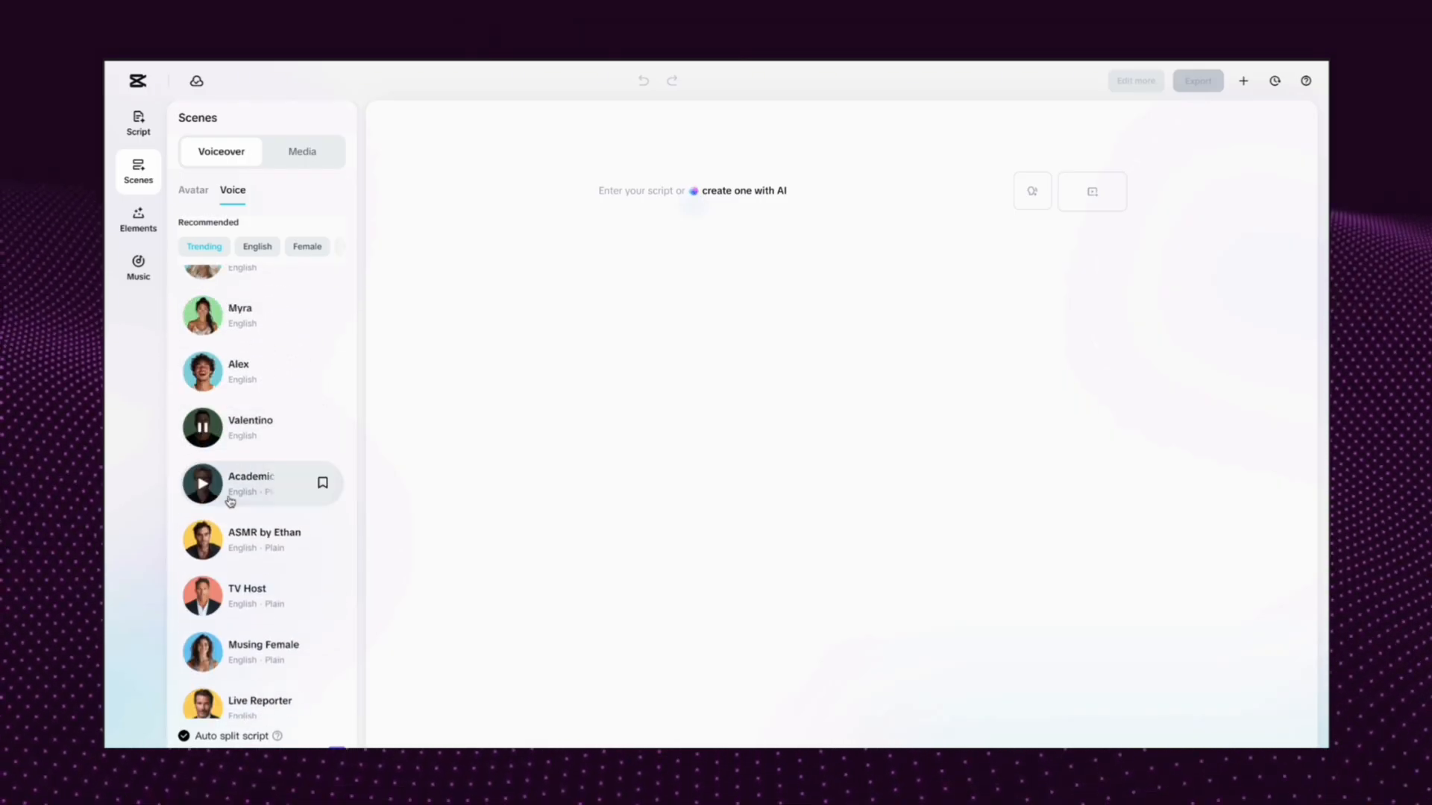
{"action": "left_click", "coordinate": [264, 432]}
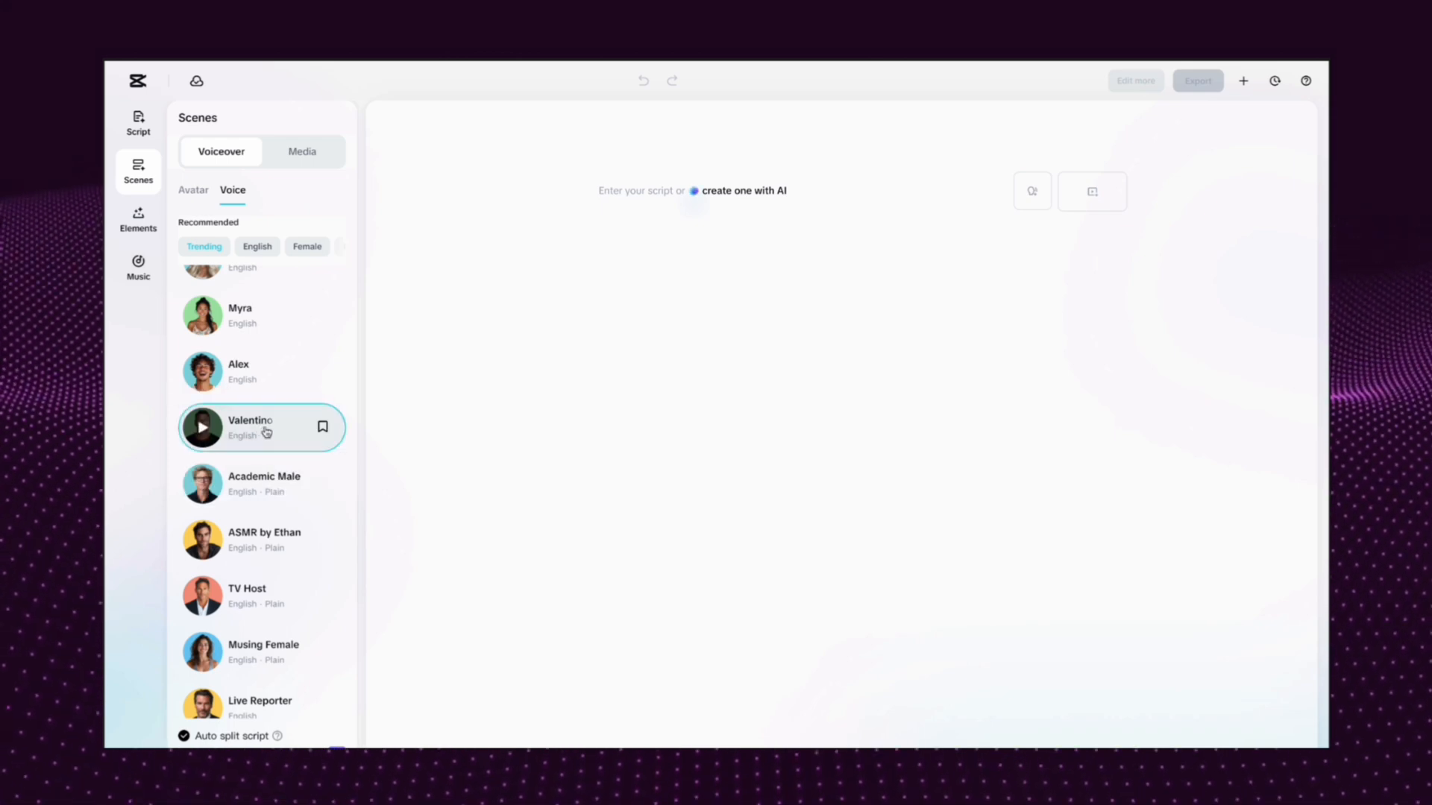
{"action": "left_click", "coordinate": [323, 426]}
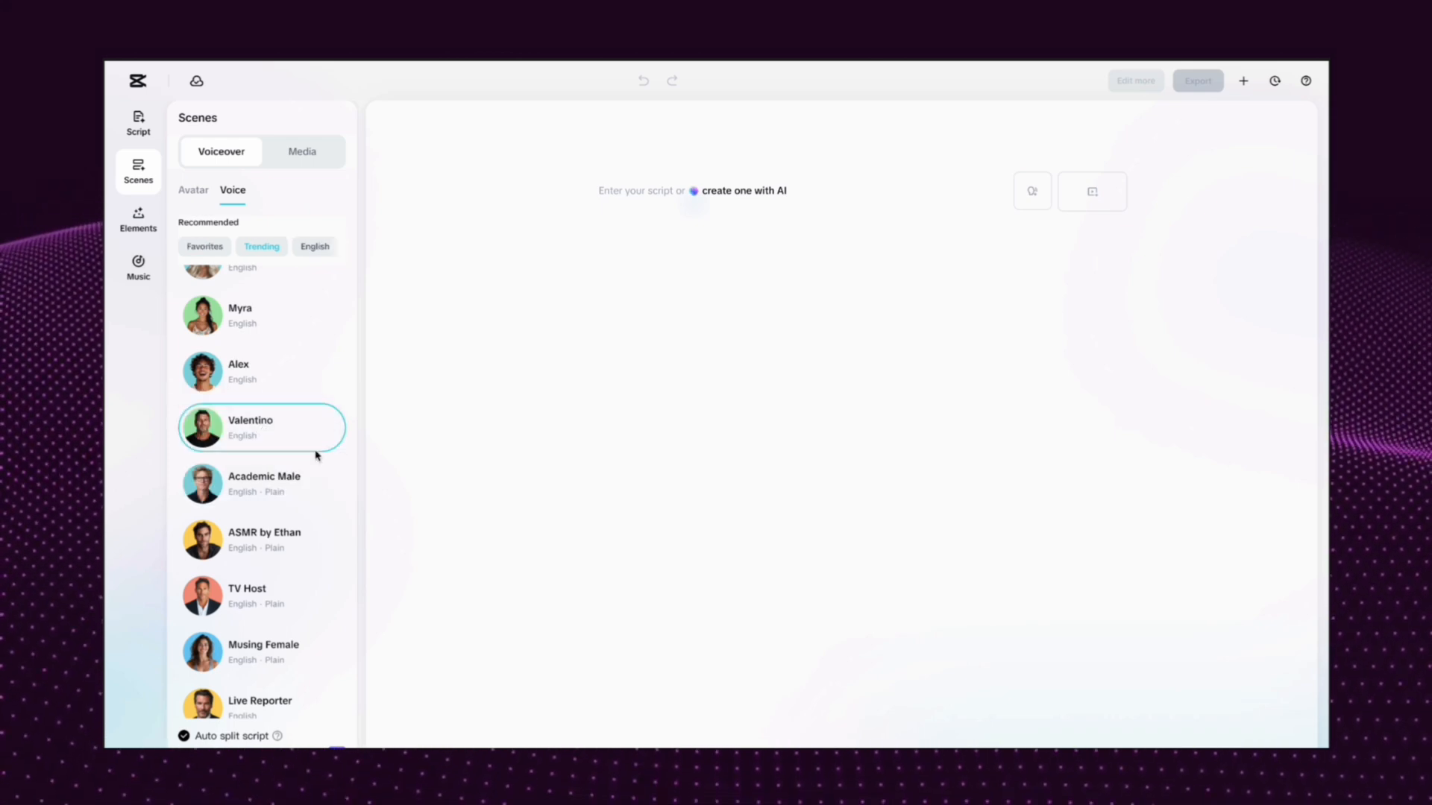
Choose the Prehistoric style for the AI-generated media and browse the remaining styles
{"action": "left_click", "coordinate": [309, 152]}
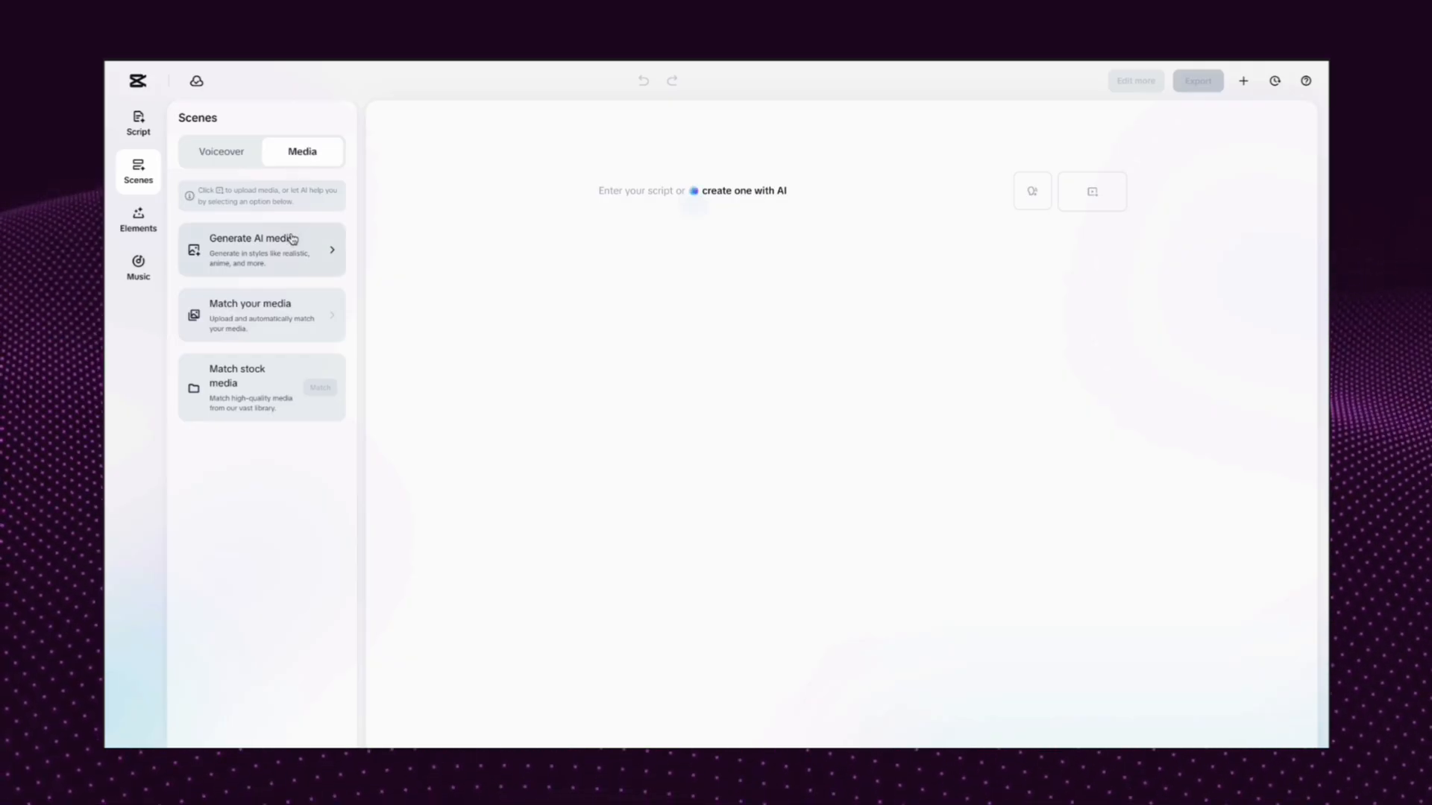
{"action": "left_click", "coordinate": [325, 252]}
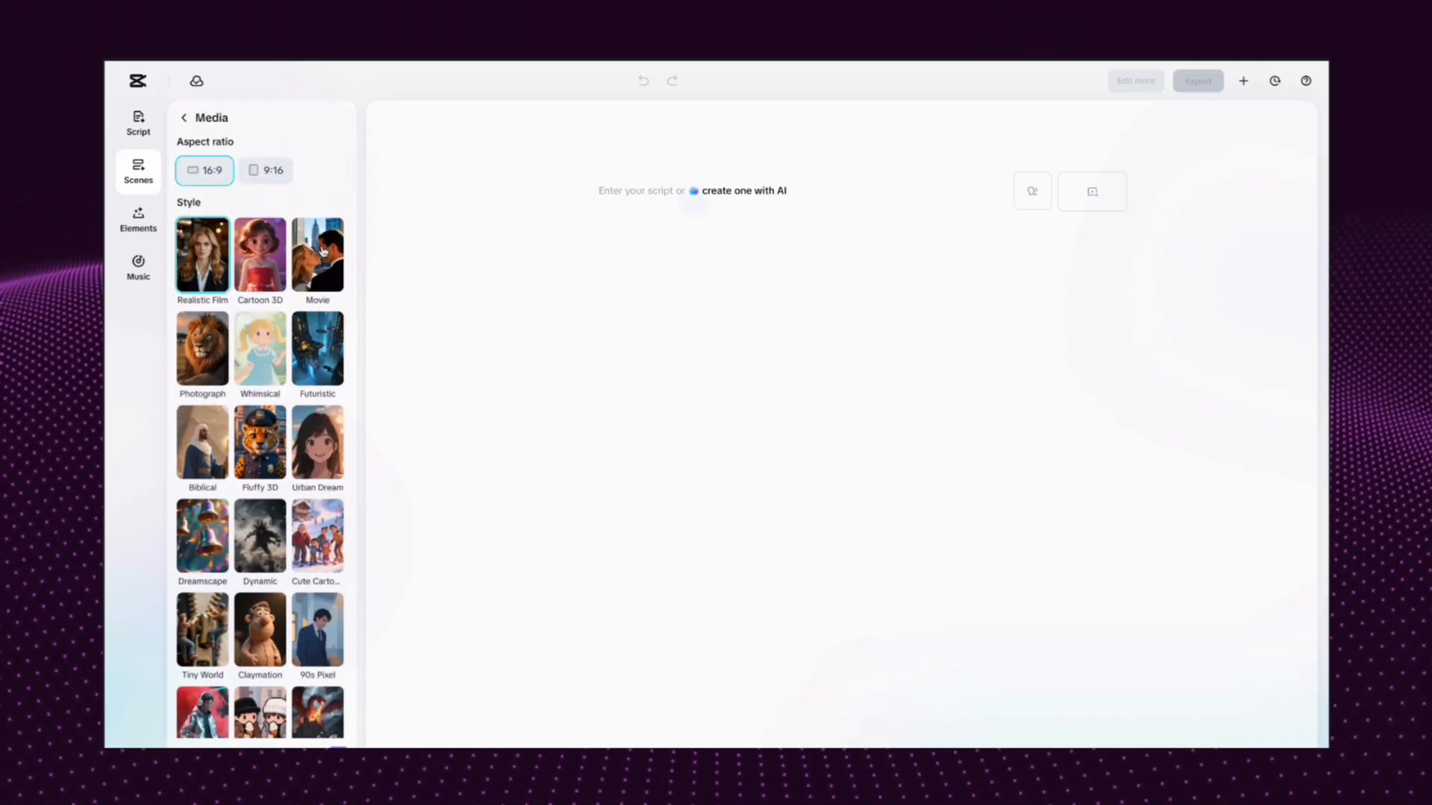
{"action": "scroll", "coordinate": [322, 252], "scroll_direction": "down", "scroll_amount": 10}
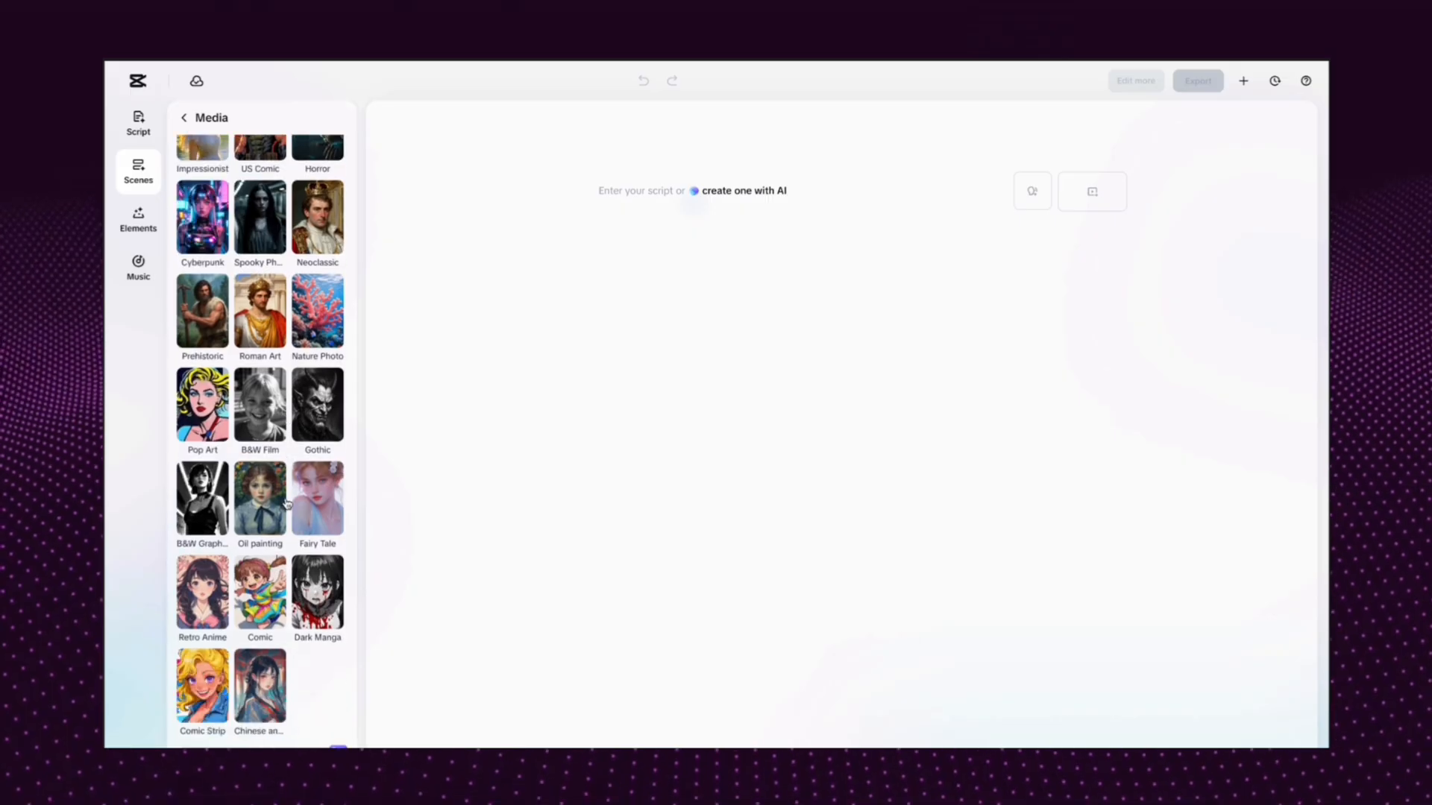
{"action": "scroll", "coordinate": [295, 502], "scroll_direction": "up", "scroll_amount": 2}
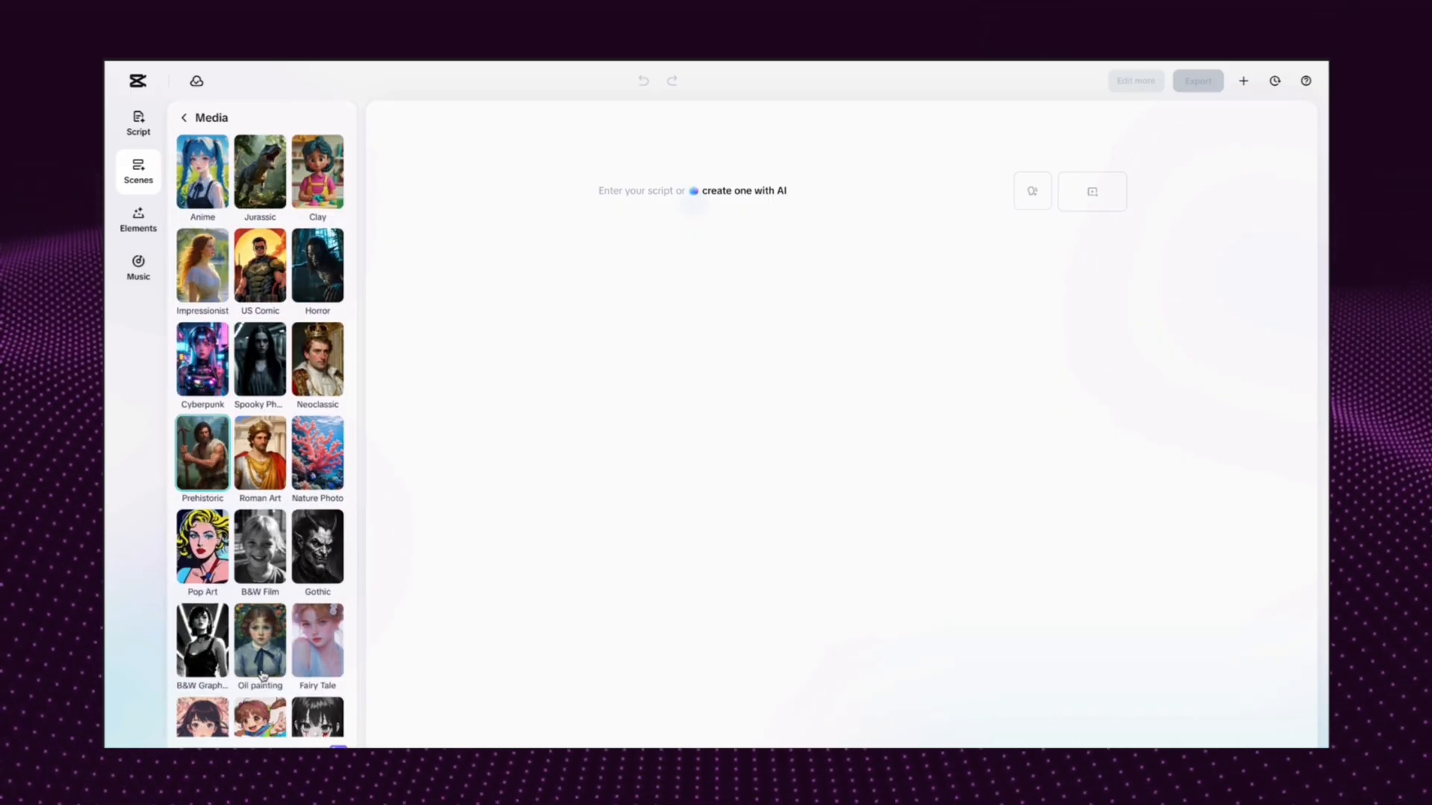
{"action": "scroll", "coordinate": [266, 677], "scroll_direction": "up", "scroll_amount": 6}
{"action": "scroll", "coordinate": [253, 642], "scroll_direction": "down", "scroll_amount": 8}
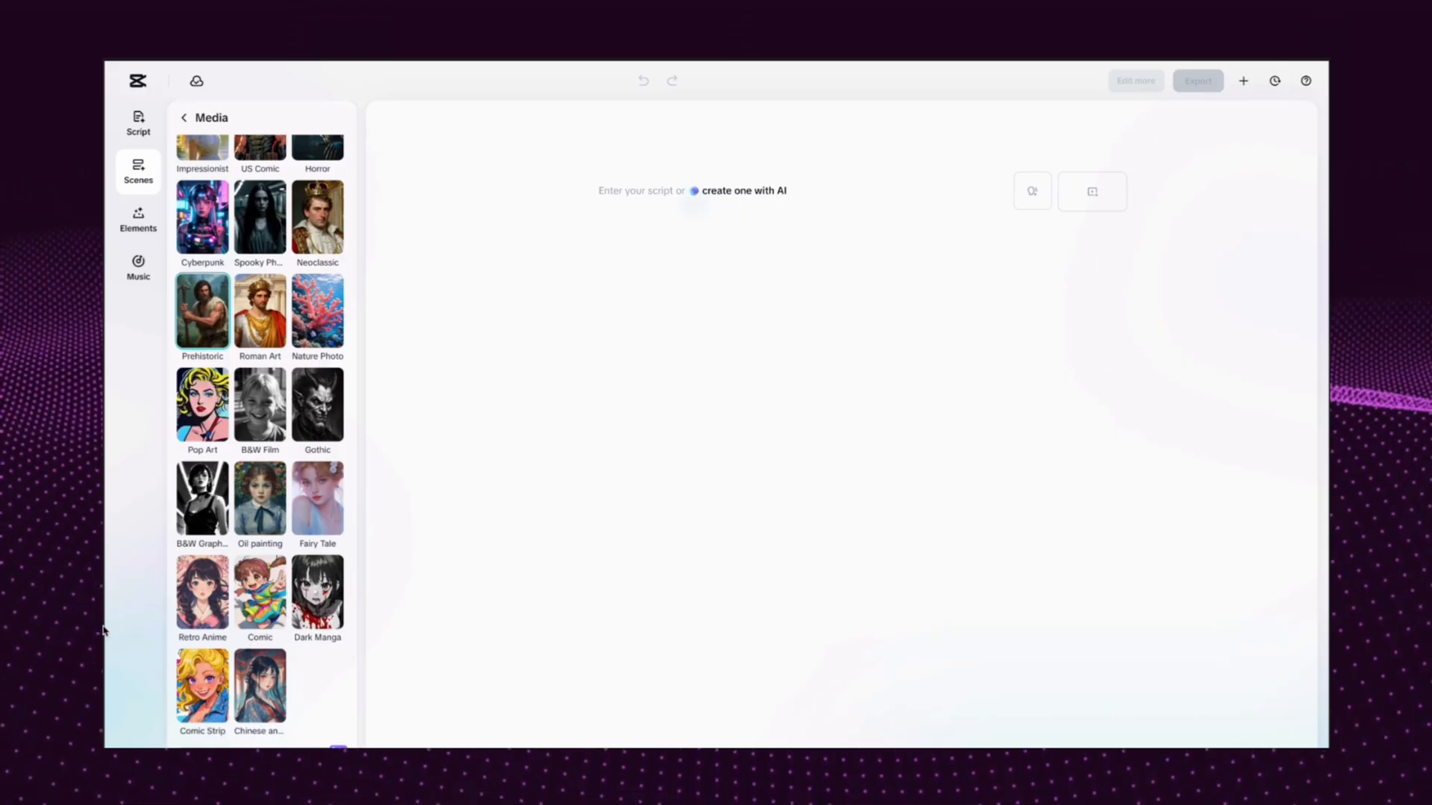
Turn off the caption template for the new project and check the AI edit's element and intensity options
{"action": "left_click", "coordinate": [137, 219]}
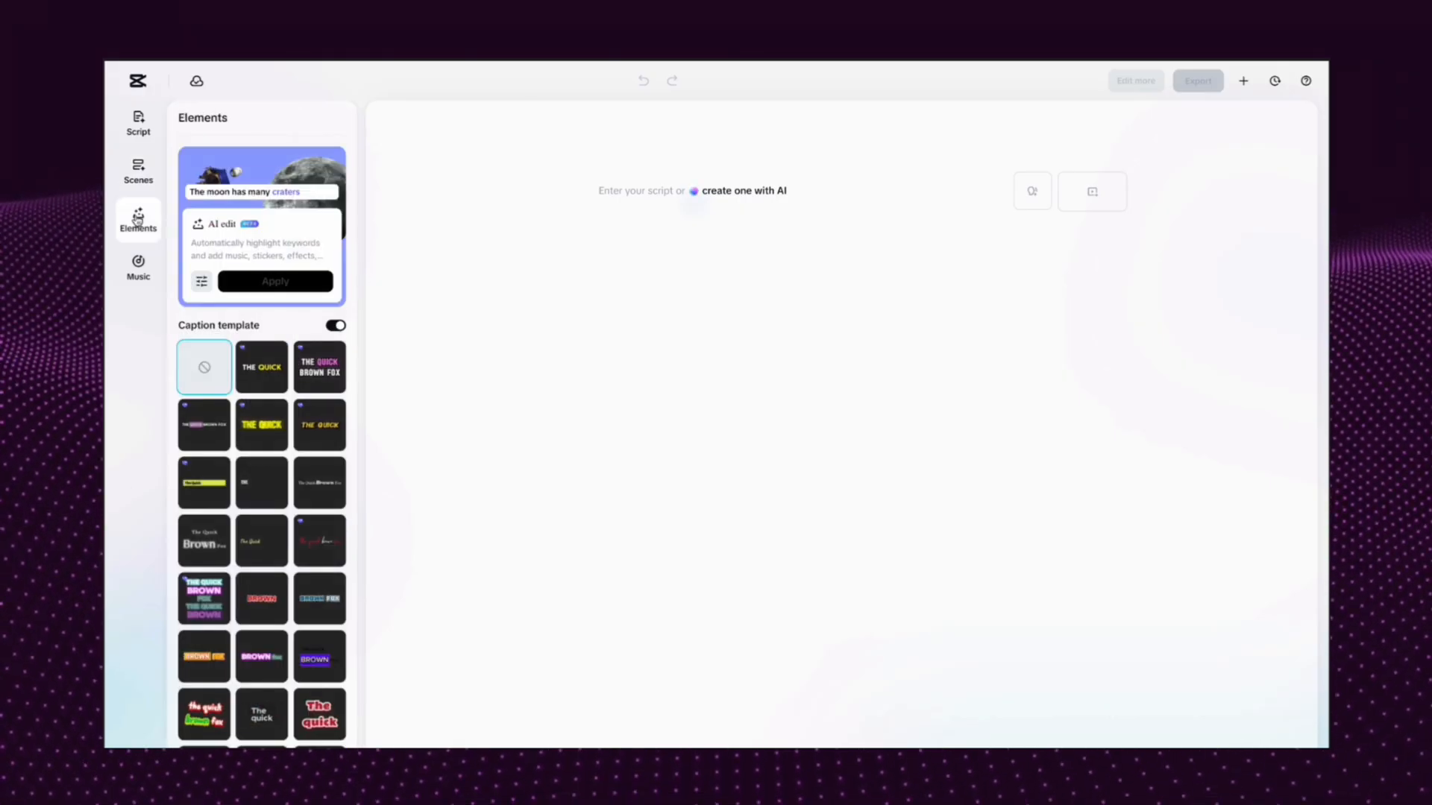
{"action": "left_click", "coordinate": [336, 327]}
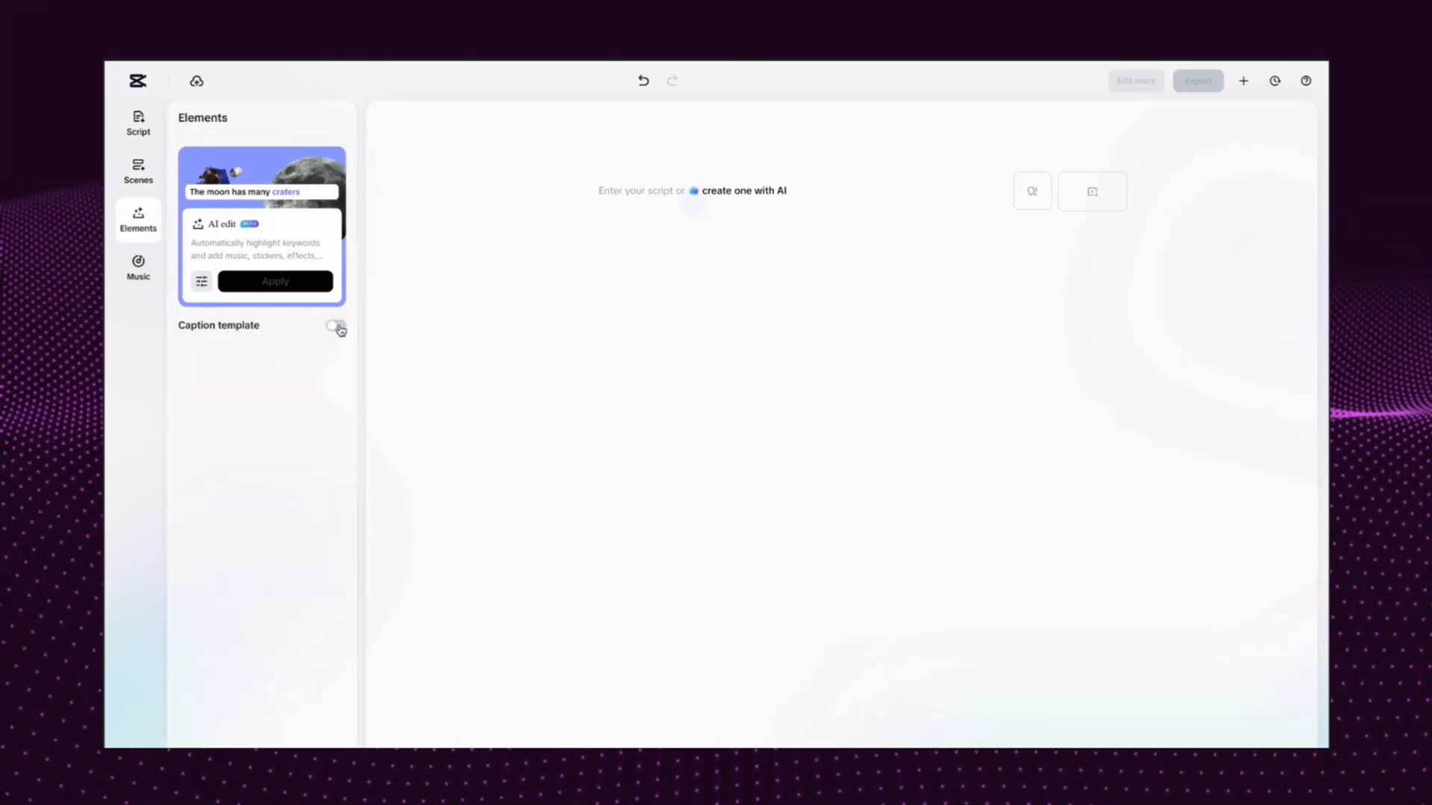
{"action": "left_click", "coordinate": [202, 283]}
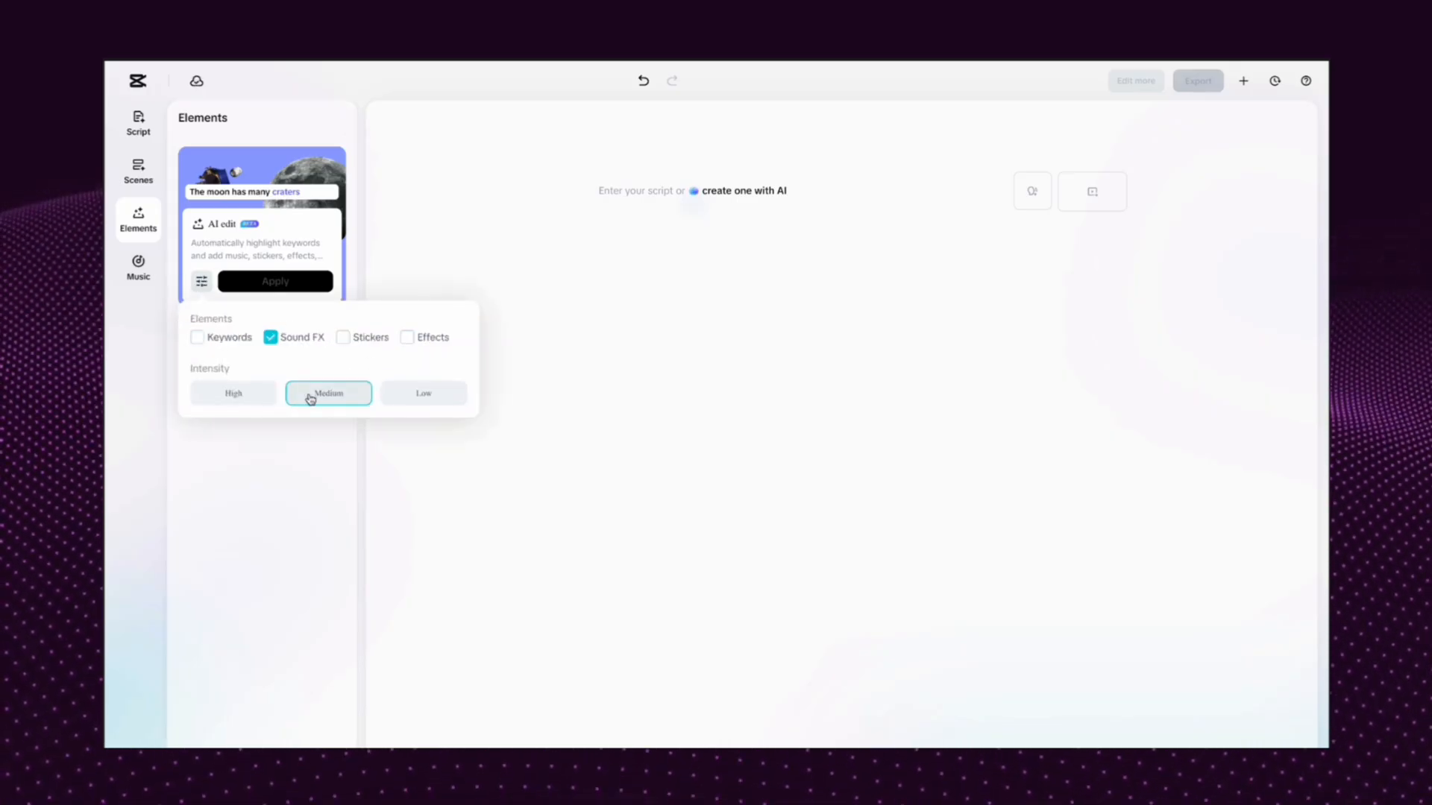
{"action": "left_click", "coordinate": [296, 446]}
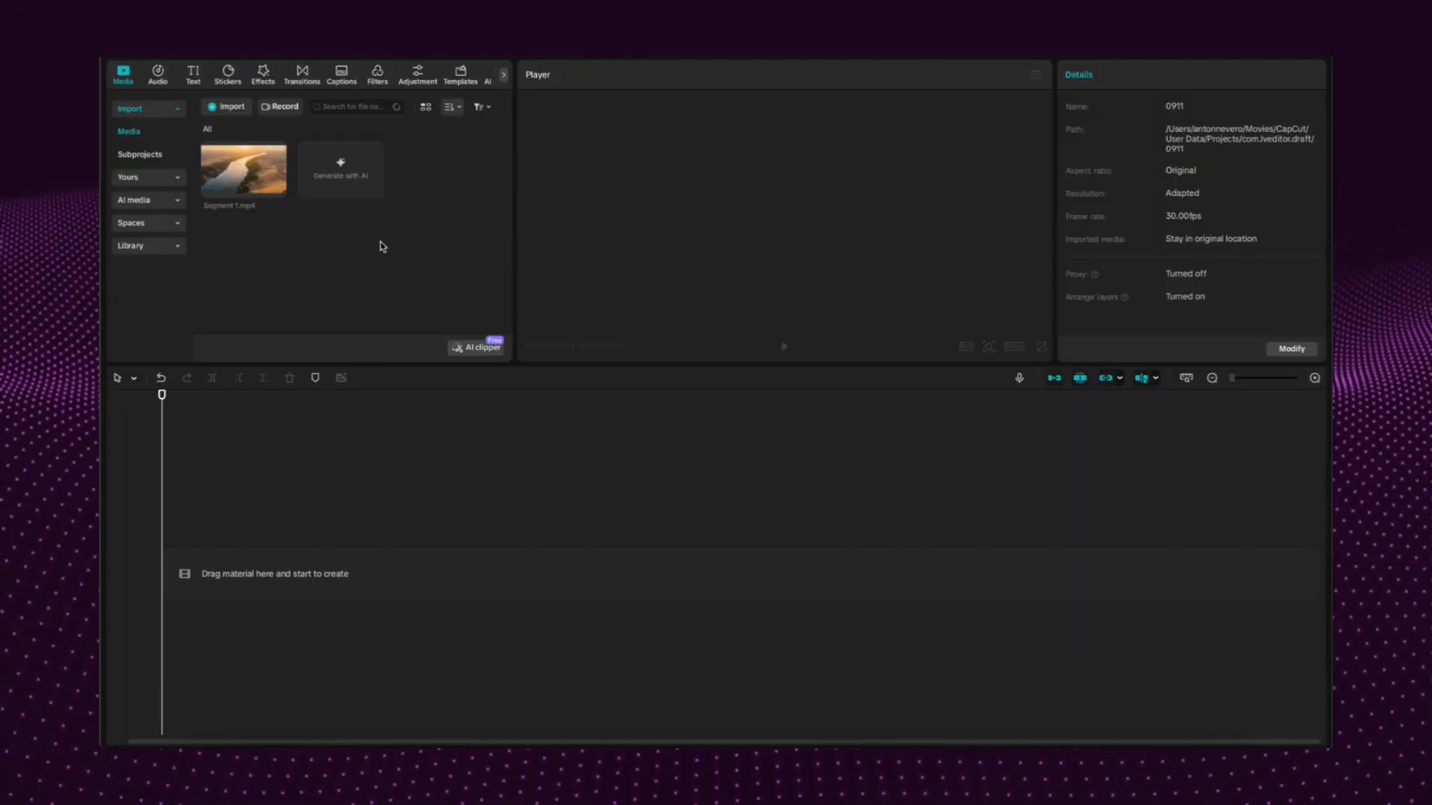
Add Segment 1.mp4 to the timeline of the desktop editor and search the video effects for "smoke"
{"action": "left_click", "coordinate": [276, 190]}
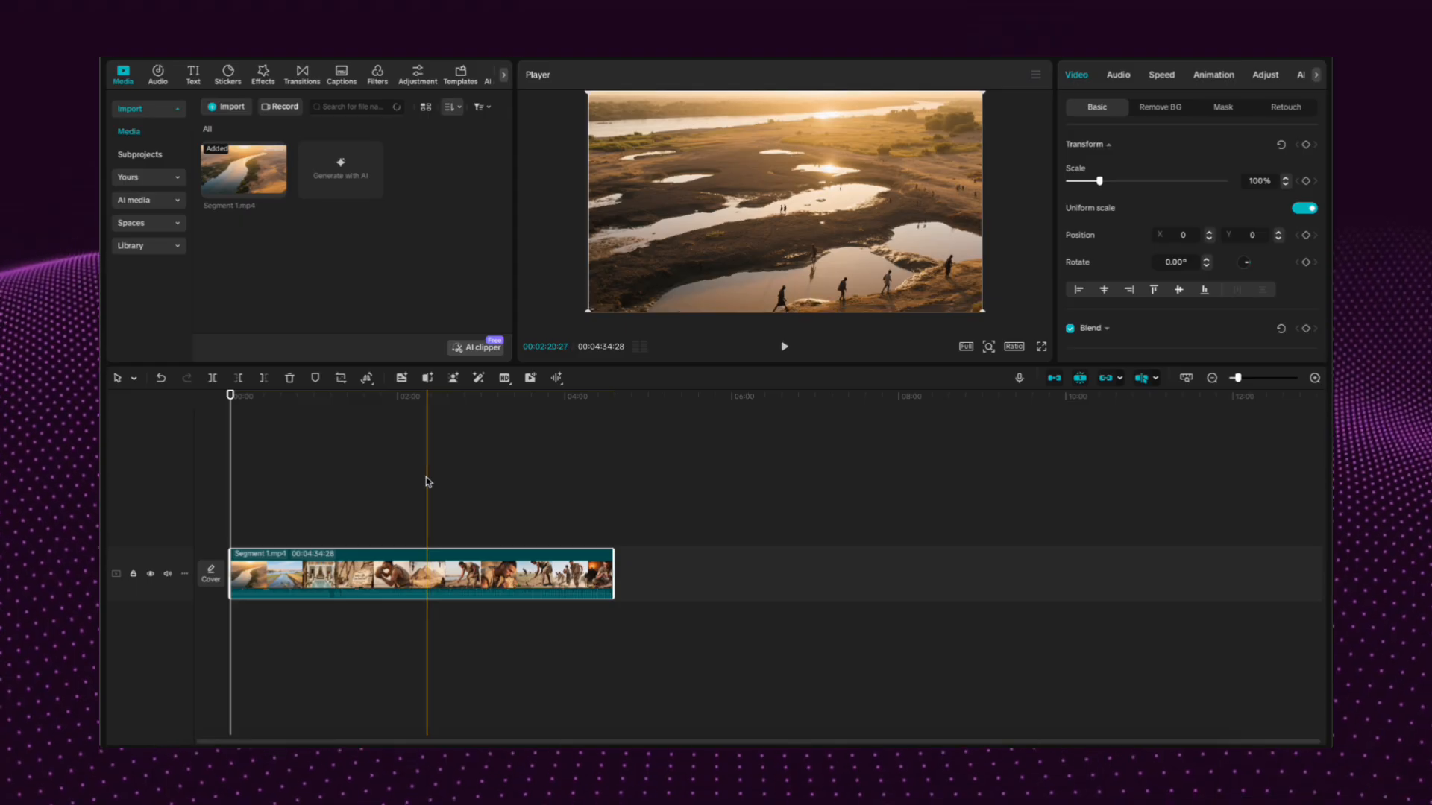
{"action": "left_click", "coordinate": [262, 73]}
{"action": "left_click", "coordinate": [244, 104]}
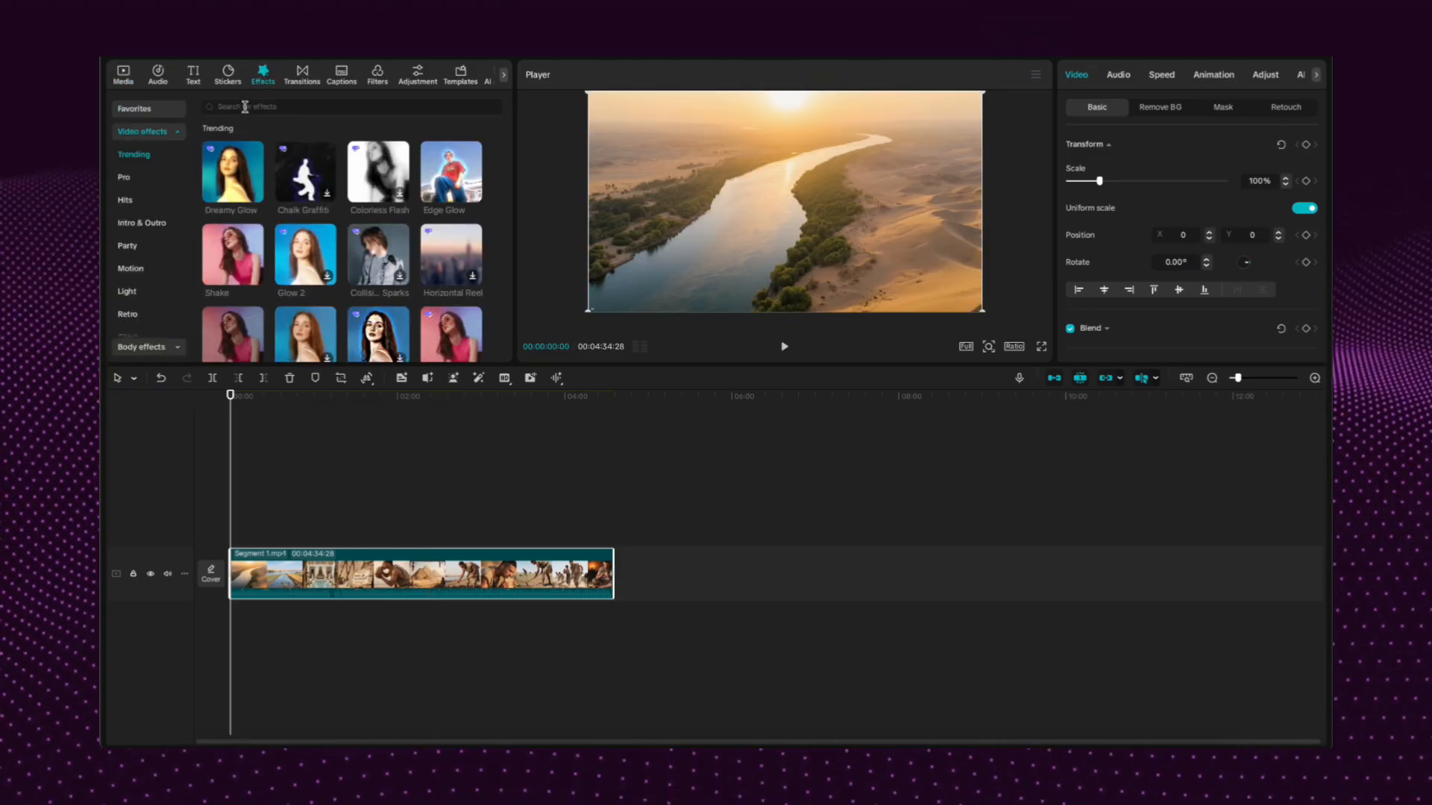
{"action": "type", "text": "smoke"}
{"action": "key", "text": "Return"}
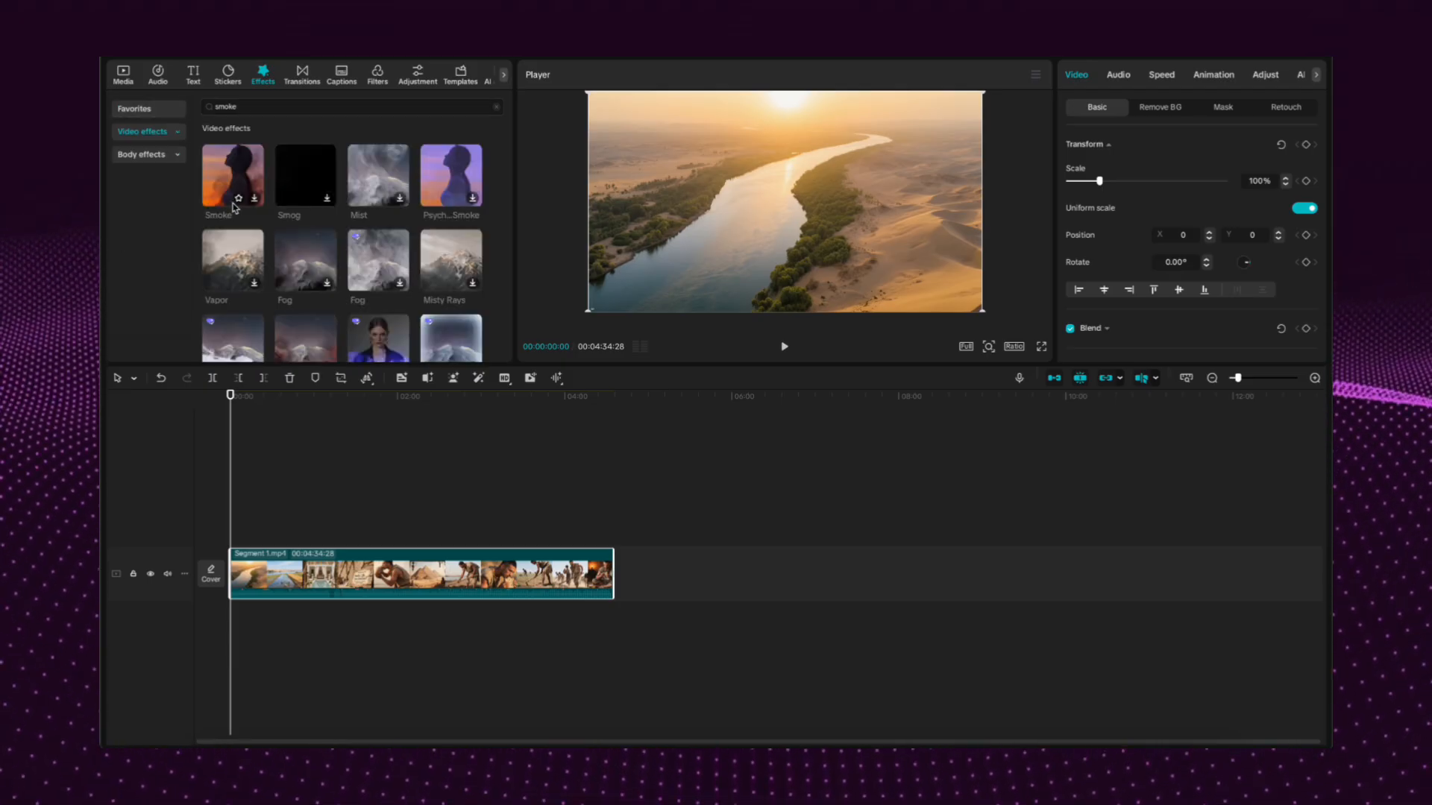
Preview the Smoke and Vapor effects, add Vapor above the video and extend it over the whole Segment 1 clip
{"action": "left_click", "coordinate": [231, 177]}
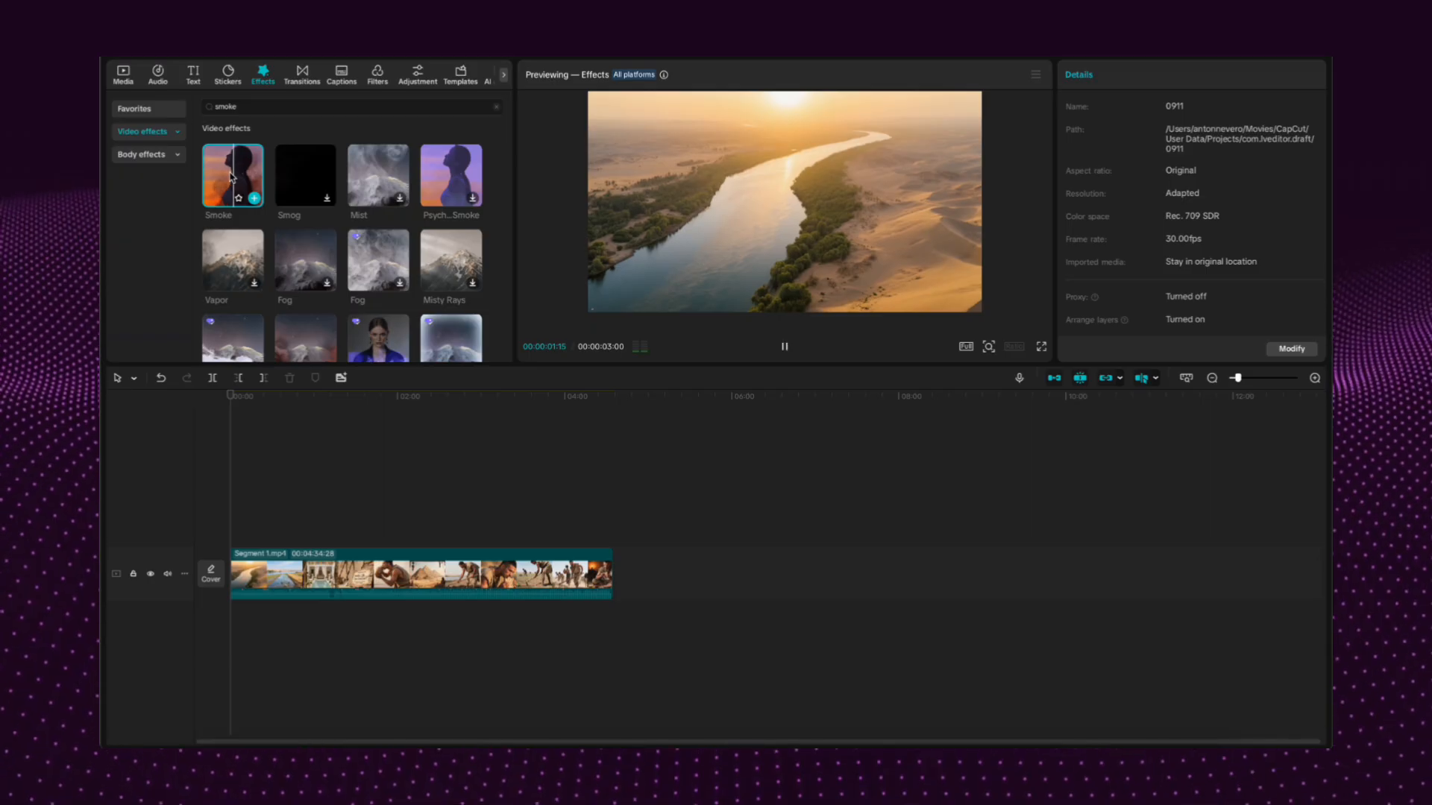
{"action": "left_click", "coordinate": [235, 255]}
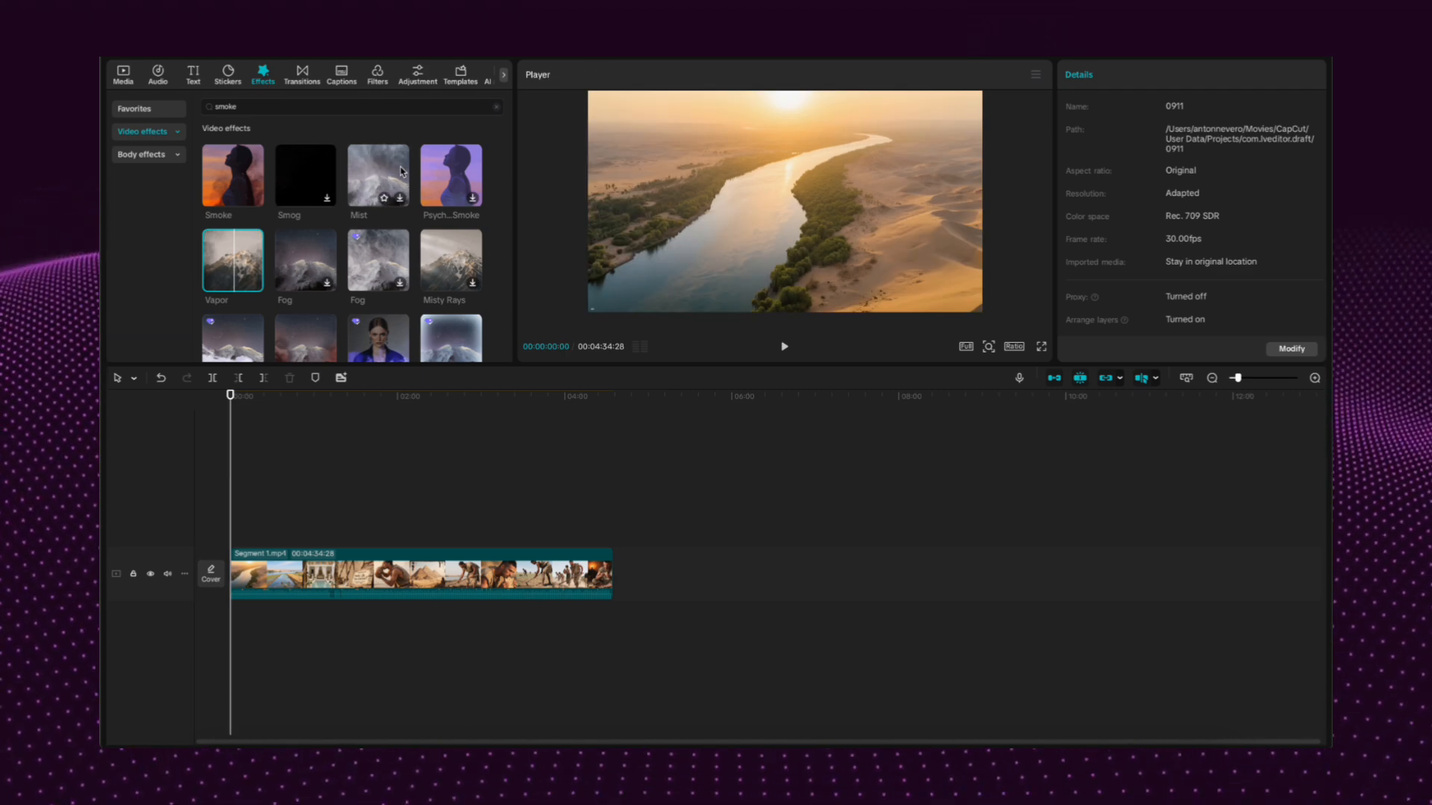
{"action": "left_click", "coordinate": [237, 262]}
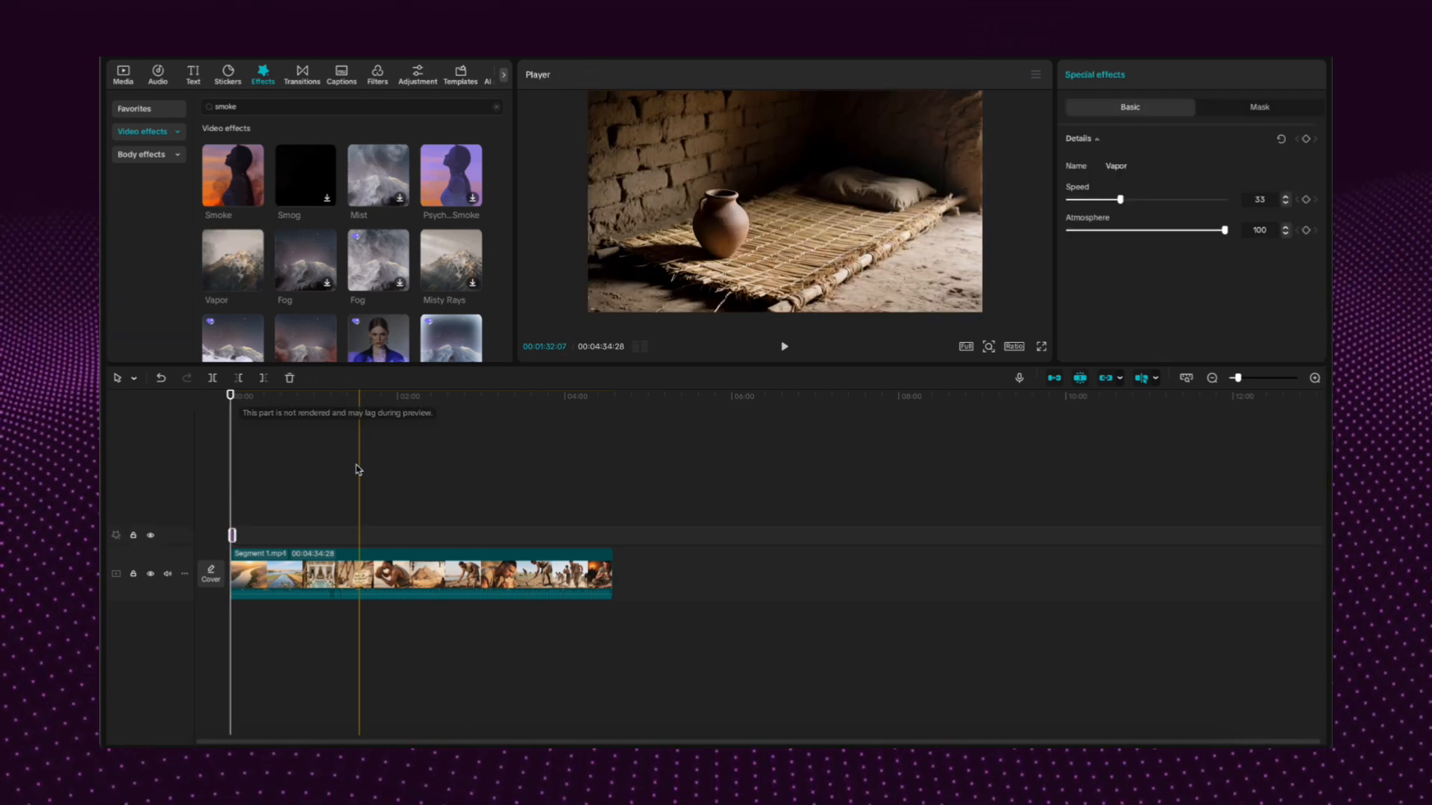
{"action": "left_click_drag", "start_coordinate": [233, 535], "coordinate": [612, 546]}
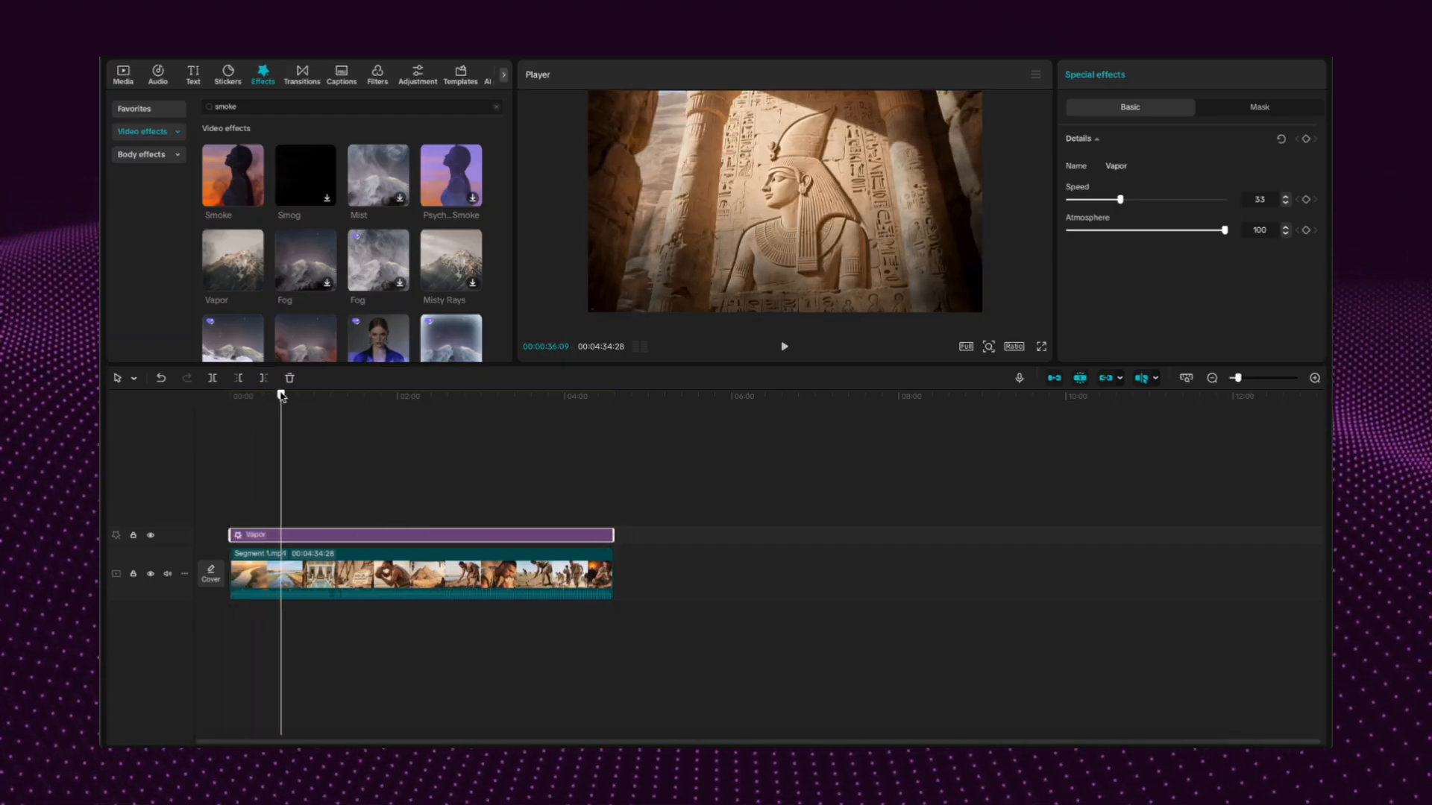
Play the opening with the Vapor effect and reduce its atmosphere to 85 and its speed to 23
{"action": "key", "text": "space"}
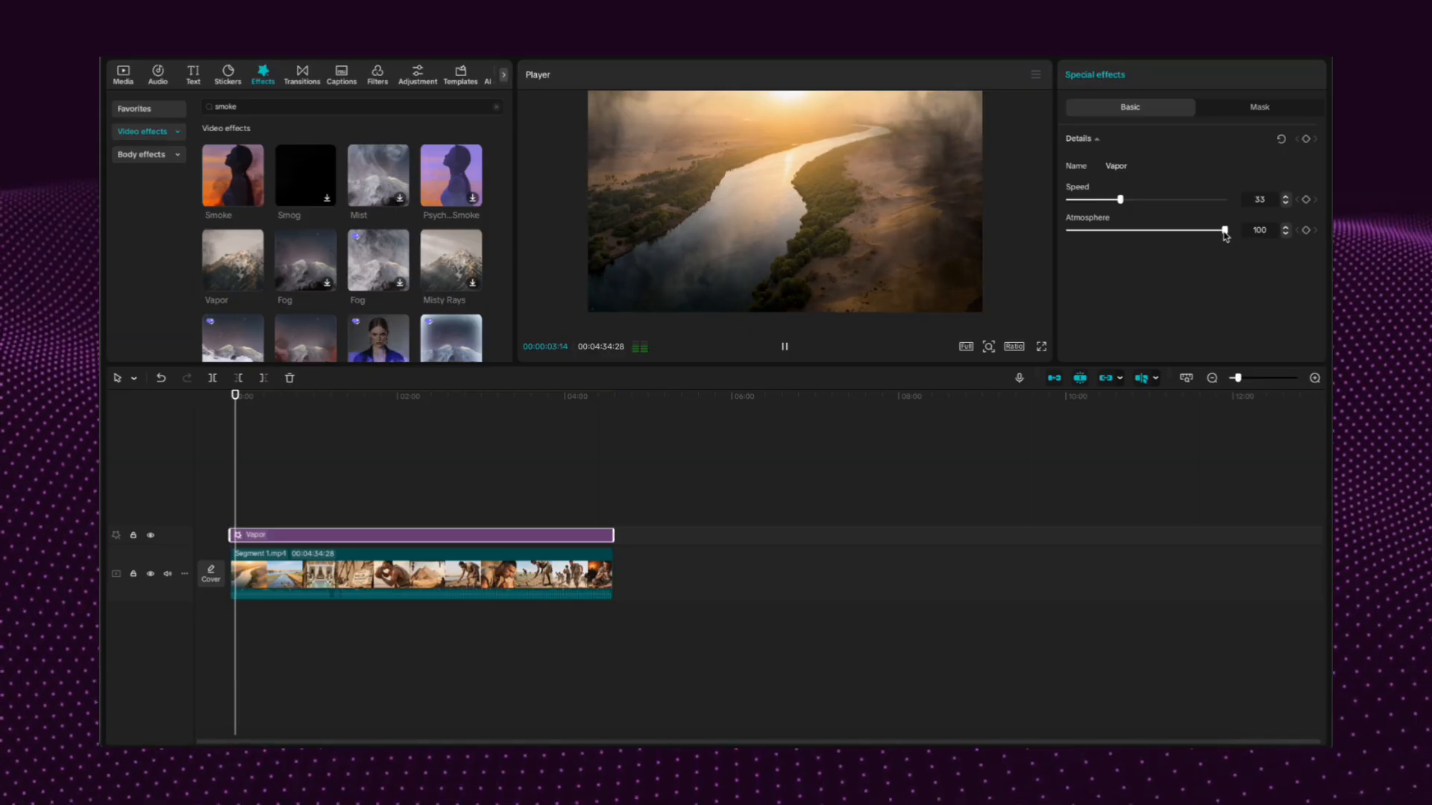
{"action": "left_click_drag", "start_coordinate": [1224, 231], "coordinate": [1190, 232]}
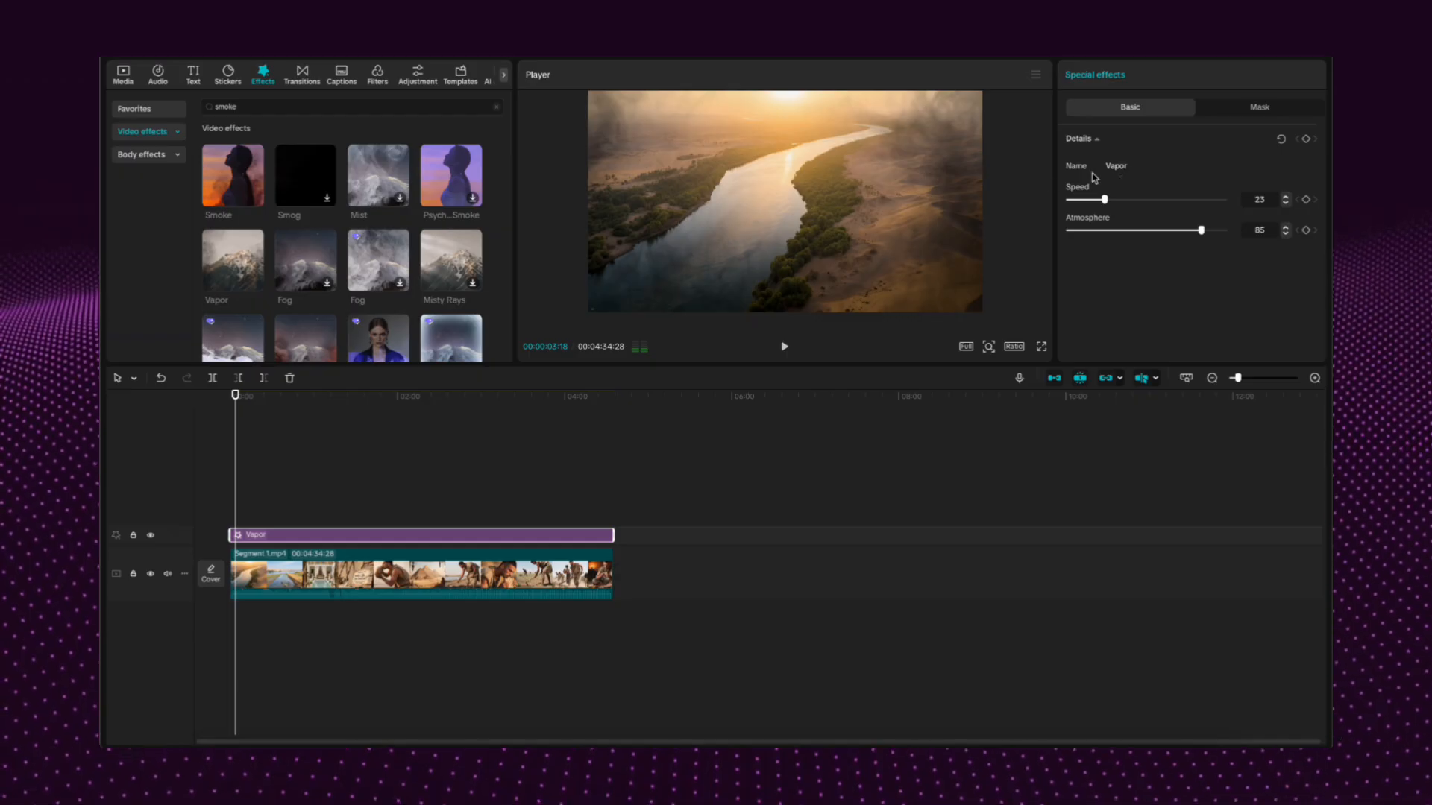
Play the opening with the adjusted Vapor effect and search the video effects for "spark"
{"action": "key", "text": "space"}
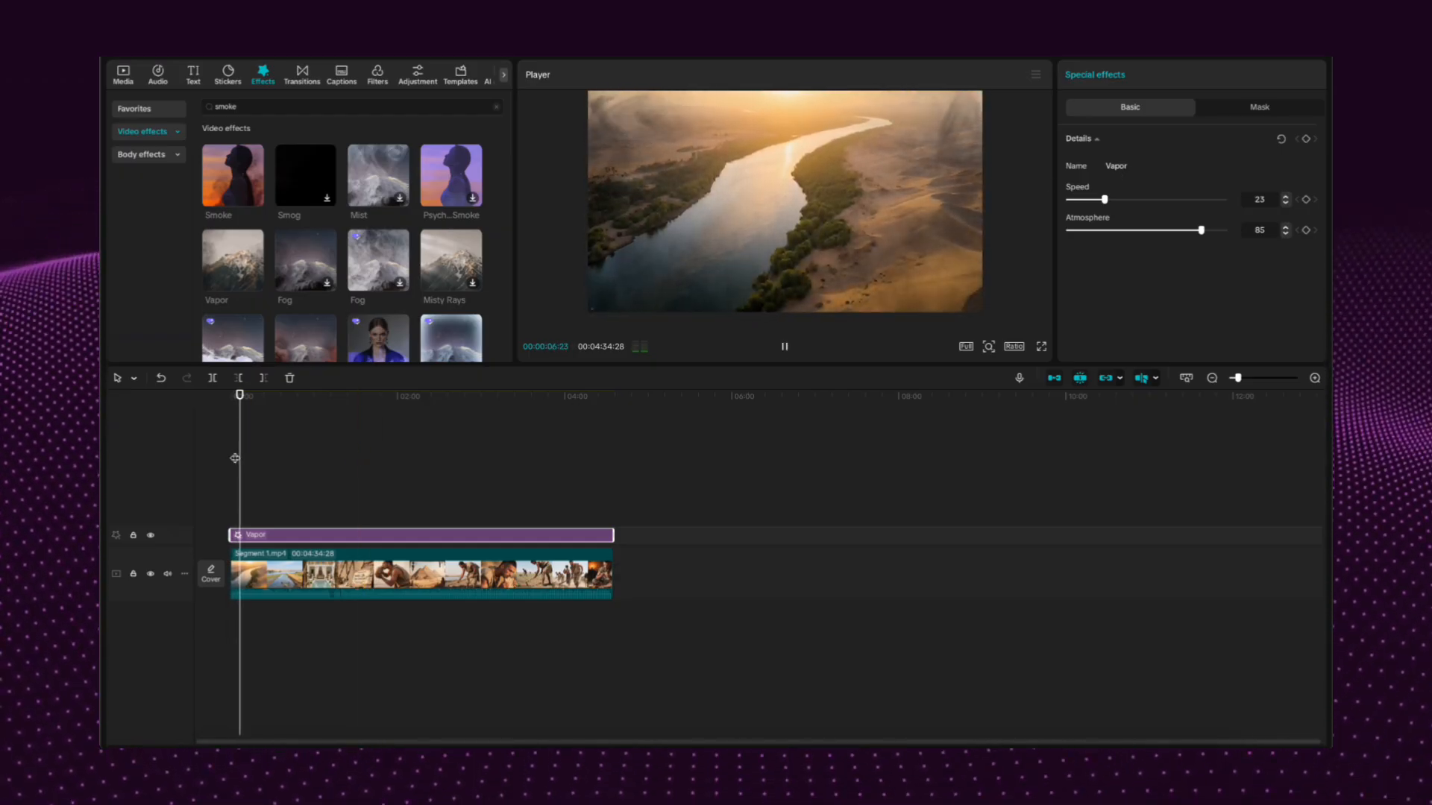
{"action": "key", "text": "space"}
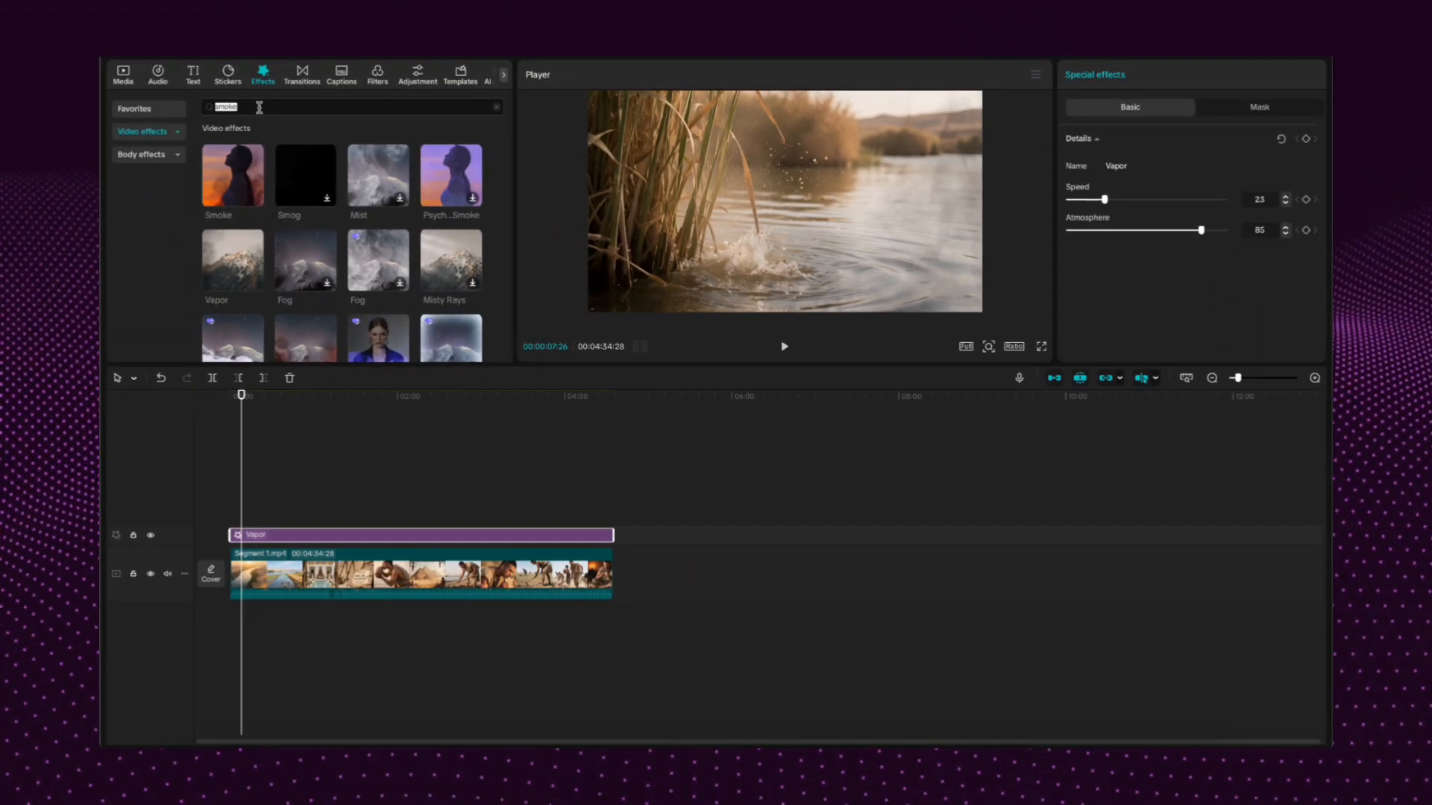
{"action": "key", "text": "Return"}
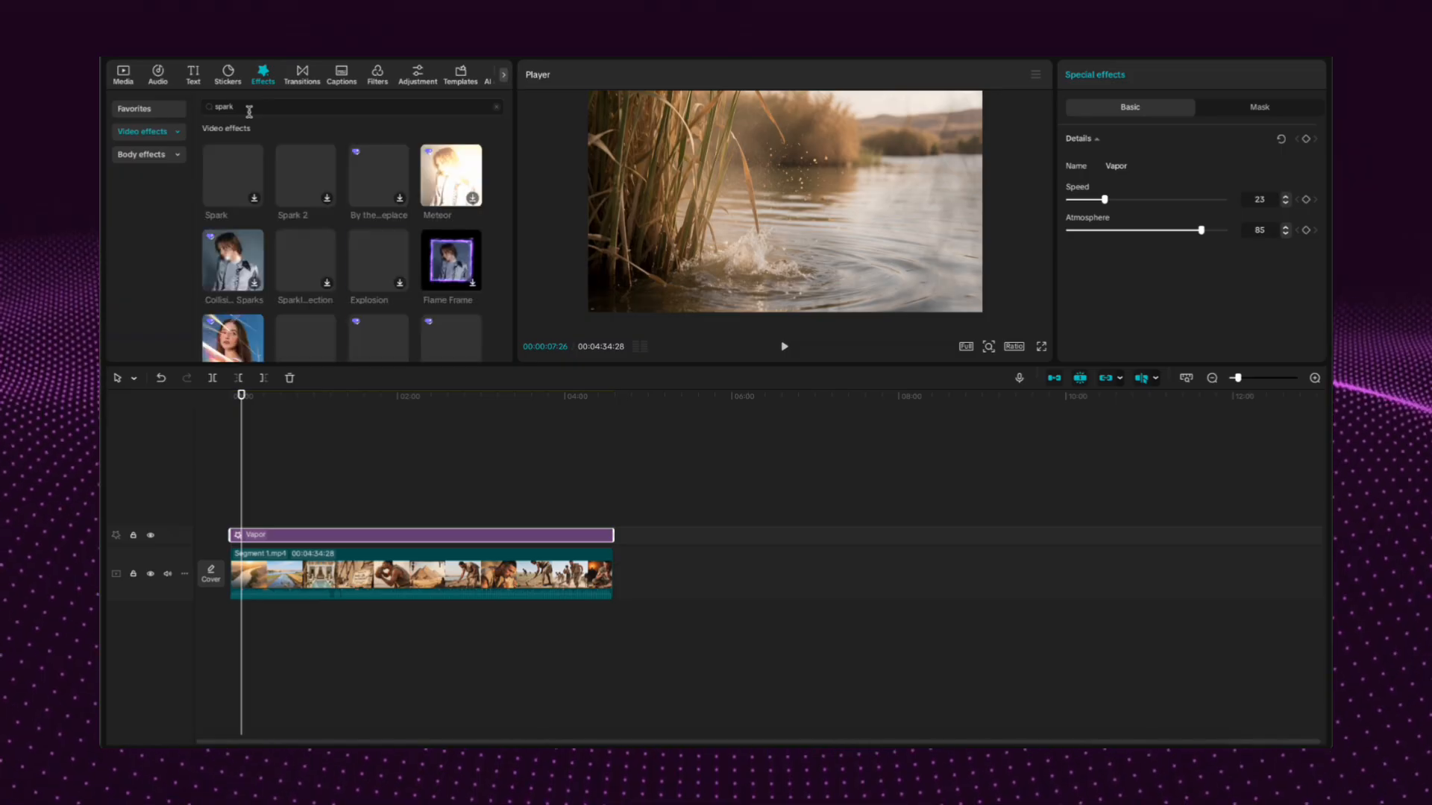
Try the Spark 2 effect over the whole Segment 1 clip, then replace it with the Spark effect placed at about 0:59
{"action": "left_click_drag", "start_coordinate": [305, 179], "coordinate": [241, 484]}
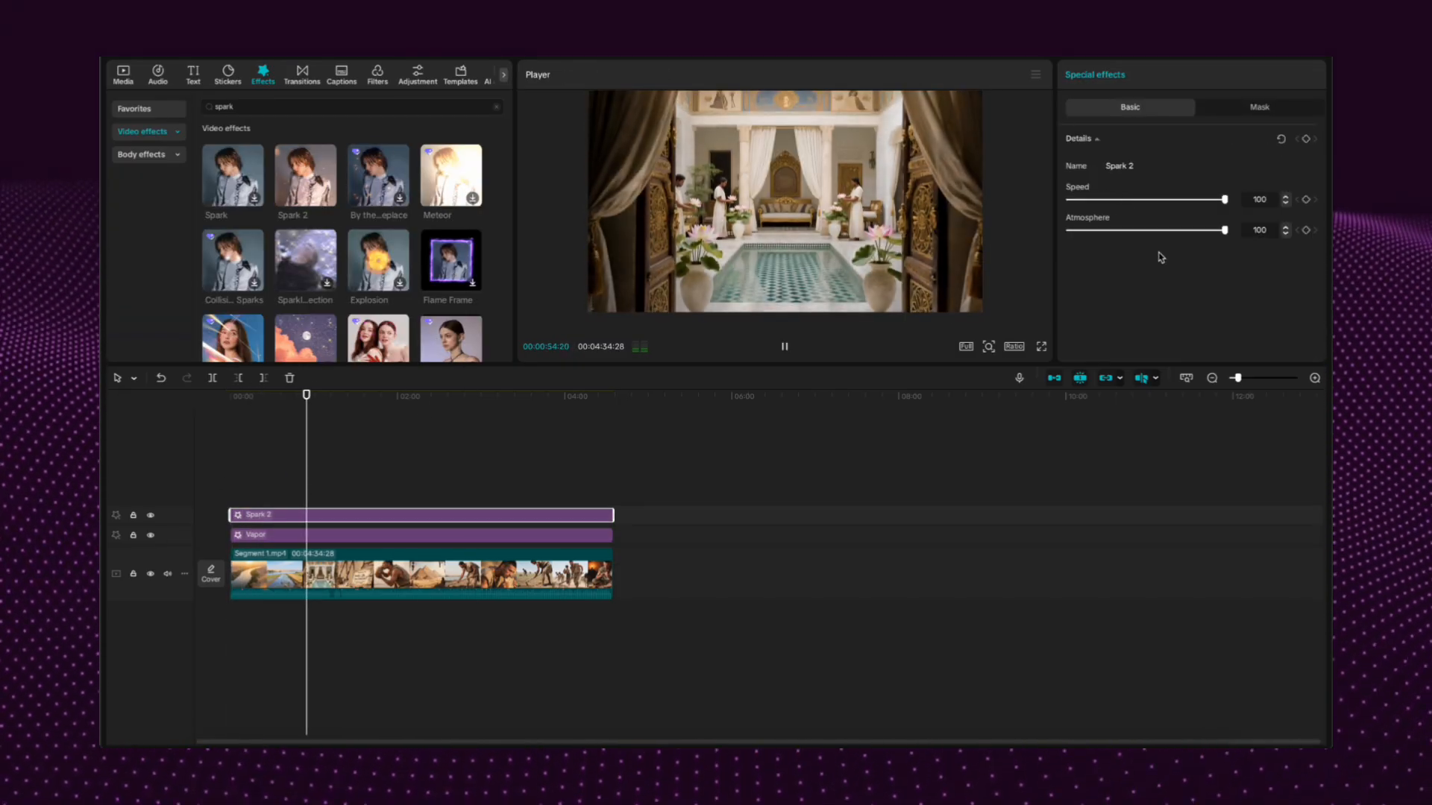
{"action": "key", "text": "space"}
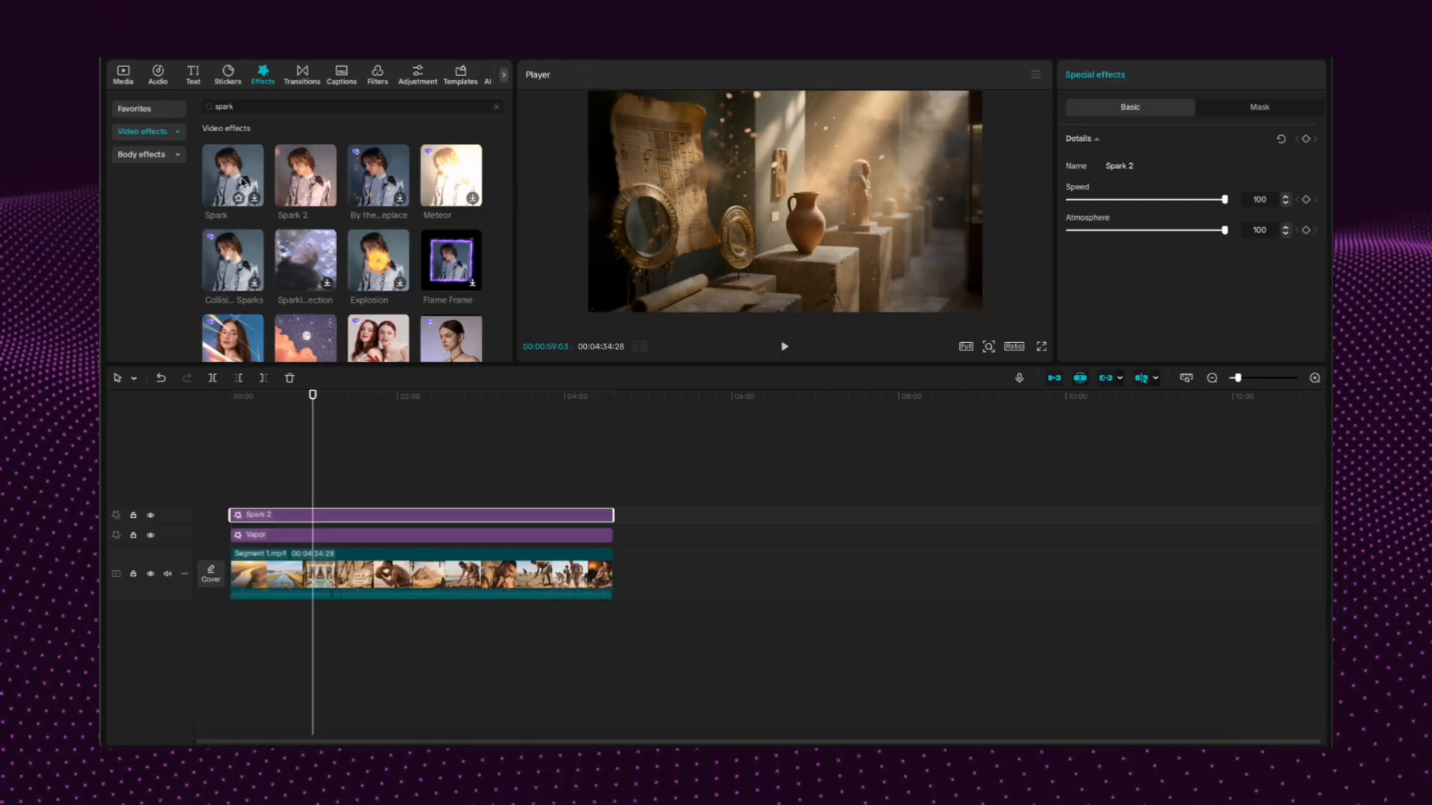
{"action": "left_click", "coordinate": [256, 201]}
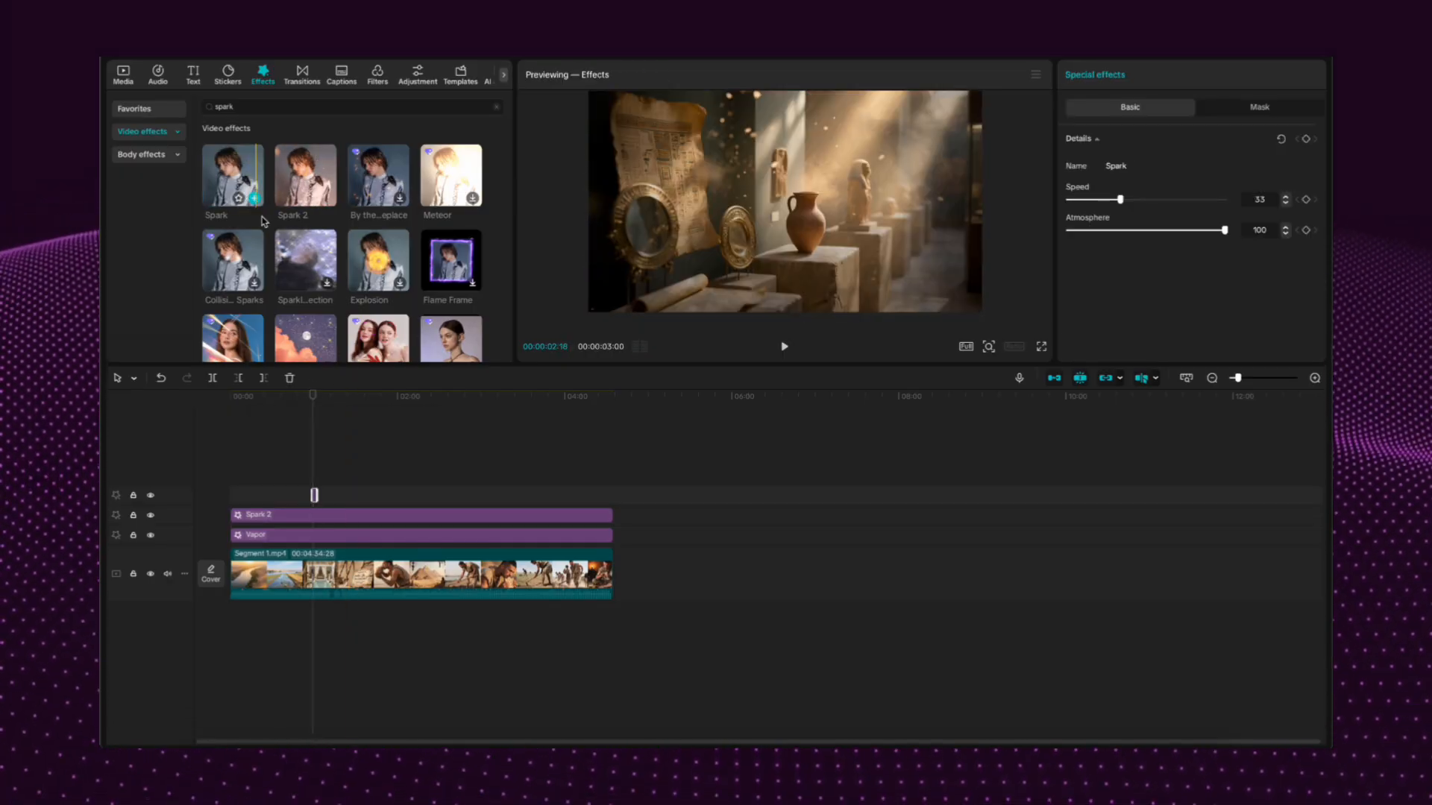
{"action": "left_click", "coordinate": [431, 516]}
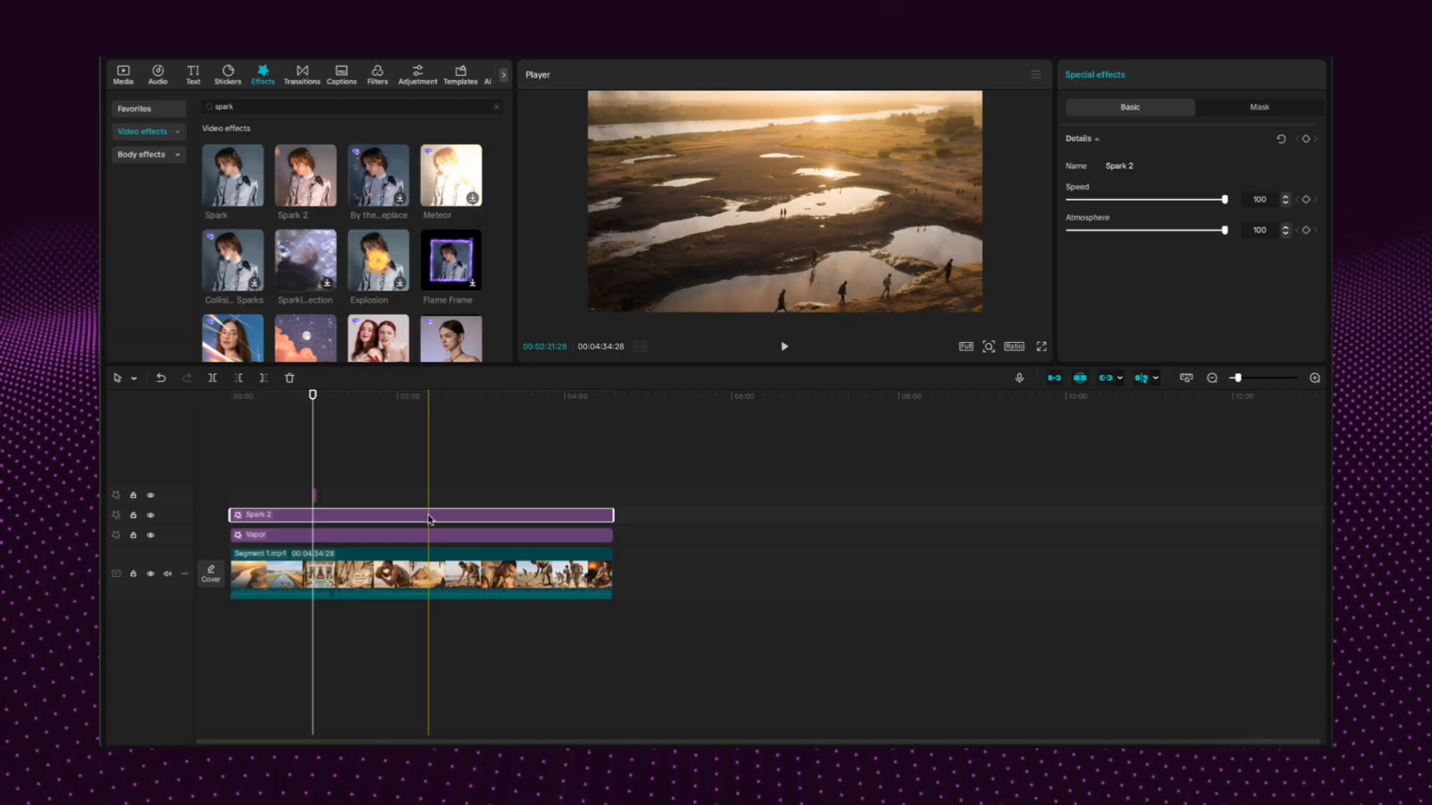
{"action": "key", "text": "Delete"}
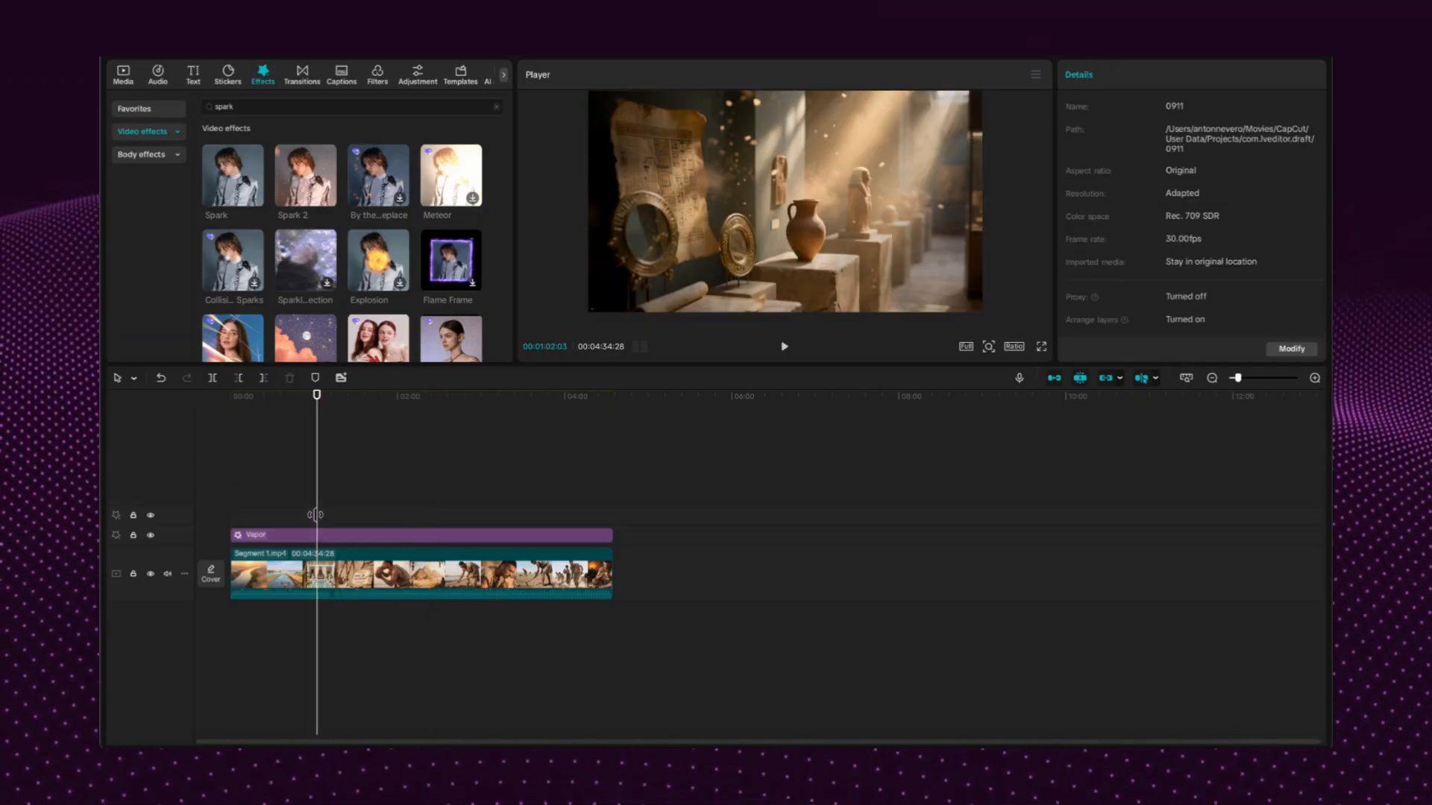
Extend the Spark effect to the end of the Segment 1 clip and play the video from about 2:40
{"action": "left_click", "coordinate": [314, 514]}
{"action": "left_click_drag", "start_coordinate": [315, 514], "coordinate": [611, 512]}
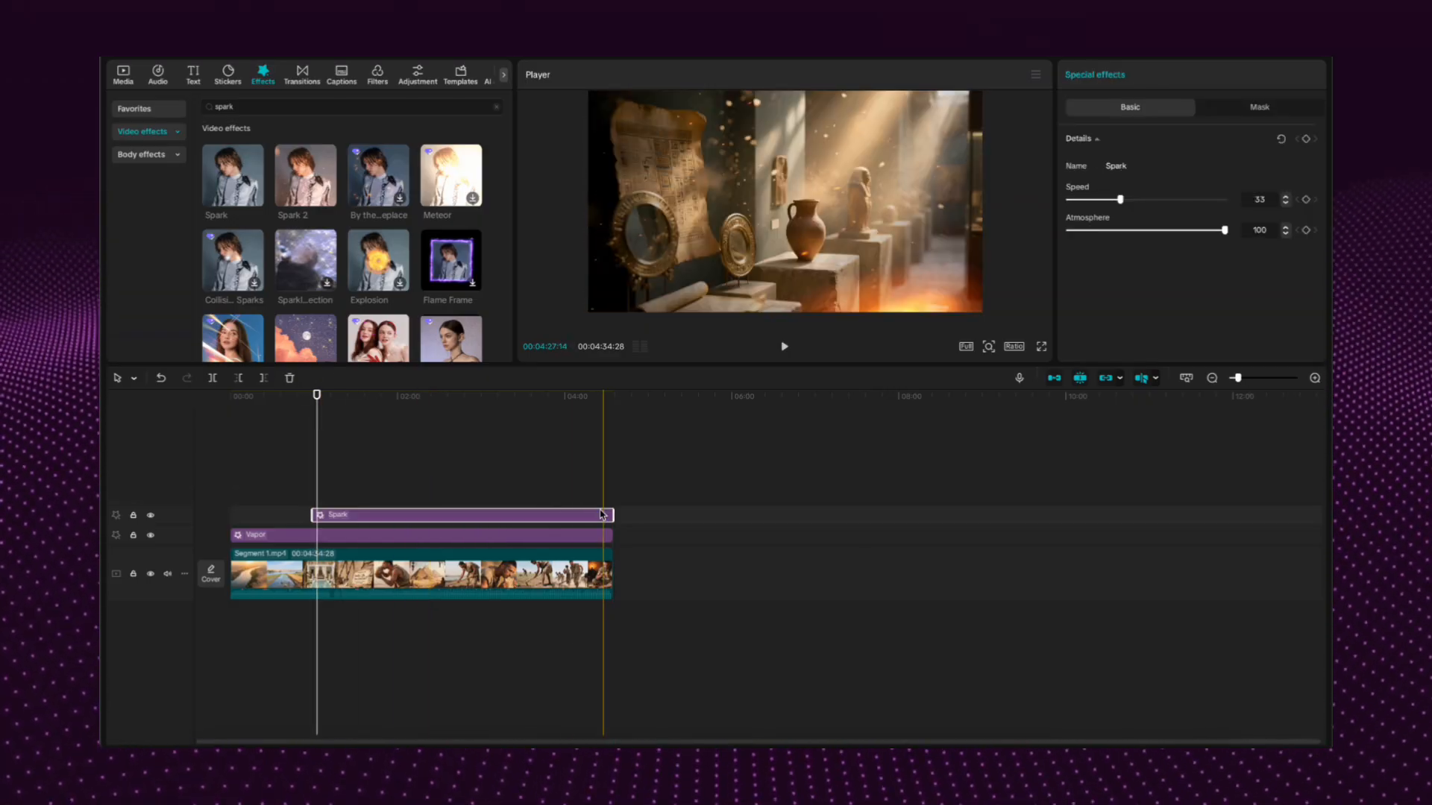
{"action": "left_click", "coordinate": [454, 457]}
{"action": "key", "text": "space"}
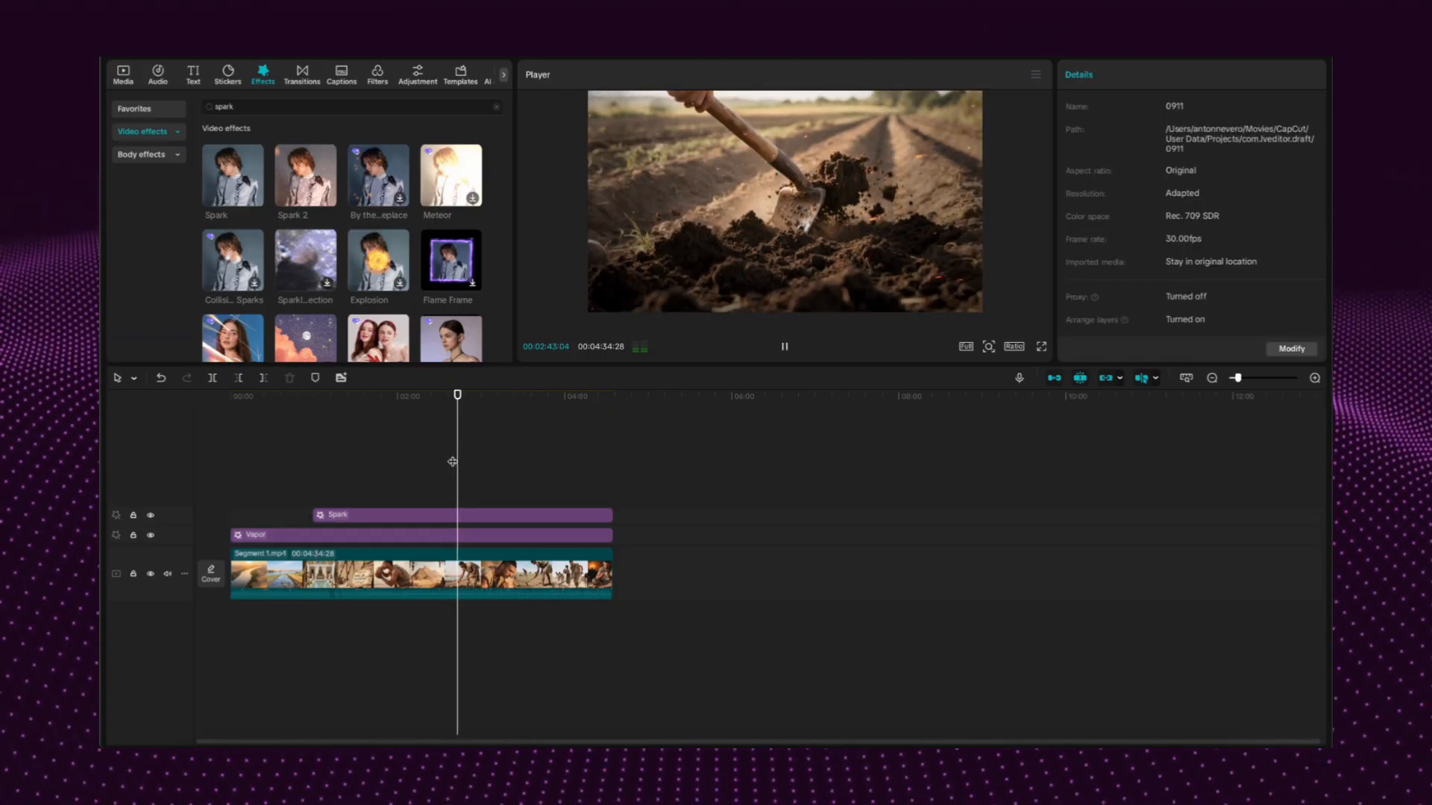
Try an atmosphere of 82 for the Spark effect, return it to 100 and play other parts of the video
{"action": "left_click", "coordinate": [470, 519]}
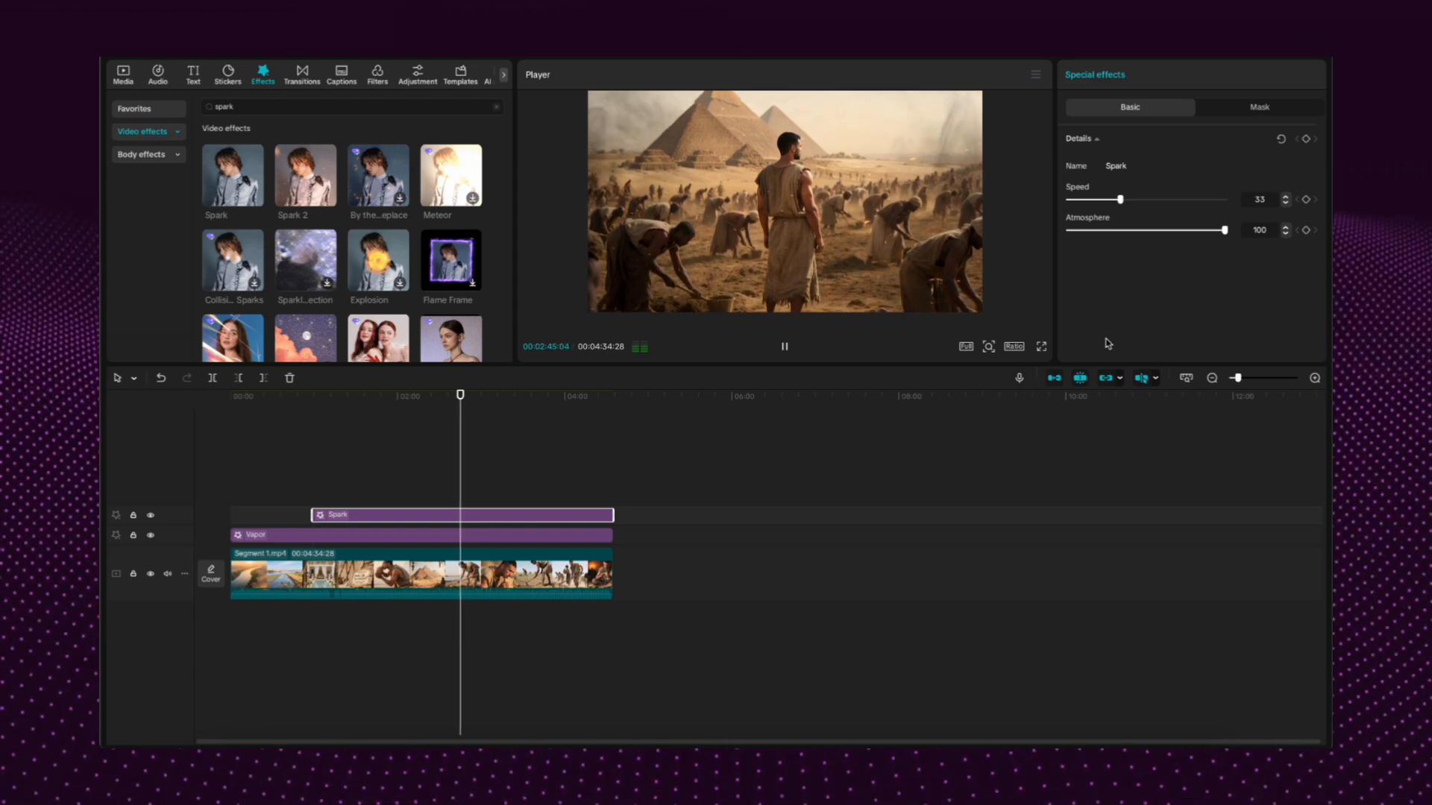
{"action": "mouse_move", "coordinate": [1225, 231]}
{"action": "left_mouse_down"}
{"action": "mouse_move", "coordinate": [1125, 231]}
{"action": "mouse_move", "coordinate": [1206, 233]}
{"action": "left_mouse_up"}
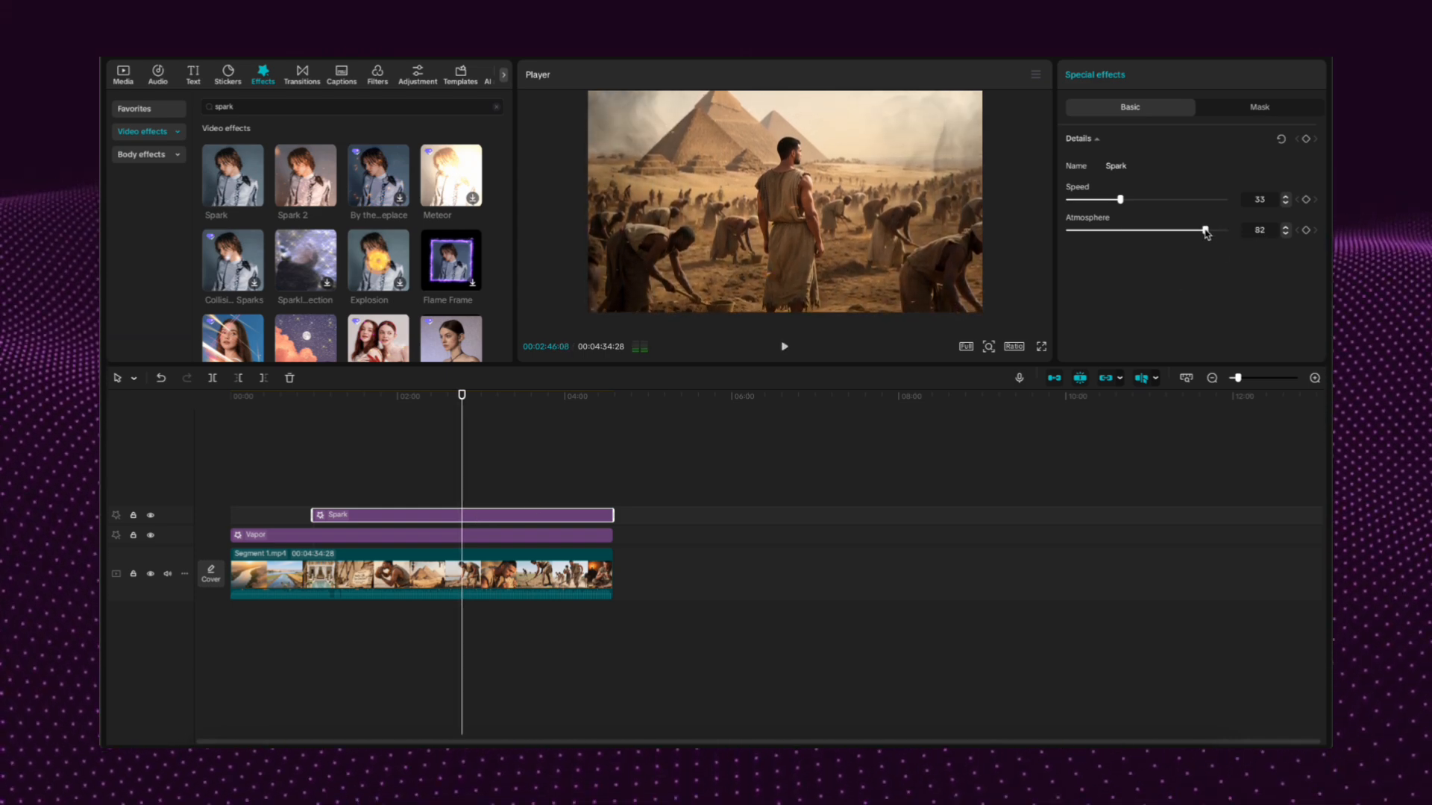
{"action": "left_click", "coordinate": [784, 345]}
{"action": "left_click", "coordinate": [554, 396]}
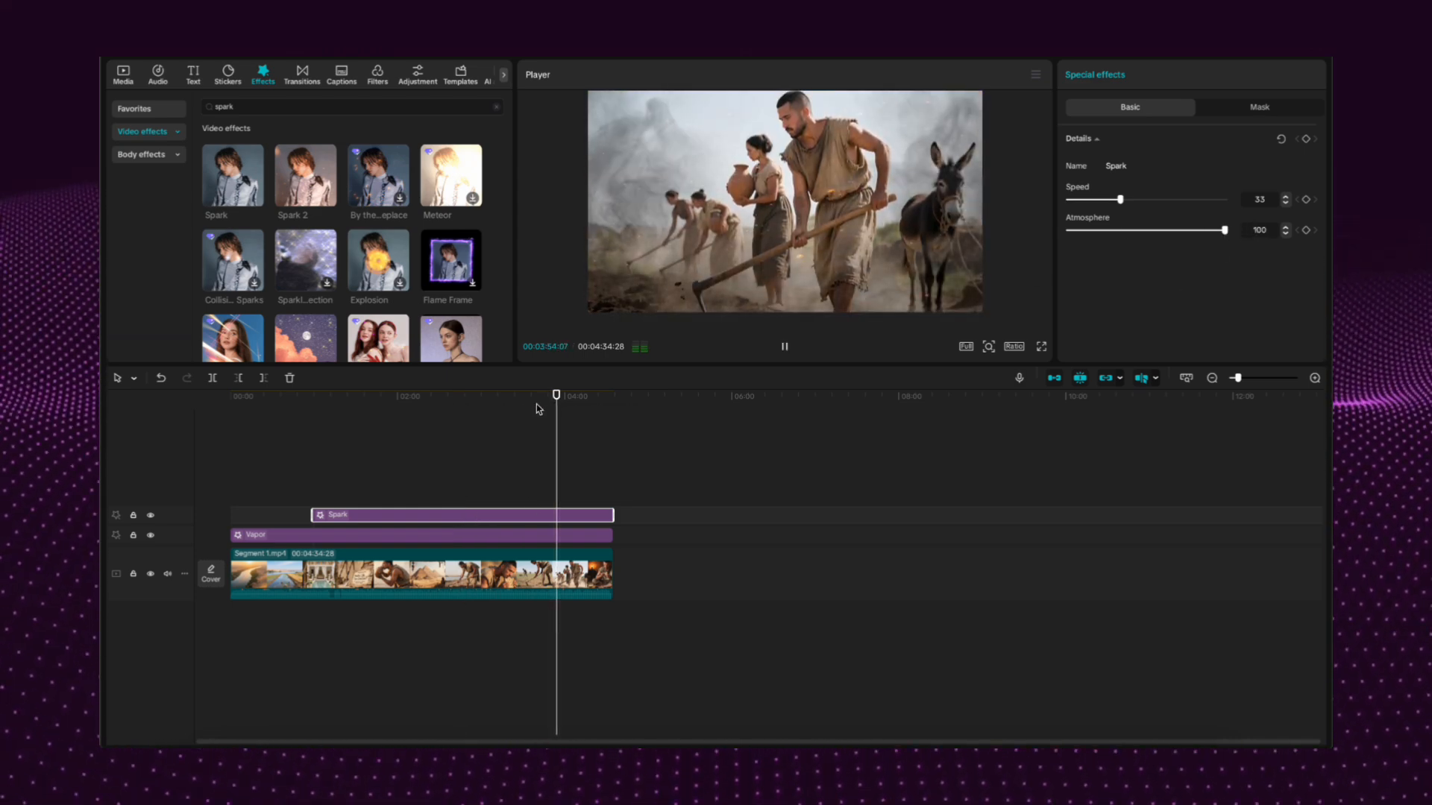
{"action": "left_click", "coordinate": [346, 399]}
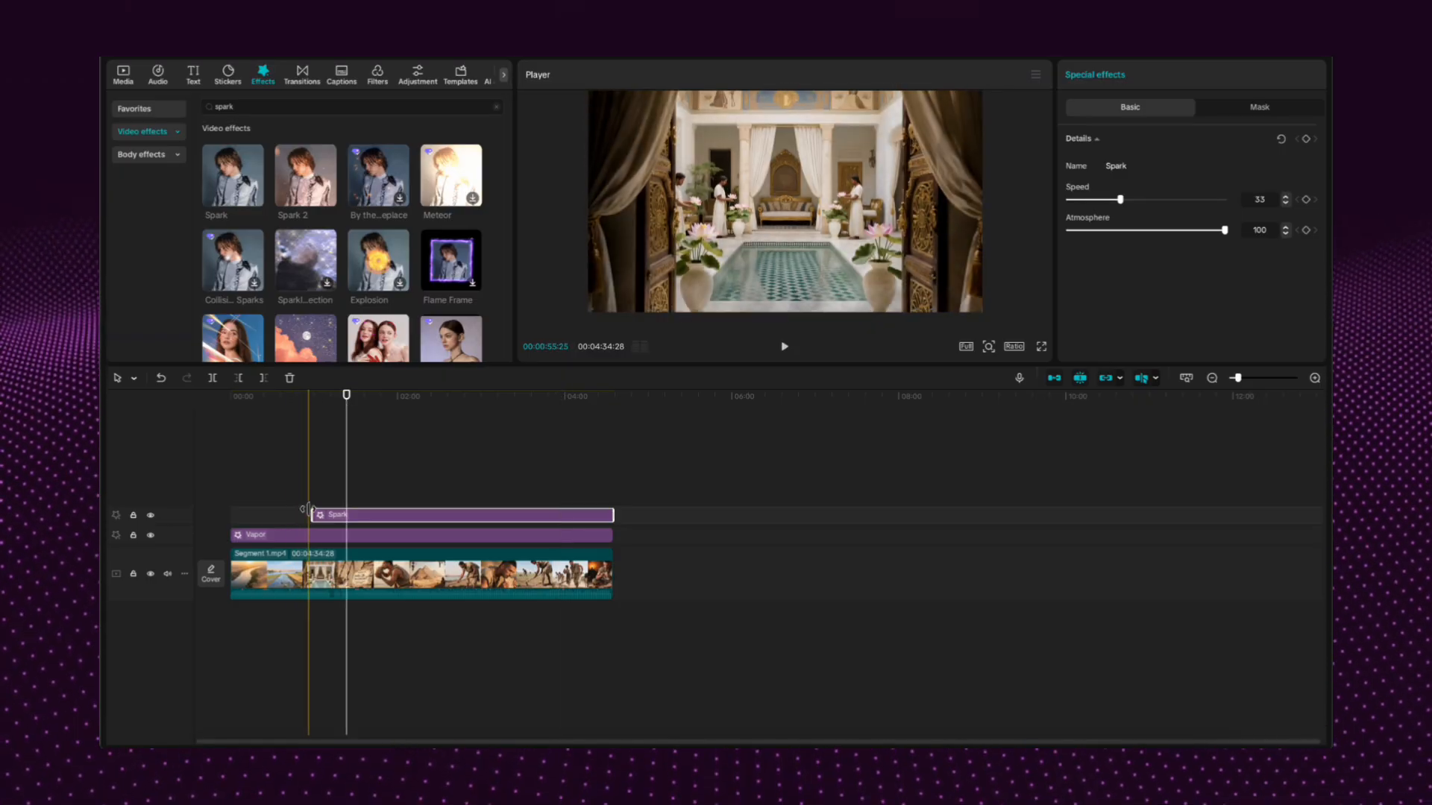
Extend the start of the Spark effect back to the beginning of the video and play a part of the opening minute
{"action": "left_click_drag", "start_coordinate": [312, 515], "coordinate": [230, 514]}
{"action": "left_click", "coordinate": [257, 401]}
{"action": "key", "text": "space"}
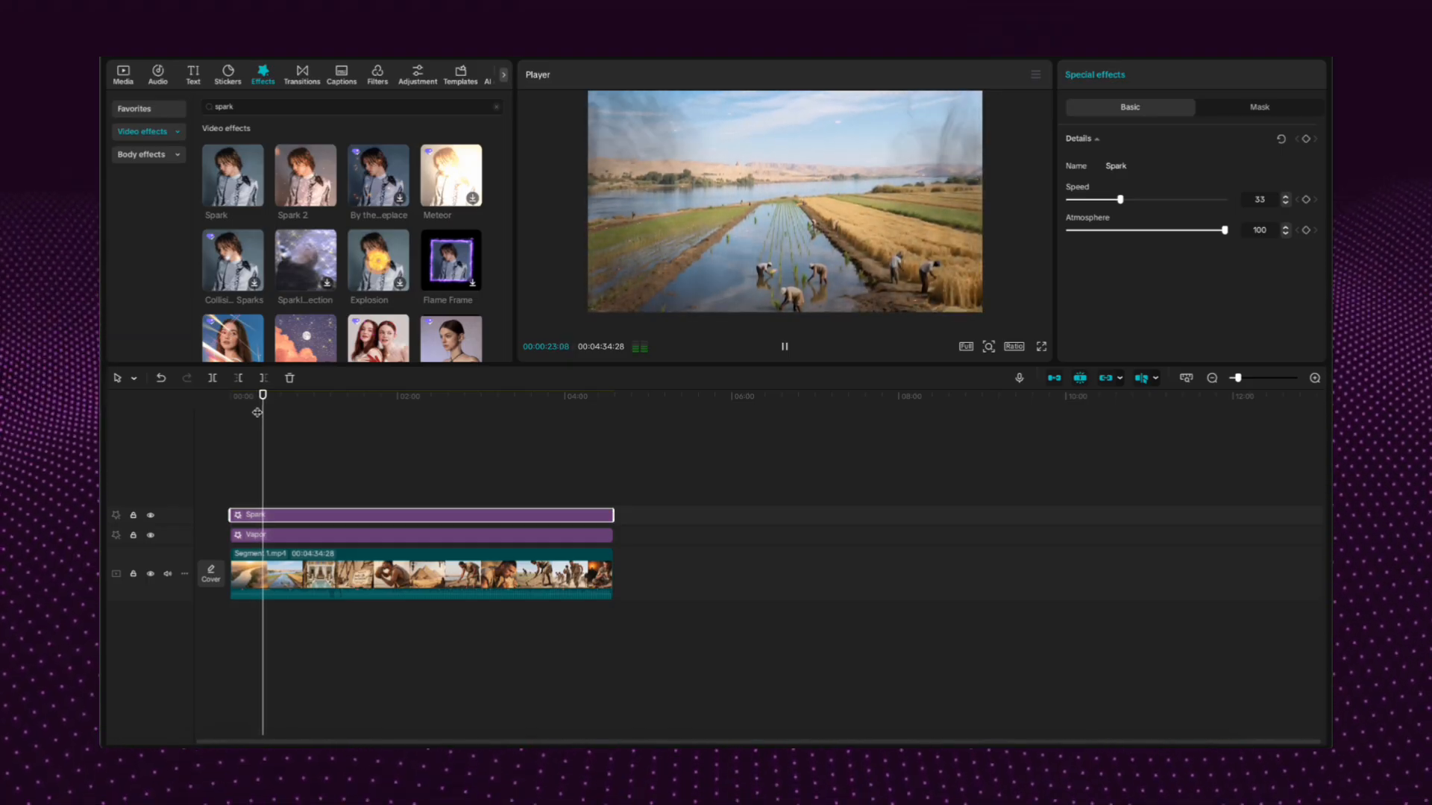
{"action": "key", "text": "space"}
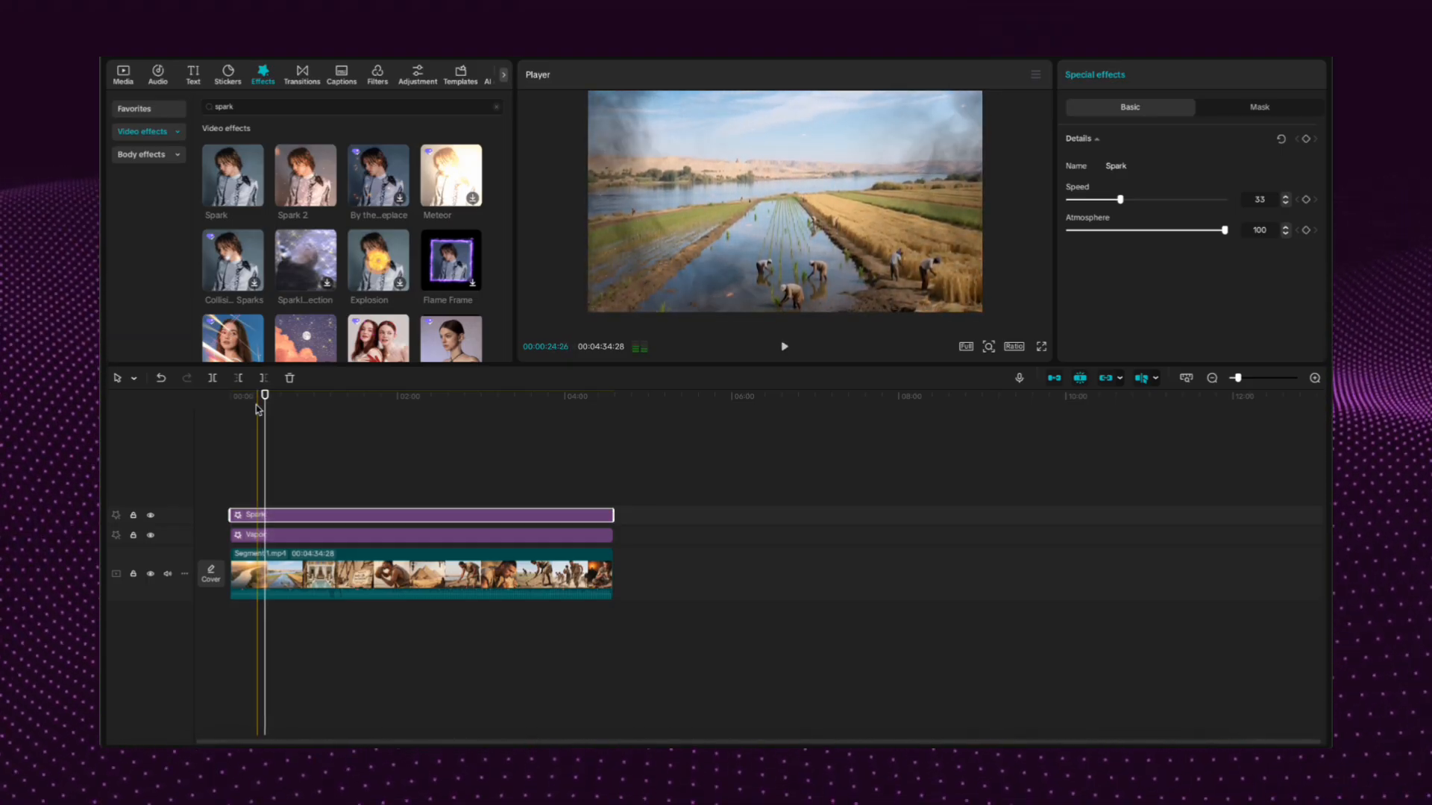
Open the audio library's sound effects and search for "burning"
{"action": "left_click", "coordinate": [158, 74]}
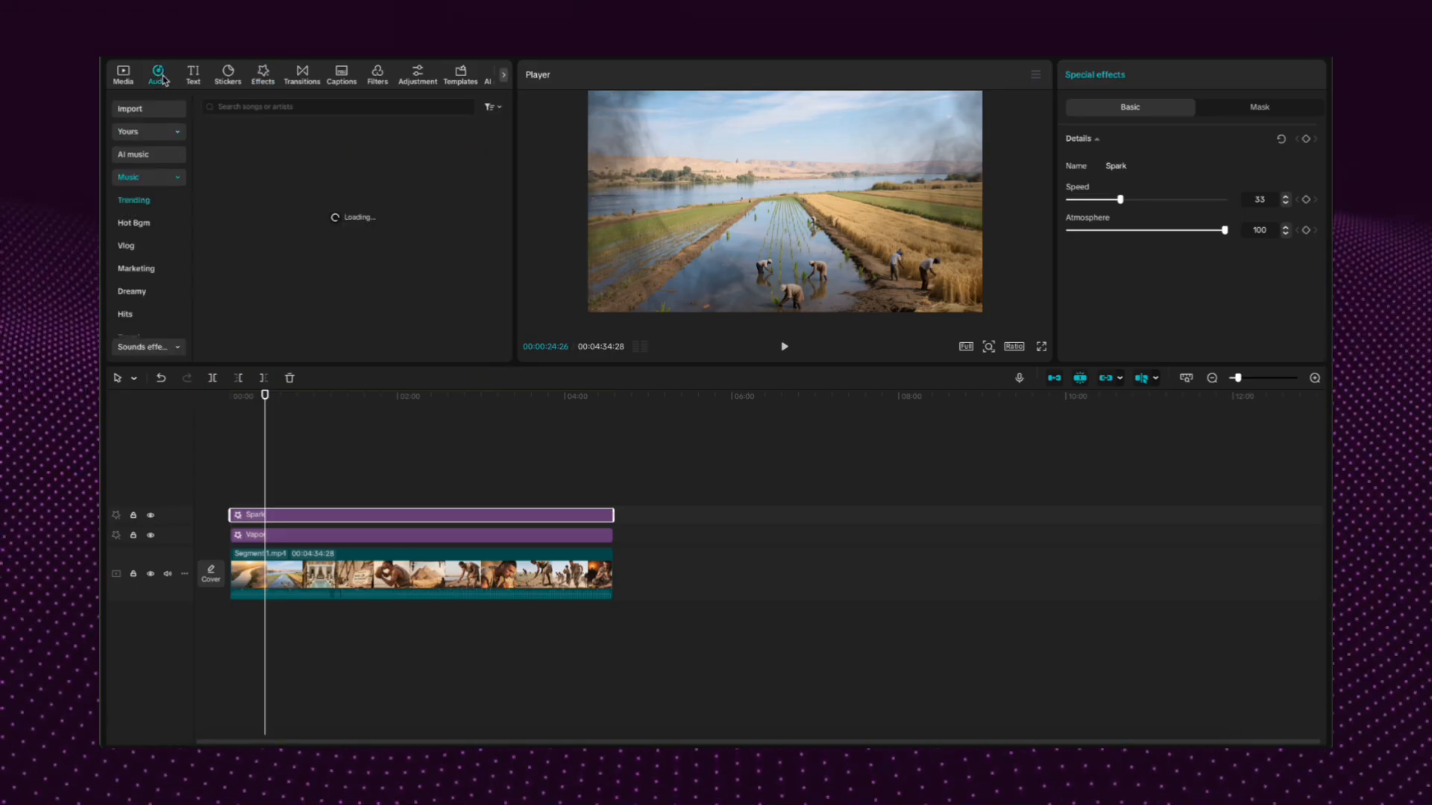
{"action": "scroll", "coordinate": [150, 246], "scroll_direction": "down", "scroll_amount": 5}
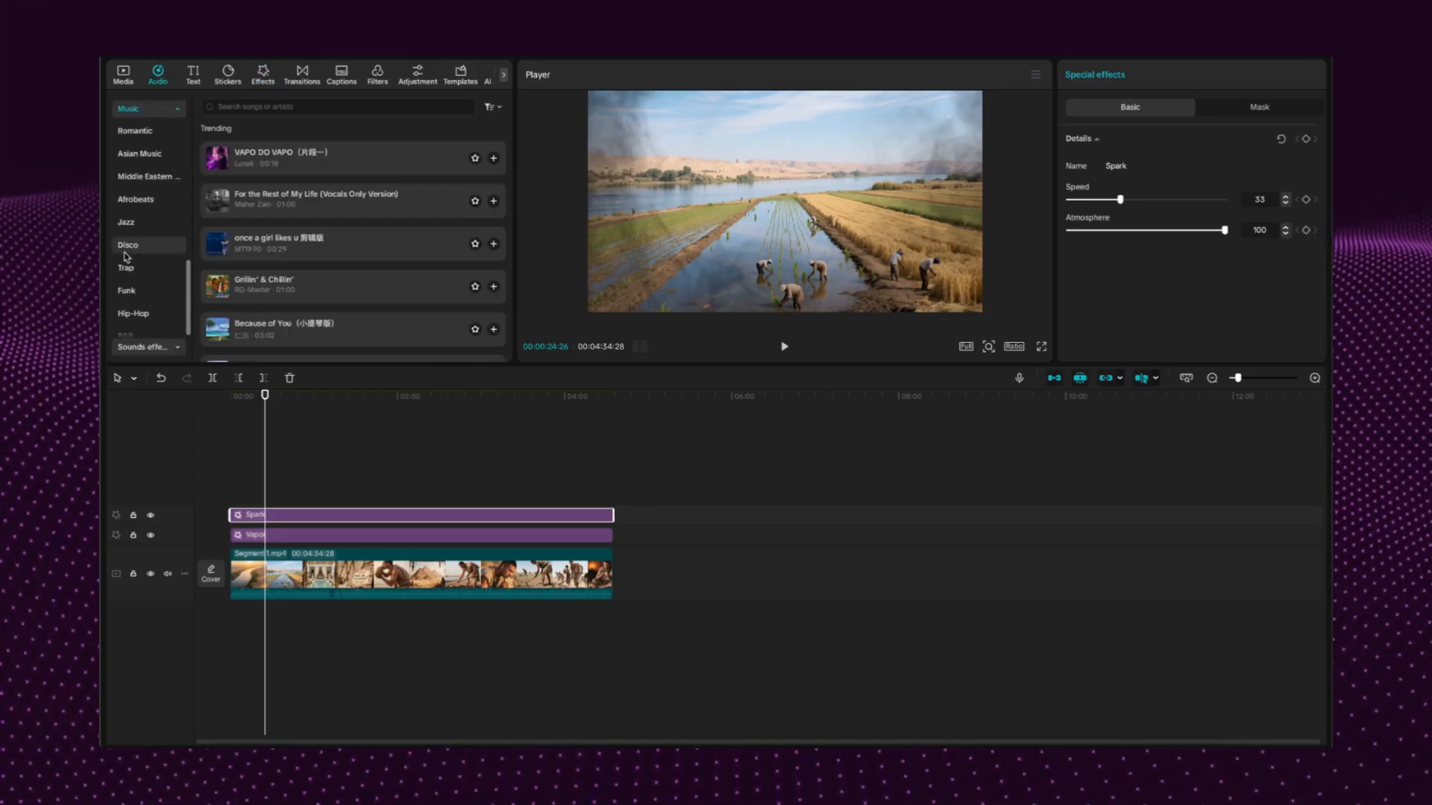
{"action": "left_click", "coordinate": [146, 319]}
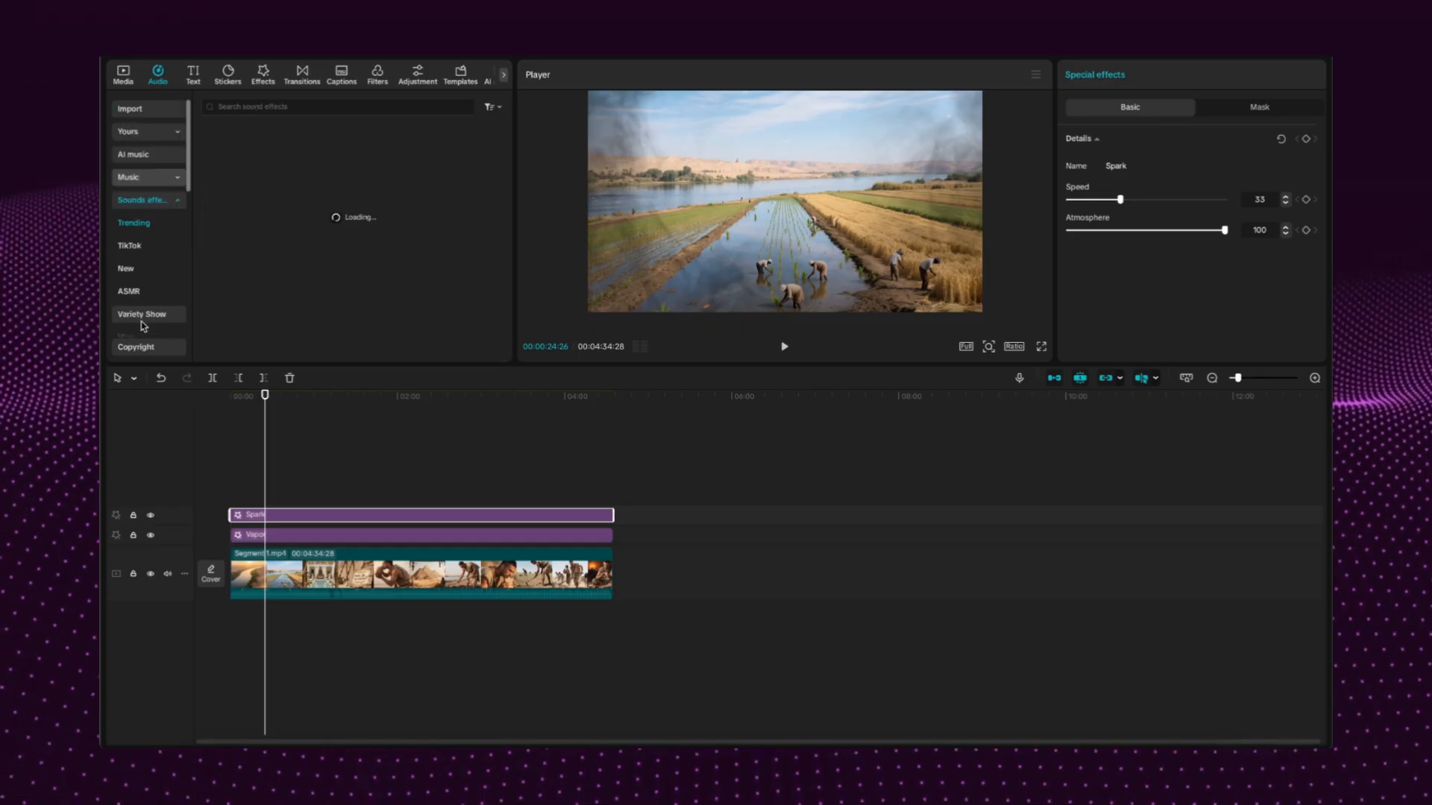
{"action": "left_click", "coordinate": [300, 109]}
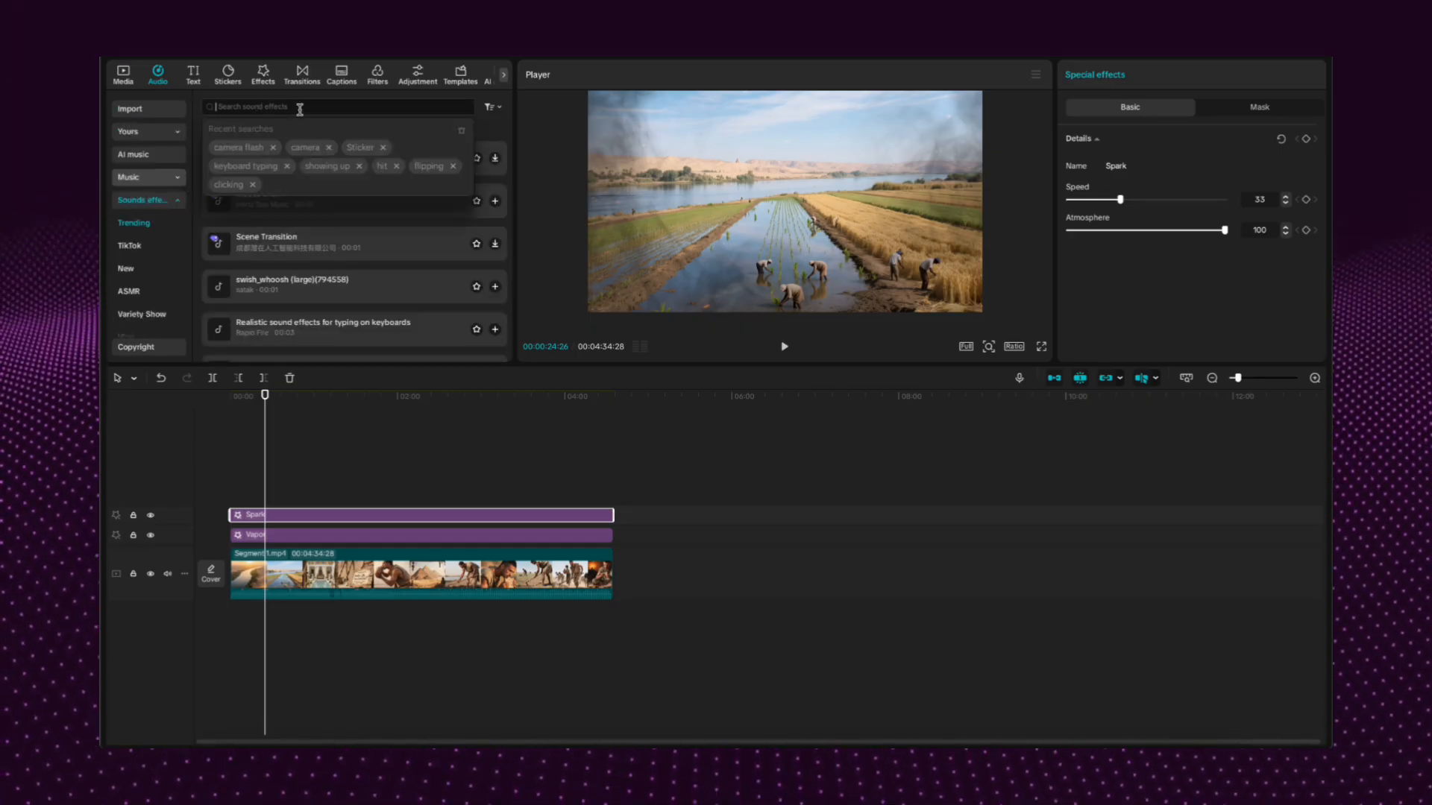
{"action": "type", "text": "burning"}
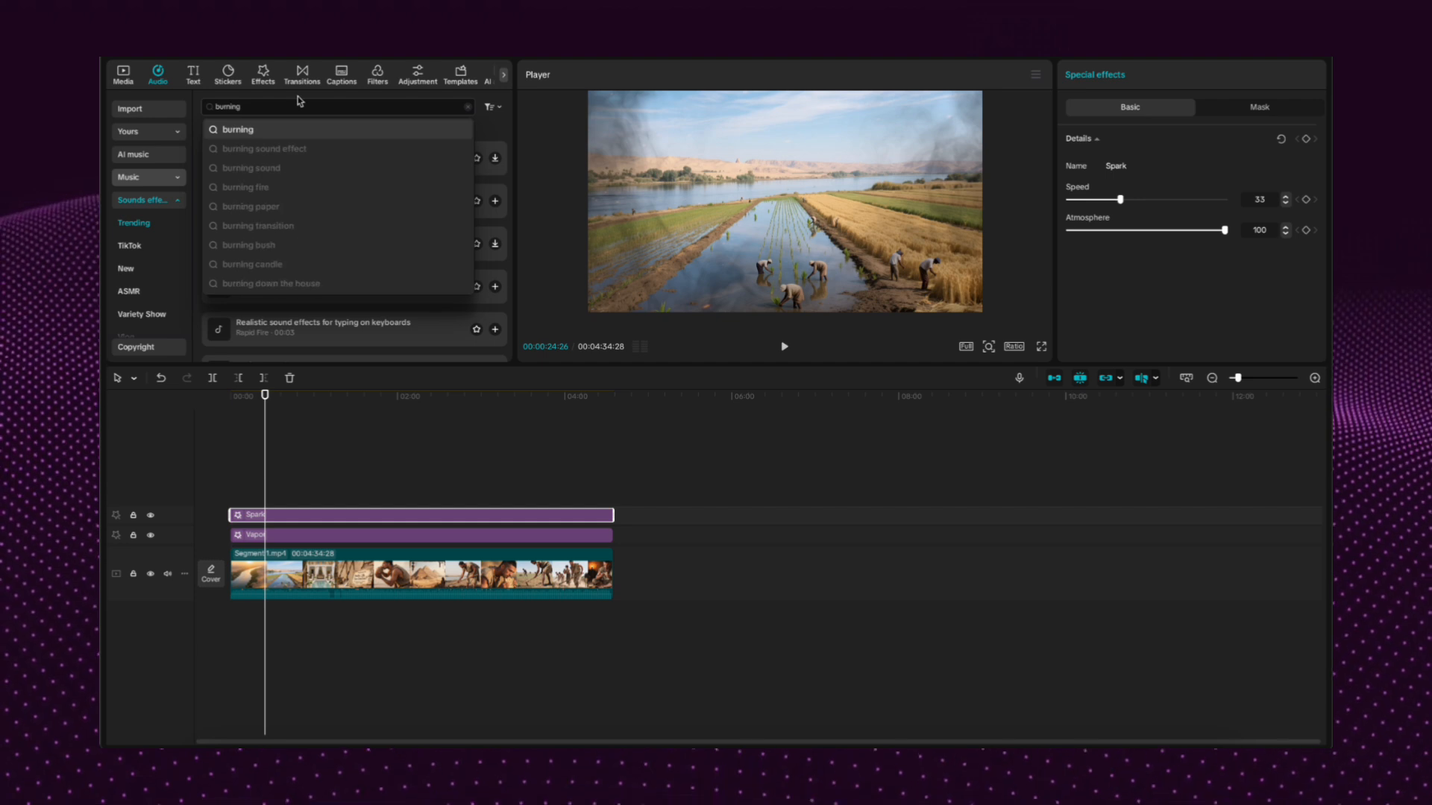
{"action": "key", "text": "Return"}
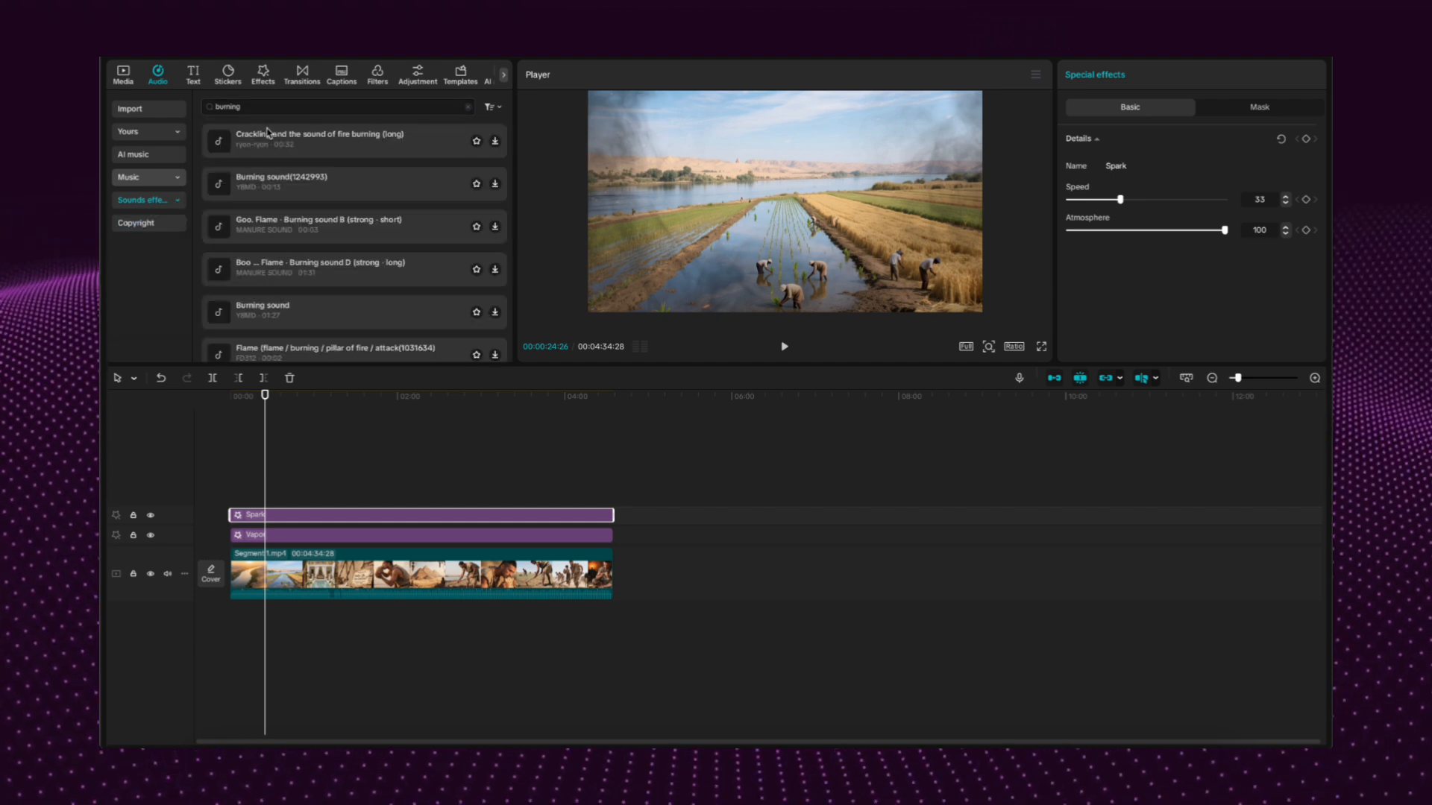
Listen to the sound effects Crackling and the sound of fire burning (long), Burning sound(1242993) and Burning sound
{"action": "left_click", "coordinate": [261, 144]}
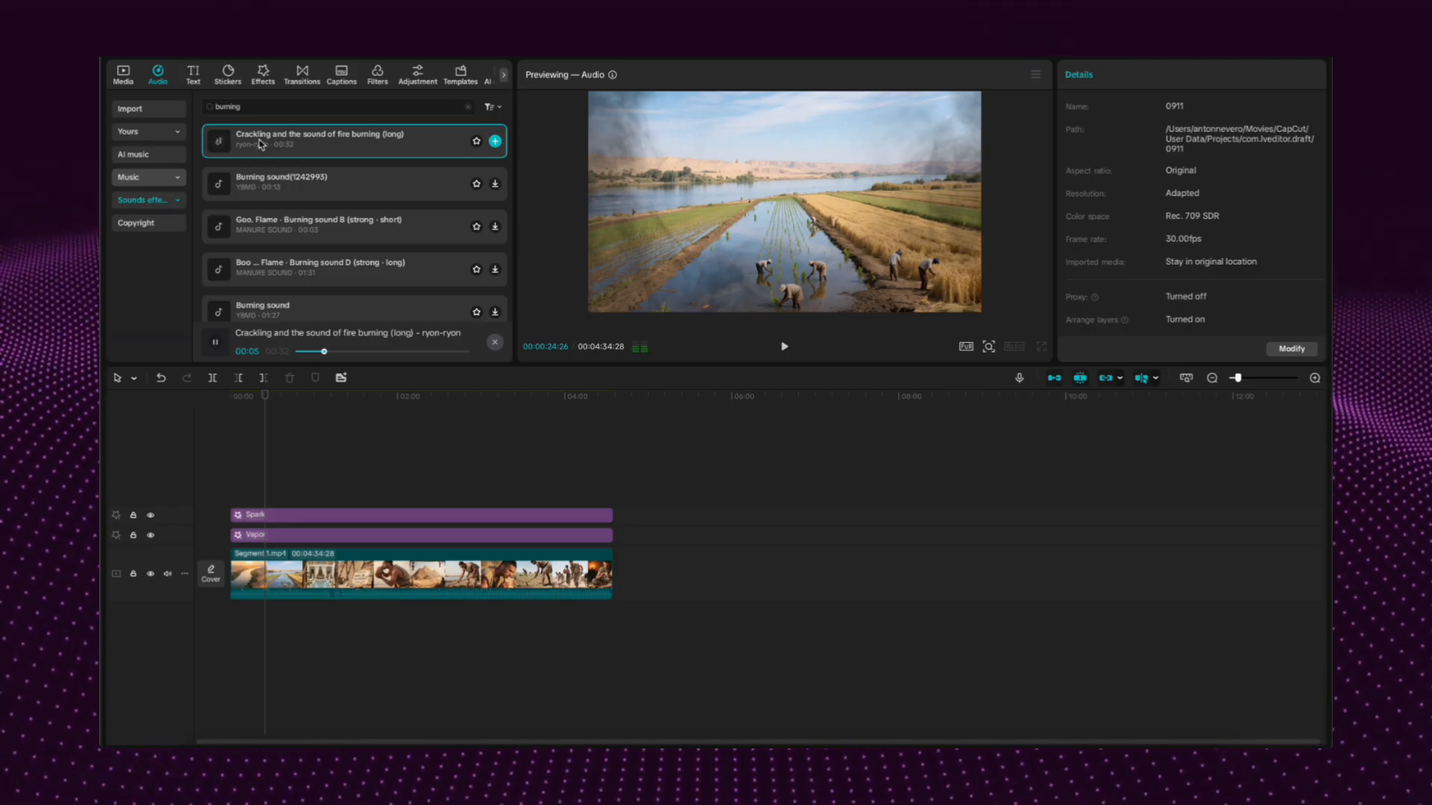
{"action": "left_click", "coordinate": [325, 188]}
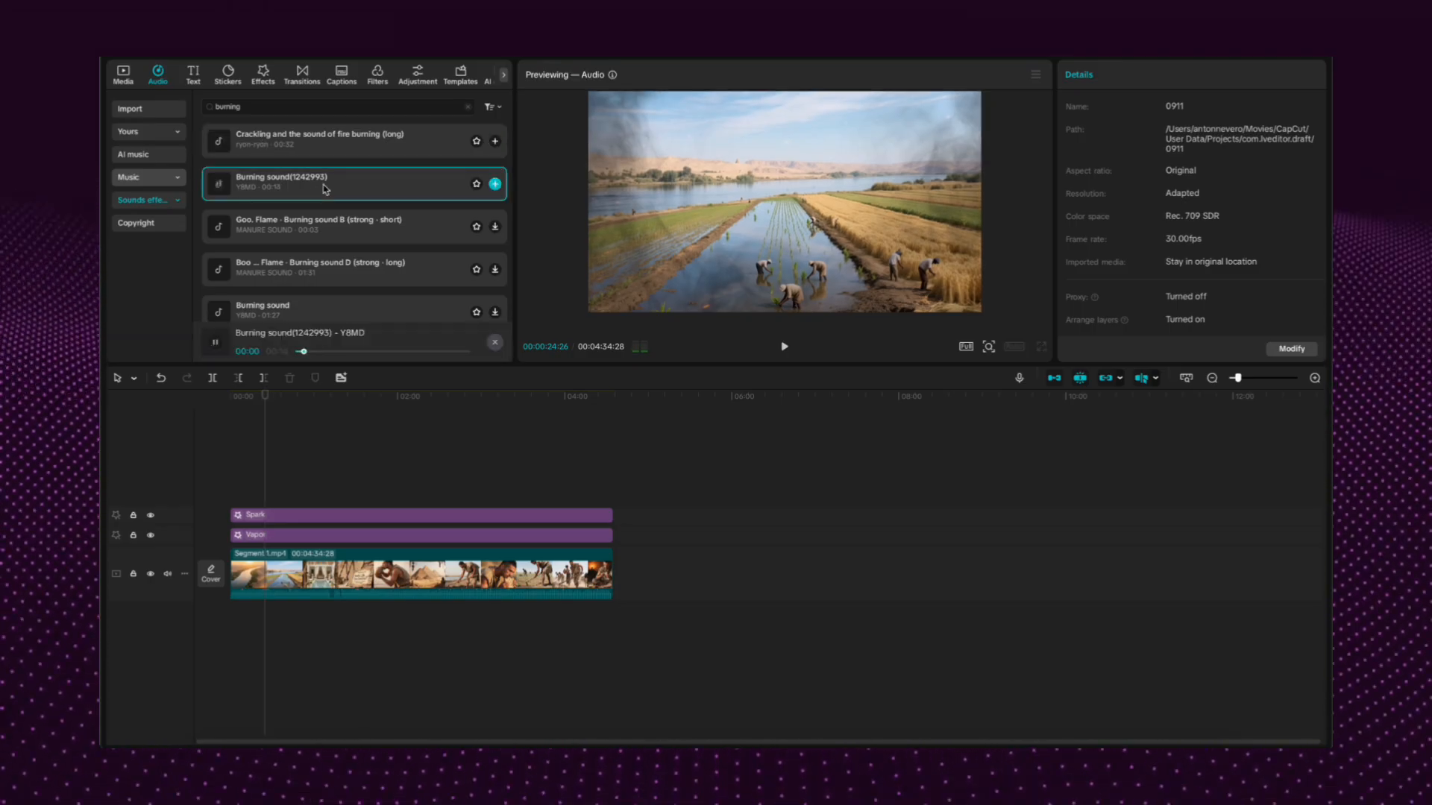
{"action": "left_click", "coordinate": [332, 309]}
{"action": "scroll", "coordinate": [348, 301], "scroll_direction": "down", "scroll_amount": 2}
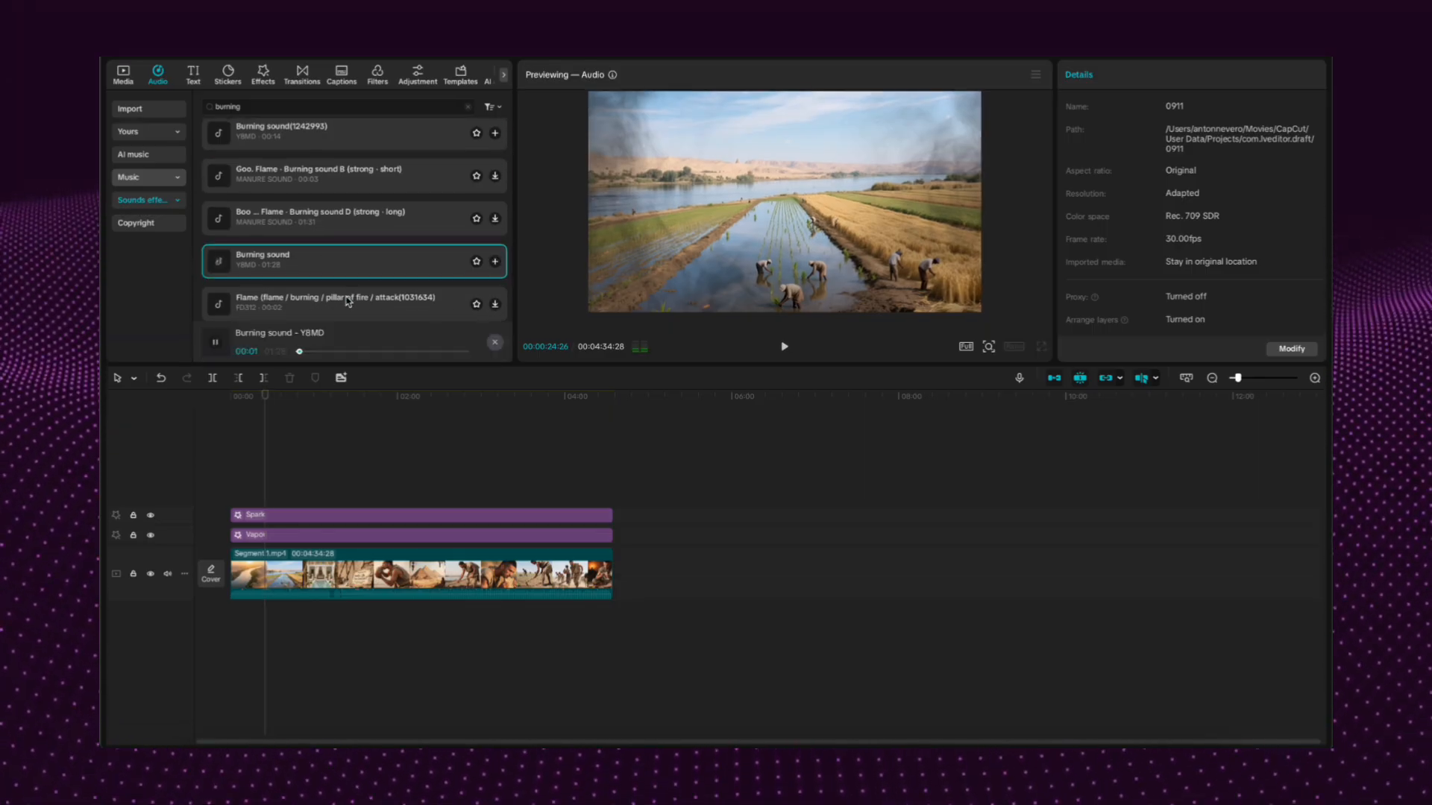
{"action": "left_click_drag", "start_coordinate": [344, 301], "coordinate": [393, 373]}
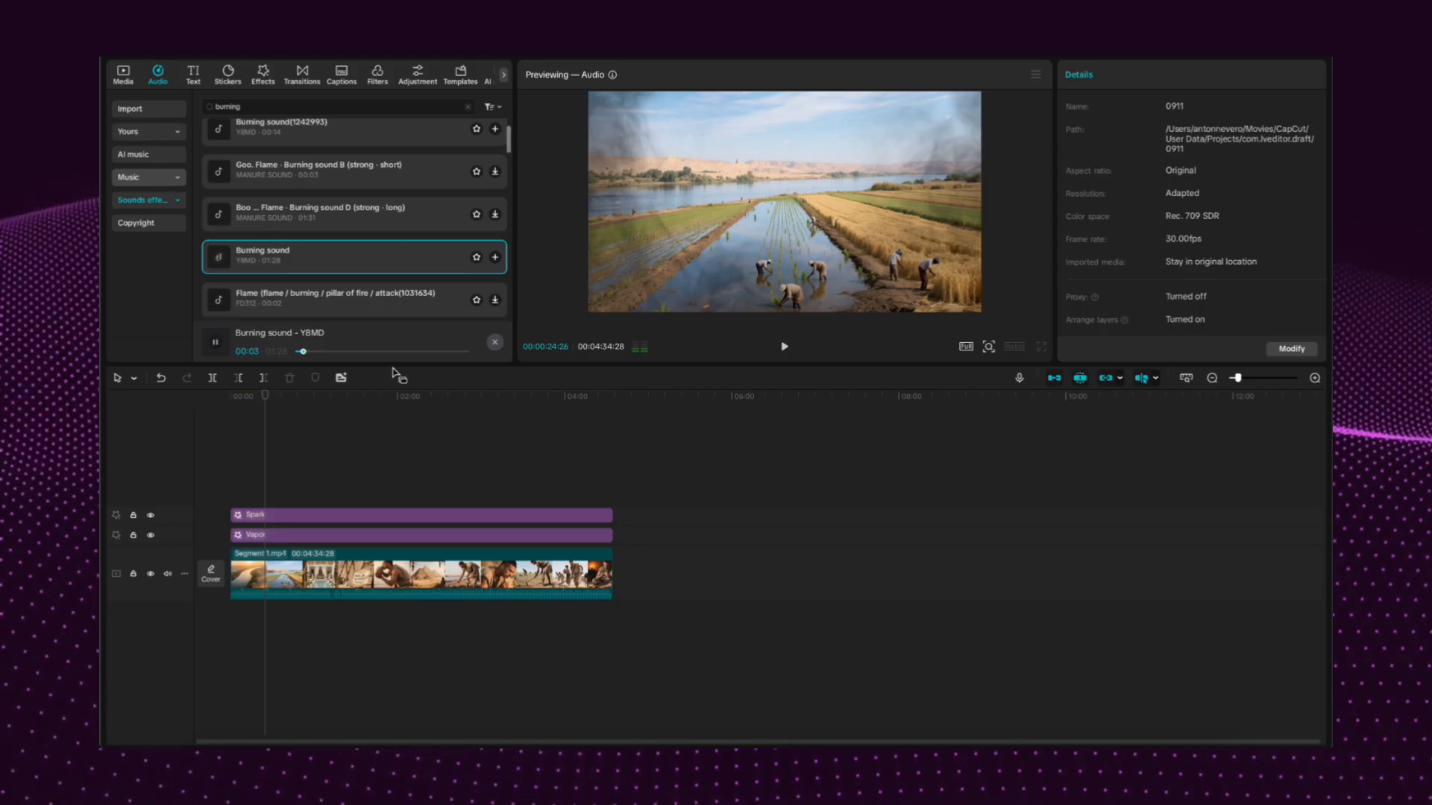
Add the Burning sound effect at the start of the timeline, lower its volume to -13.7 dB and play the mix
{"action": "left_click", "coordinate": [495, 258]}
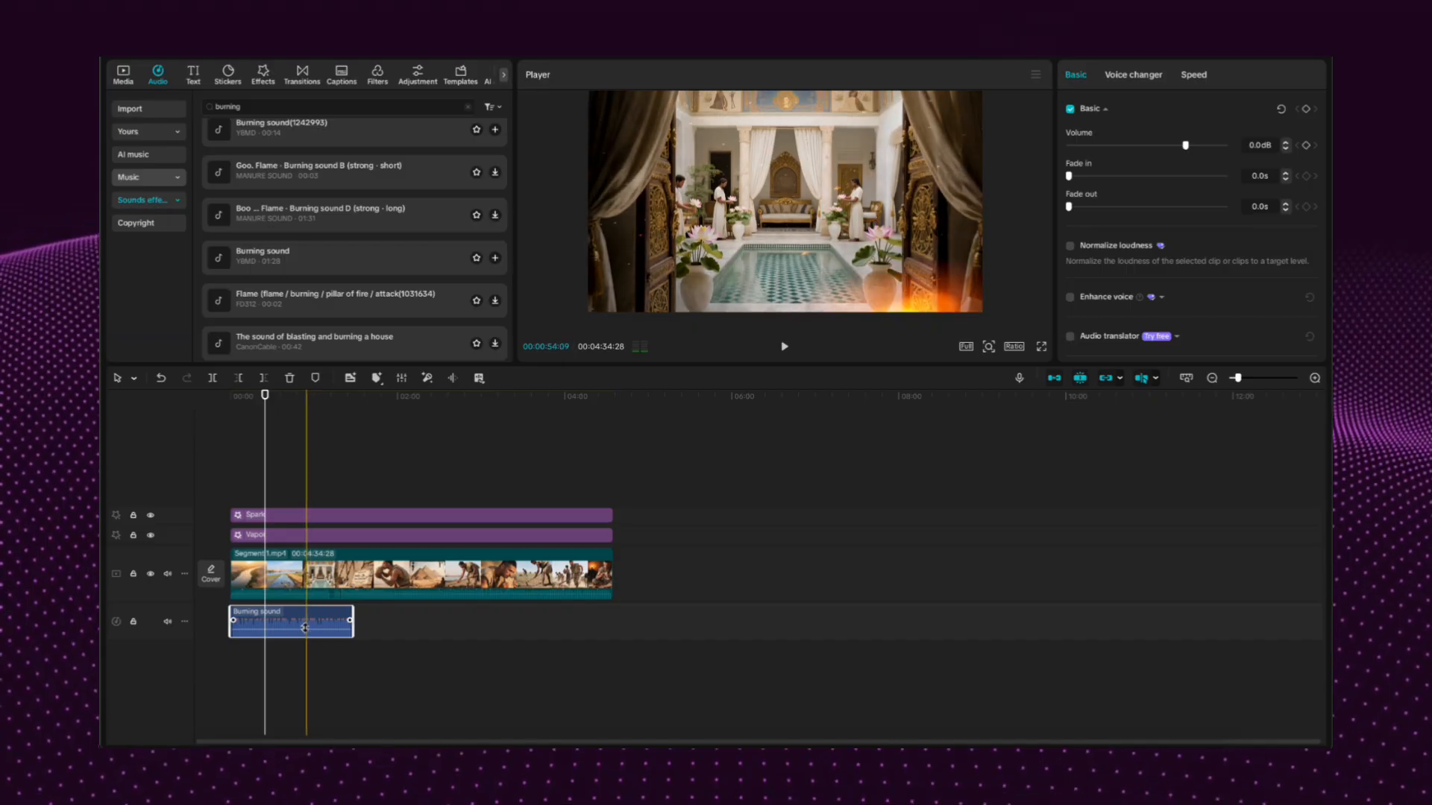
{"action": "left_click_drag", "start_coordinate": [302, 620], "coordinate": [305, 633]}
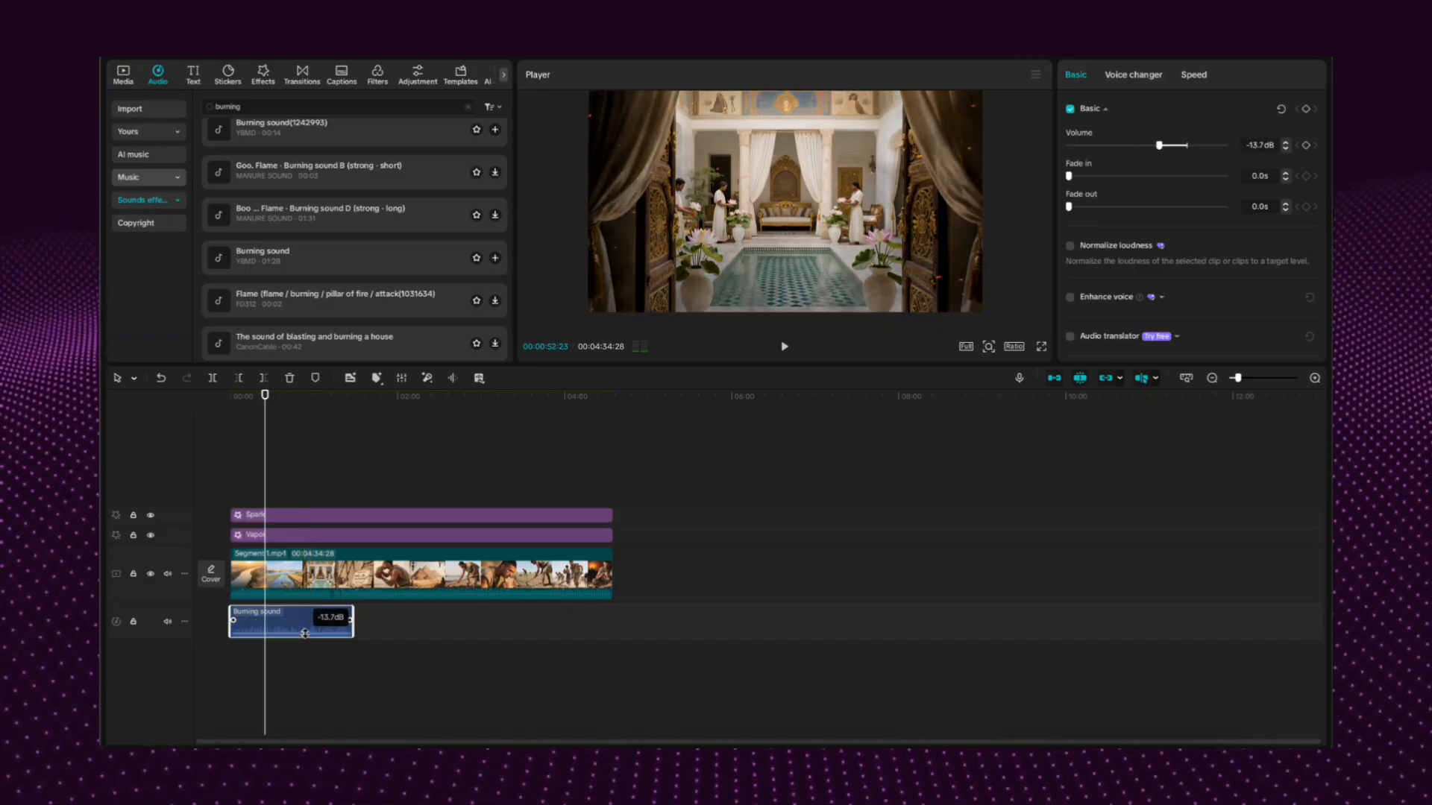
{"action": "key", "text": "space"}
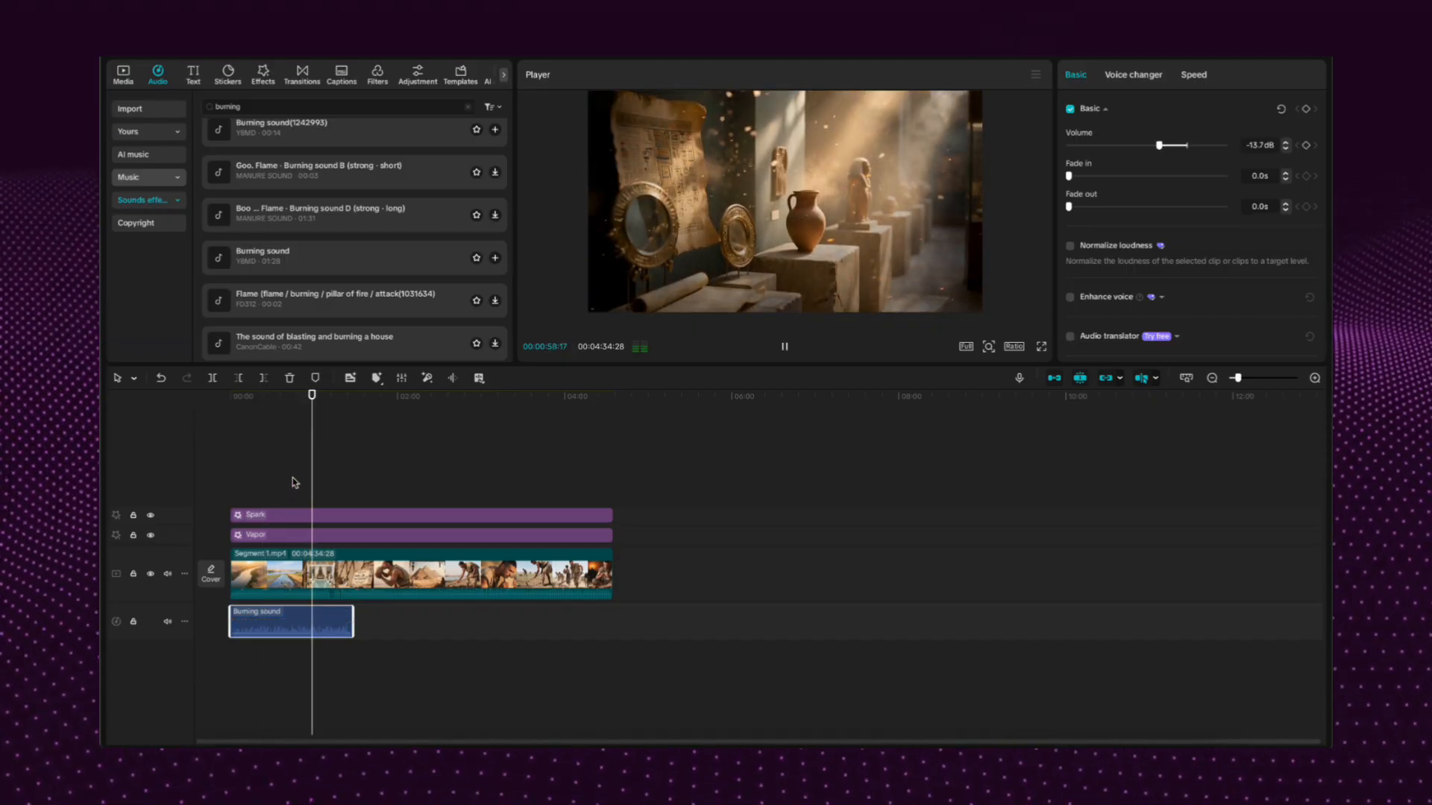
{"action": "key", "text": "space"}
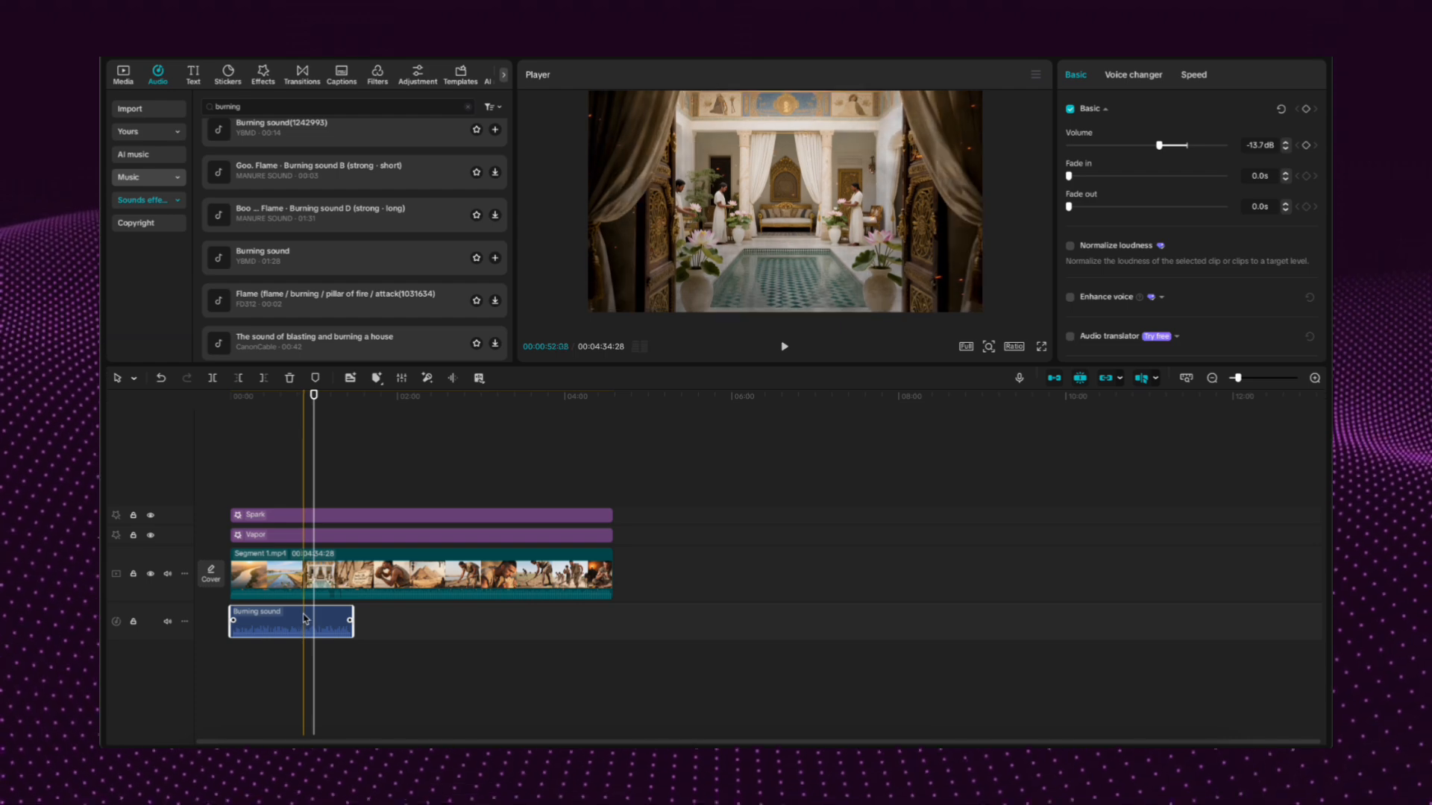
Duplicate the Burning sound clip until four copies run end to end past the end of the video
{"action": "key", "text": "ctrl+c"}
{"action": "key", "text": "ctrl+v"}
{"action": "mouse_move", "coordinate": [379, 653]}
{"action": "left_mouse_down"}
{"action": "mouse_move", "coordinate": [428, 618]}
{"action": "mouse_move", "coordinate": [273, 633]}
{"action": "left_mouse_up"}
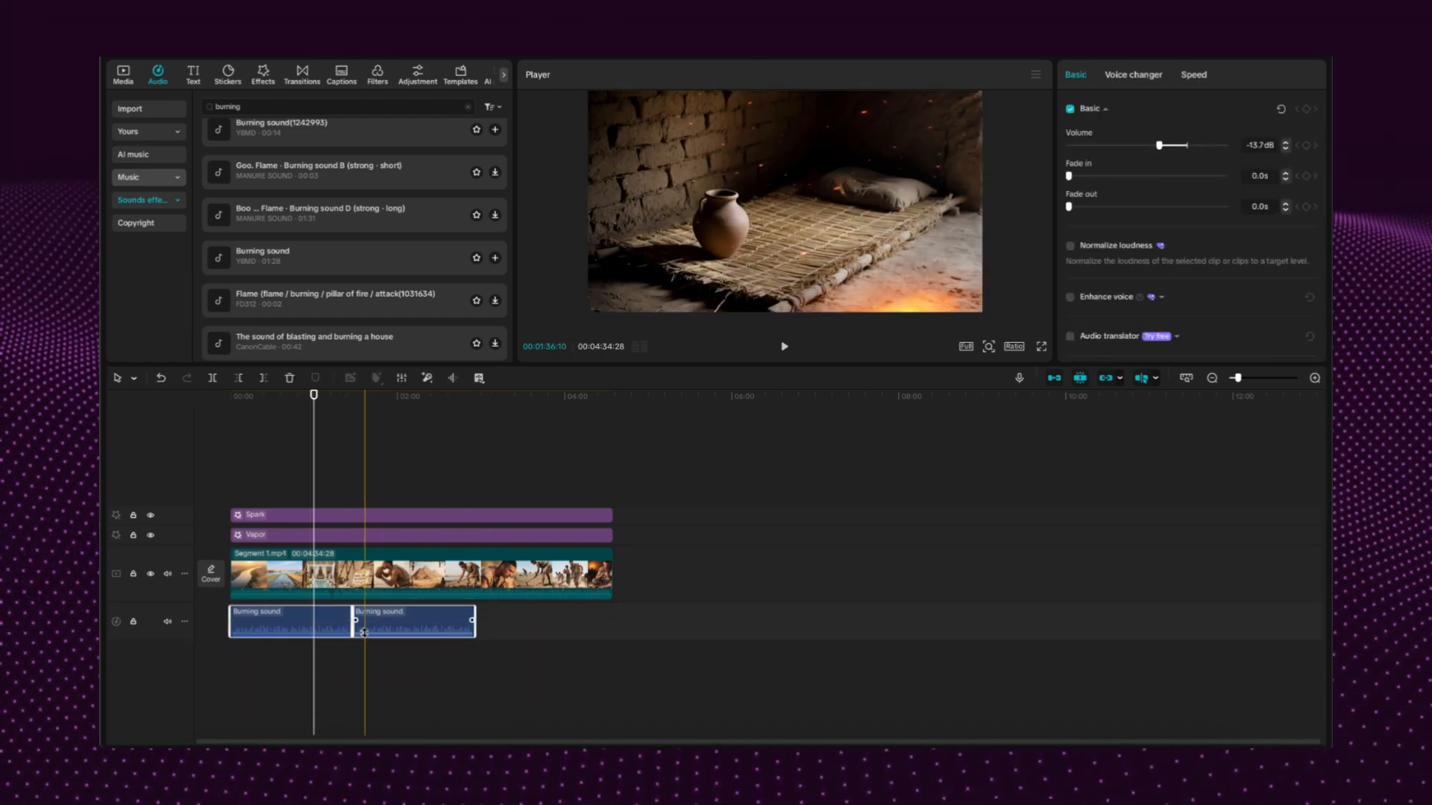
{"action": "key", "text": "ctrl+c"}
{"action": "key", "text": "ctrl+v"}
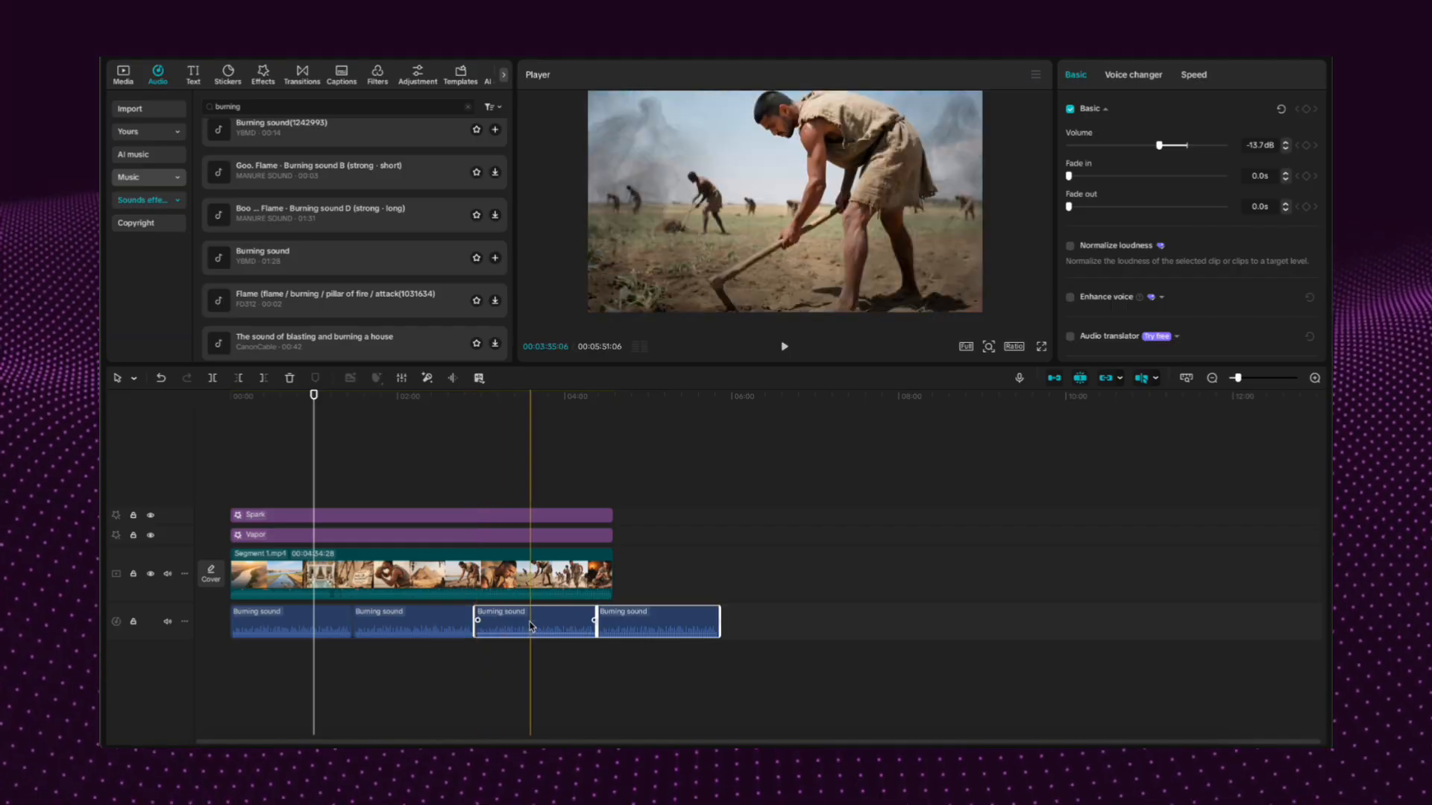
Trim the last Burning sound clip to the end of the video and play the result full screen from the start
{"action": "left_click_drag", "start_coordinate": [716, 610], "coordinate": [629, 620]}
{"action": "key", "text": "ctrl+z"}
{"action": "left_click", "coordinate": [675, 623]}
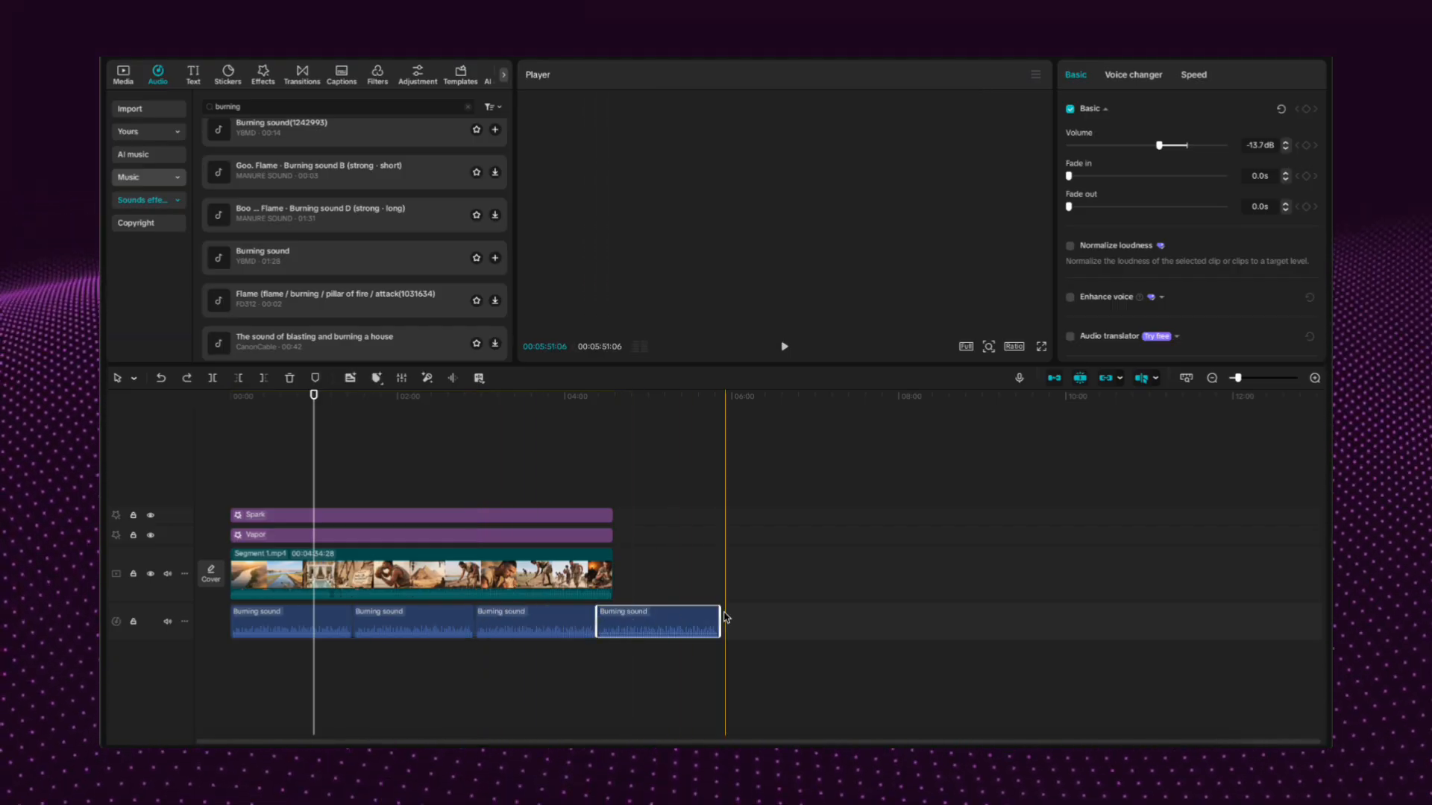
{"action": "left_click_drag", "start_coordinate": [718, 619], "coordinate": [613, 618]}
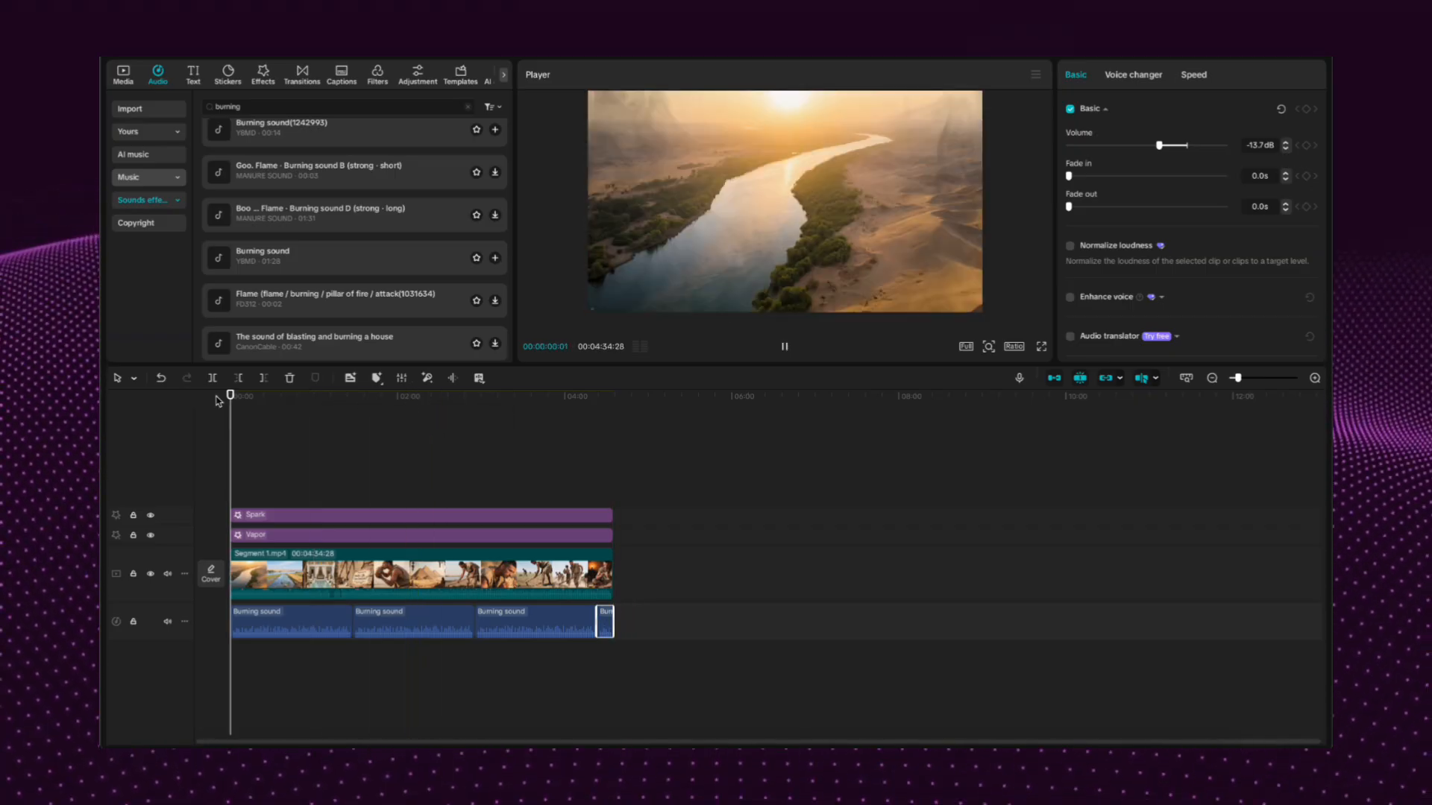
{"action": "left_click", "coordinate": [1040, 346]}
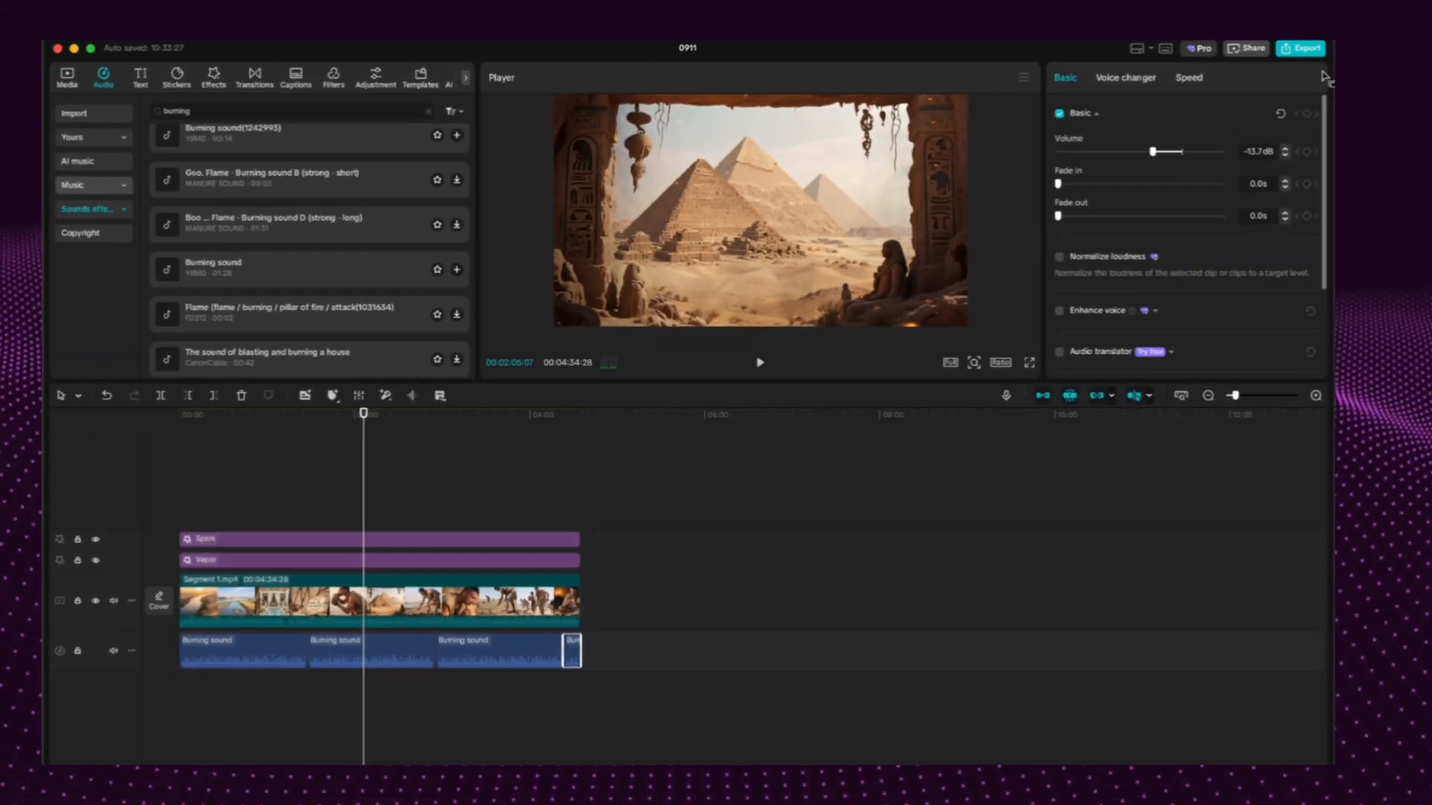
Set up the video export with the name story 1 and a resolution of 1080P
{"action": "left_click", "coordinate": [1300, 49]}
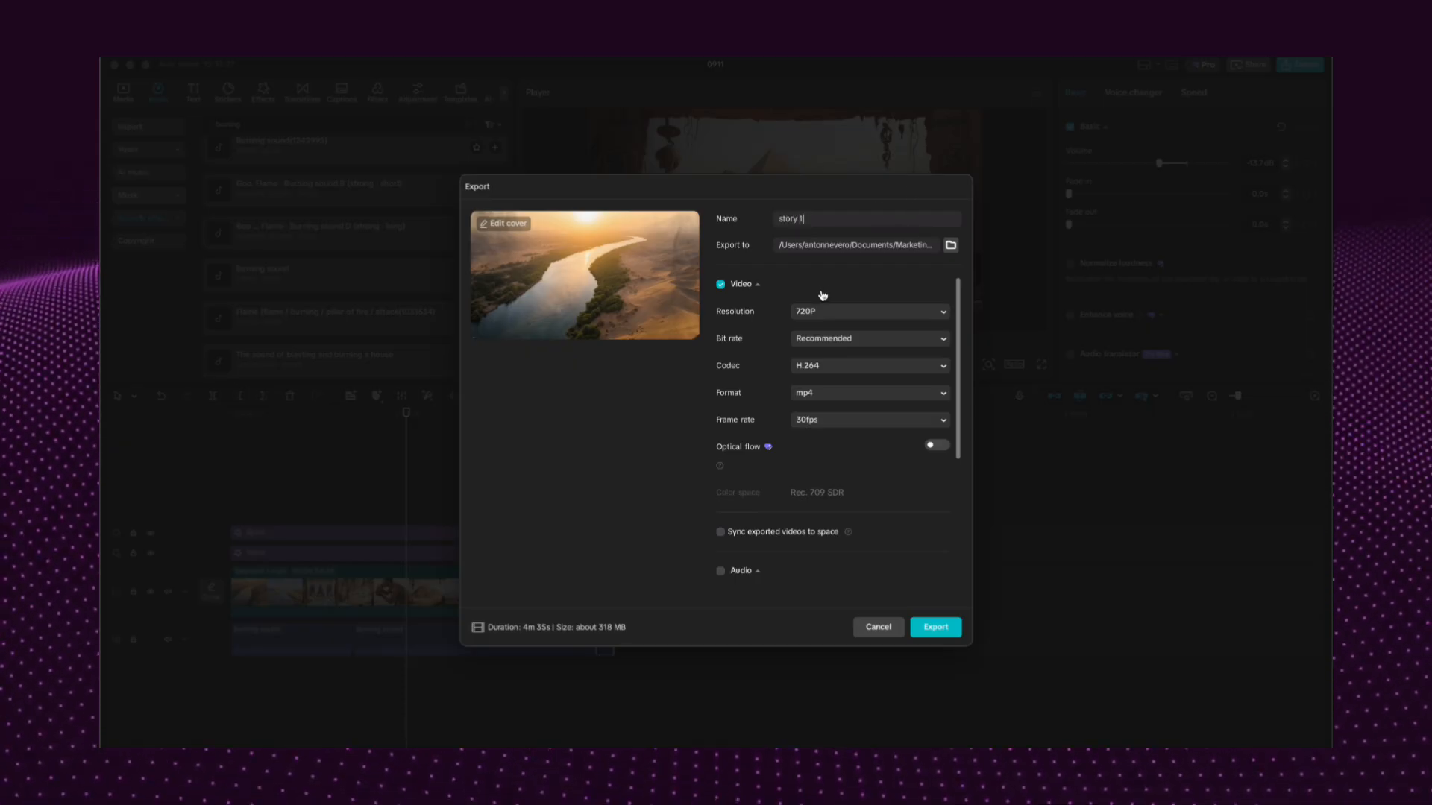
{"action": "left_click", "coordinate": [838, 319]}
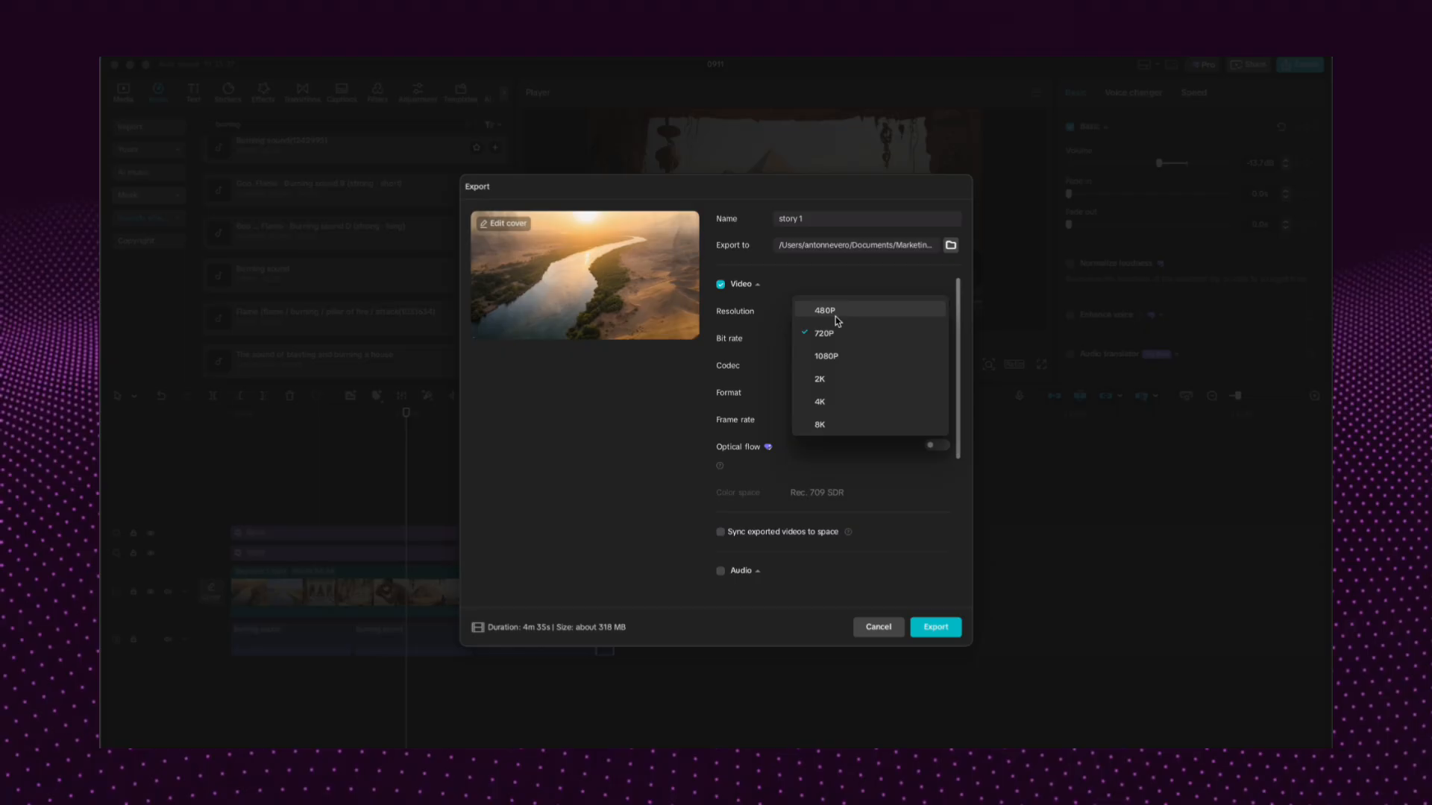
{"action": "left_click", "coordinate": [835, 361]}
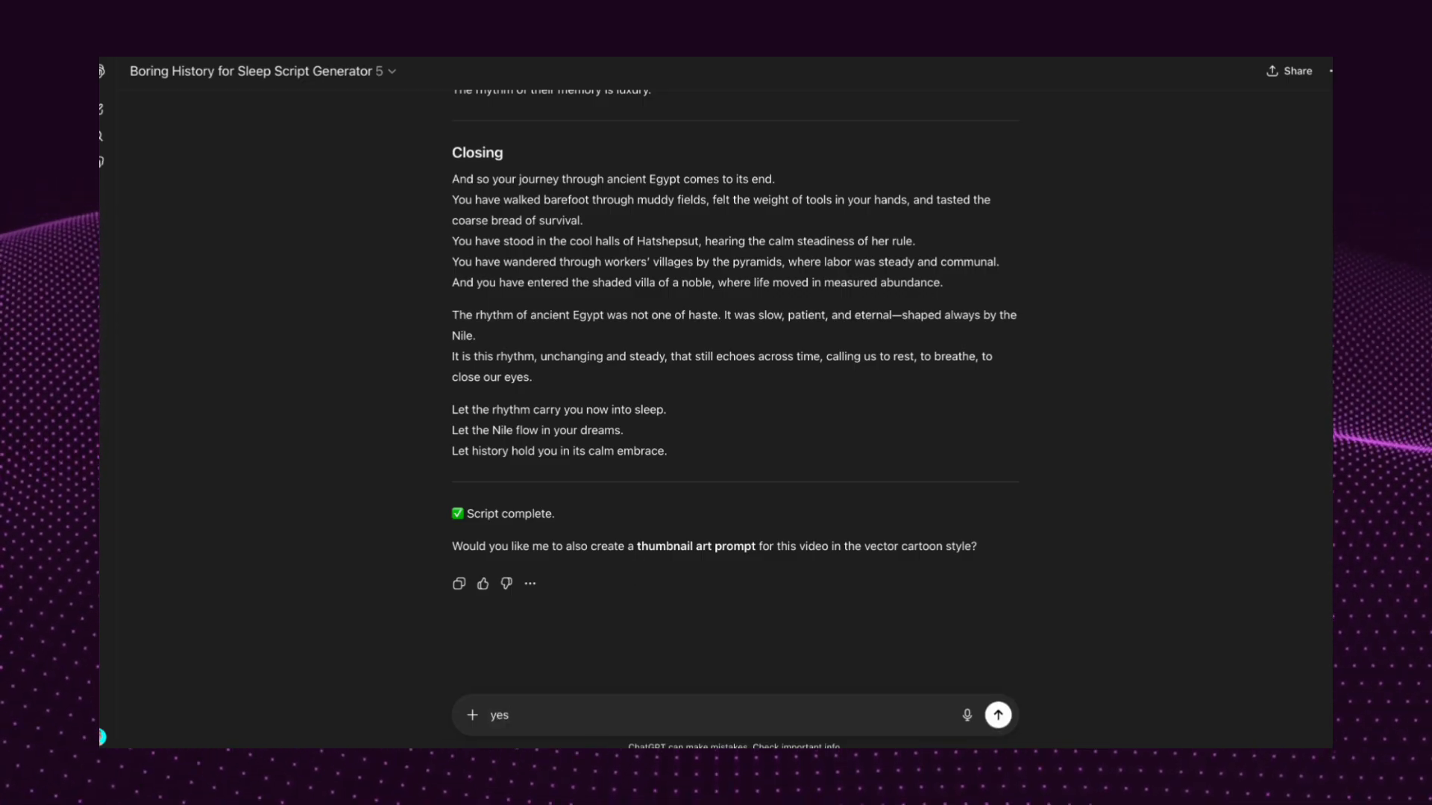
In ChatGPT, accept the offered thumbnail art prompt with "yes" and request multiple thumbnail variations with "yes, do it"
{"action": "key", "text": "Return"}
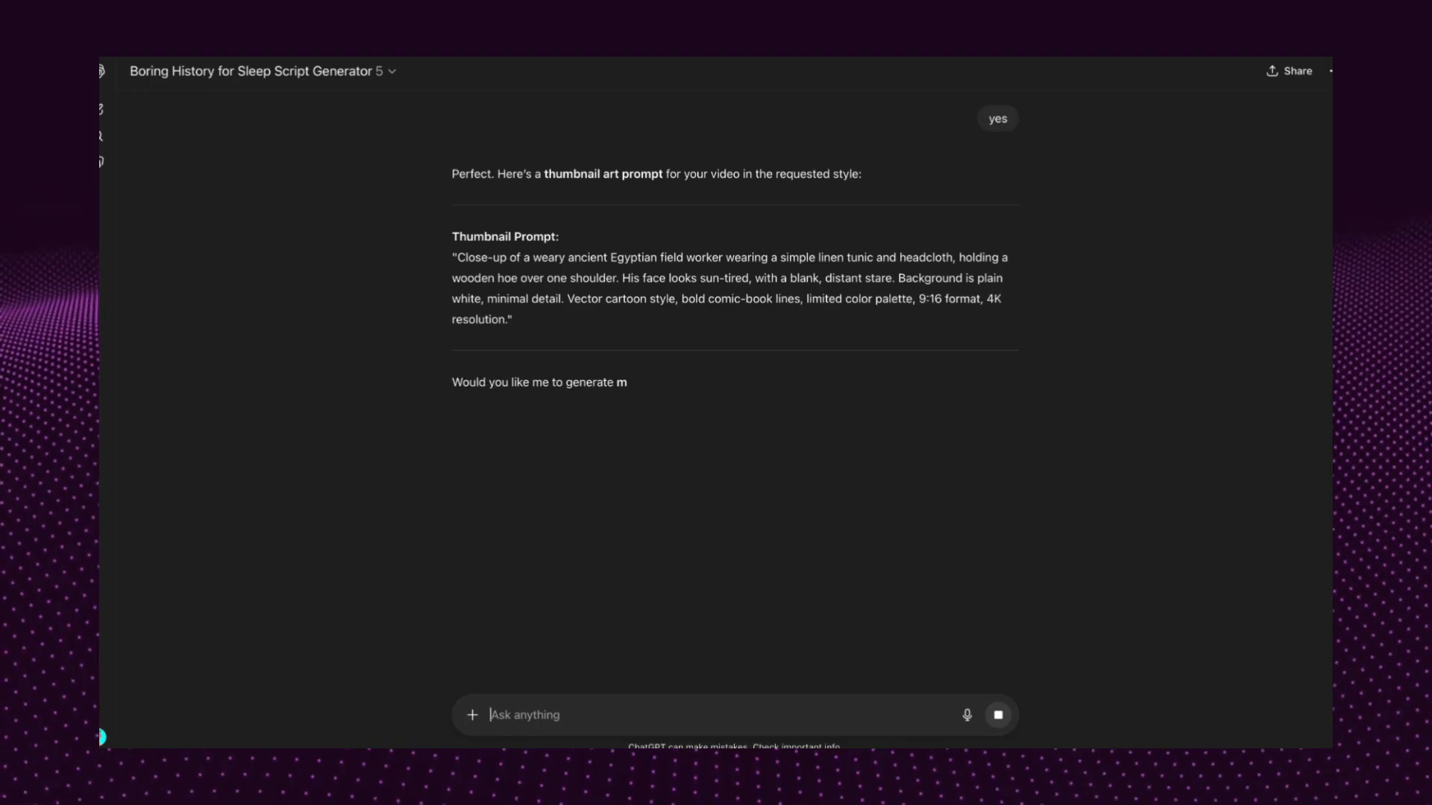
{"action": "left_click", "coordinate": [473, 715]}
{"action": "left_click", "coordinate": [522, 715]}
{"action": "type", "text": "yes, do it"}
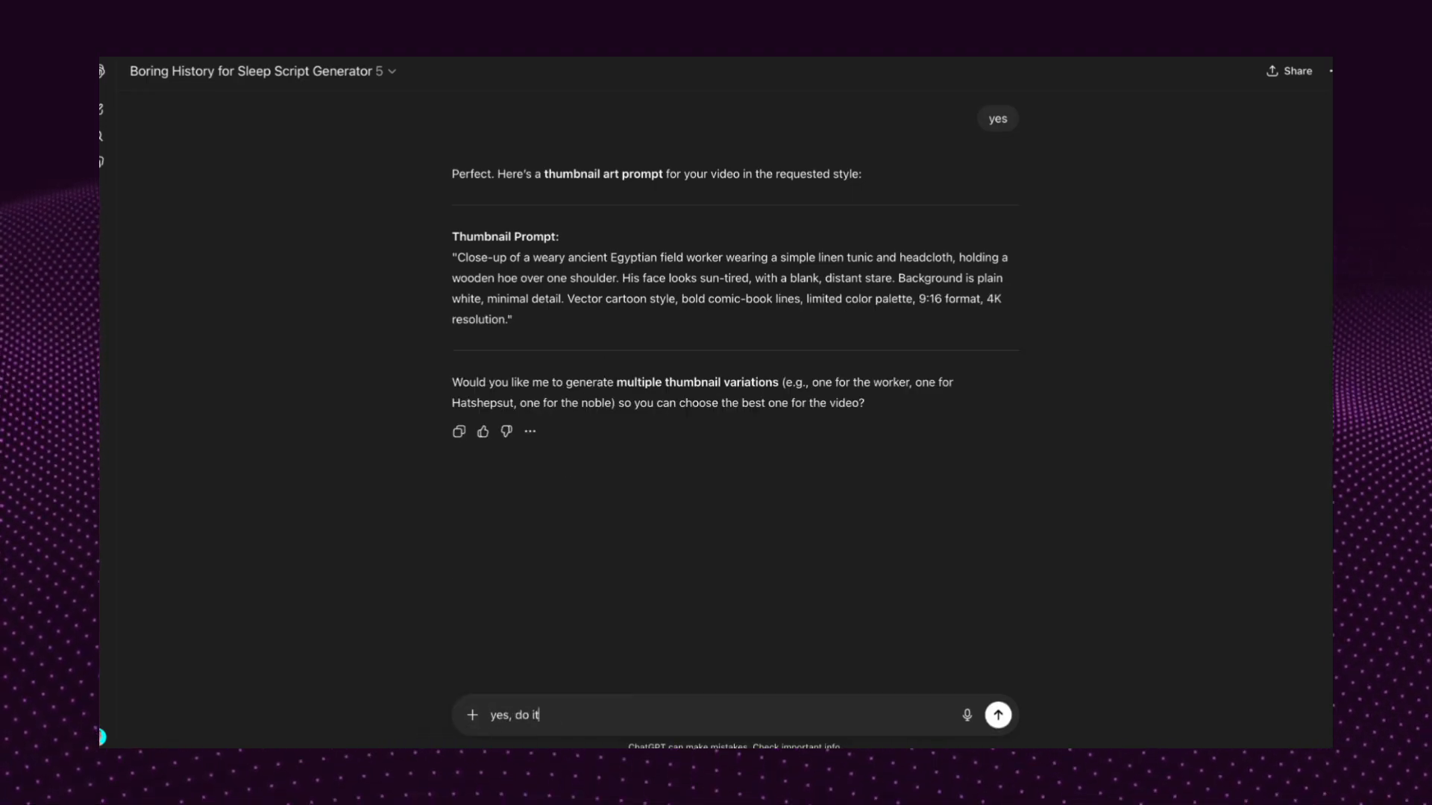
{"action": "key", "text": "Return"}
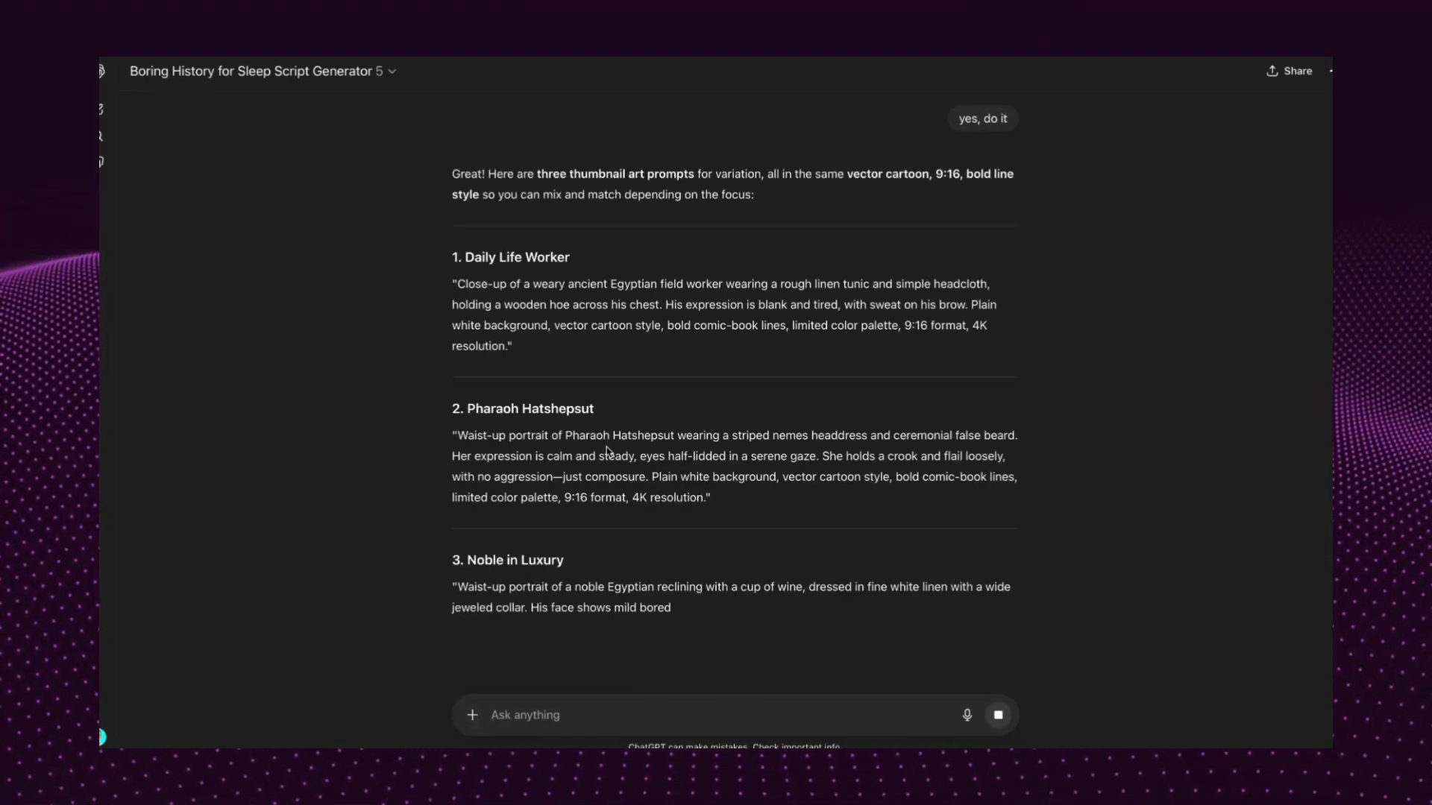
Send the Daily Life Worker prompt preceded by "make a thumbnail for a youtube" to generate the image
{"action": "scroll", "coordinate": [607, 450], "scroll_direction": "down", "scroll_amount": 3}
{"action": "scroll", "coordinate": [607, 448], "scroll_direction": "up", "scroll_amount": 2}
{"action": "left_click_drag", "start_coordinate": [457, 254], "coordinate": [507, 316]}
{"action": "type", "text": "make a thumbnail for"}
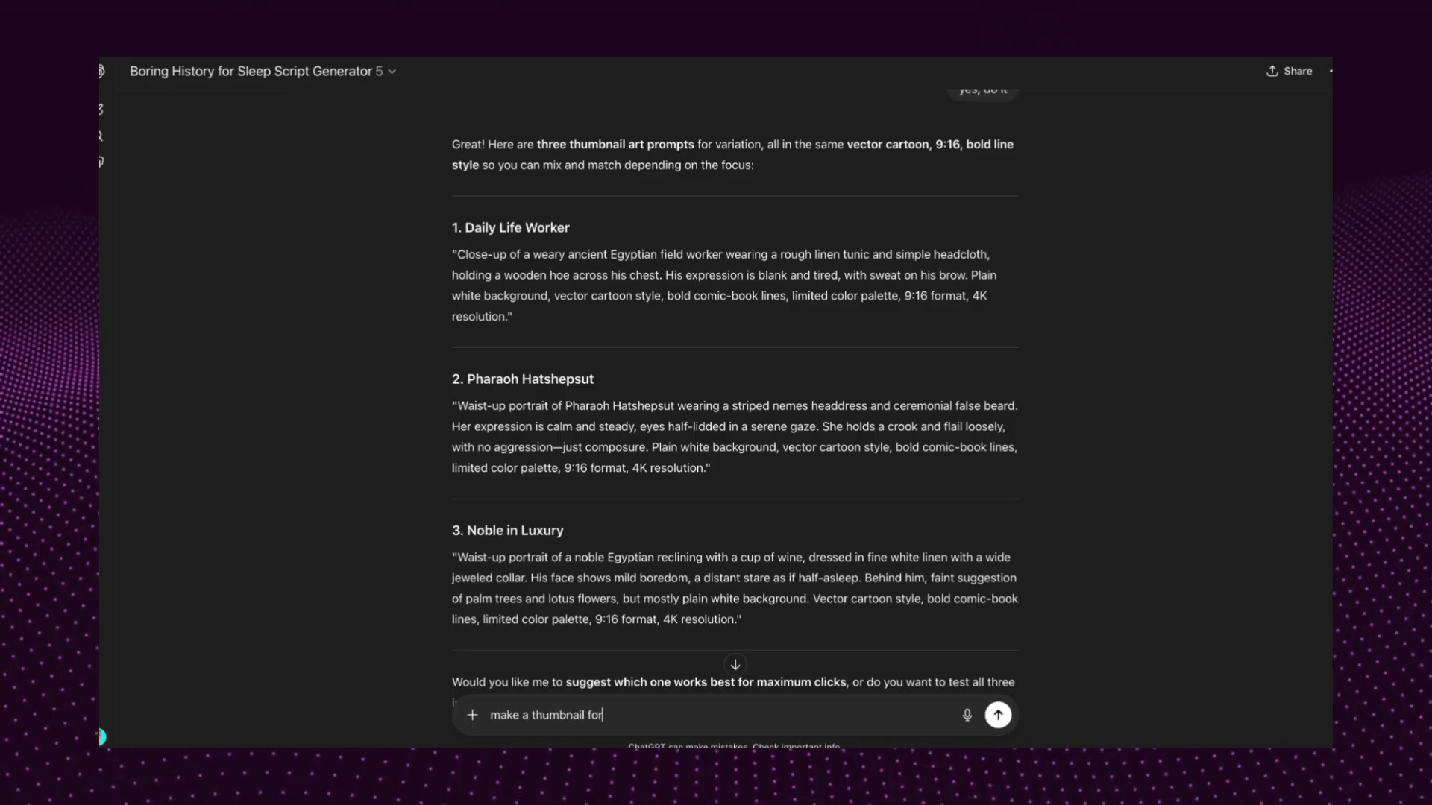
{"action": "type", "text": " a youtube"}
{"action": "key", "text": "shift+Return"}
{"action": "key", "text": "shift+Return"}
{"action": "key", "text": "ctrl+v"}
{"action": "scroll", "coordinate": [657, 448], "scroll_direction": "up", "scroll_amount": 5}
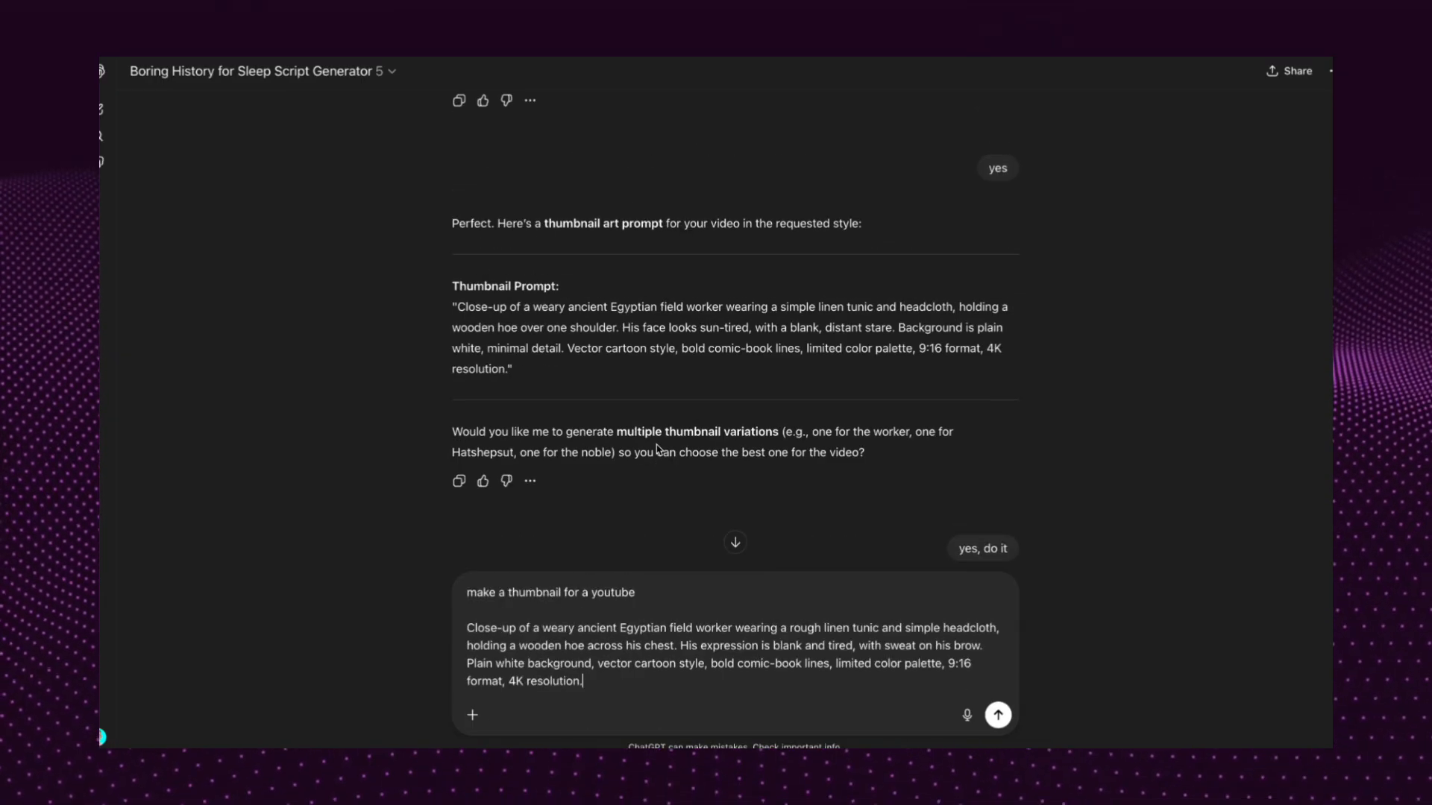
{"action": "scroll", "coordinate": [658, 449], "scroll_direction": "up", "scroll_amount": 2}
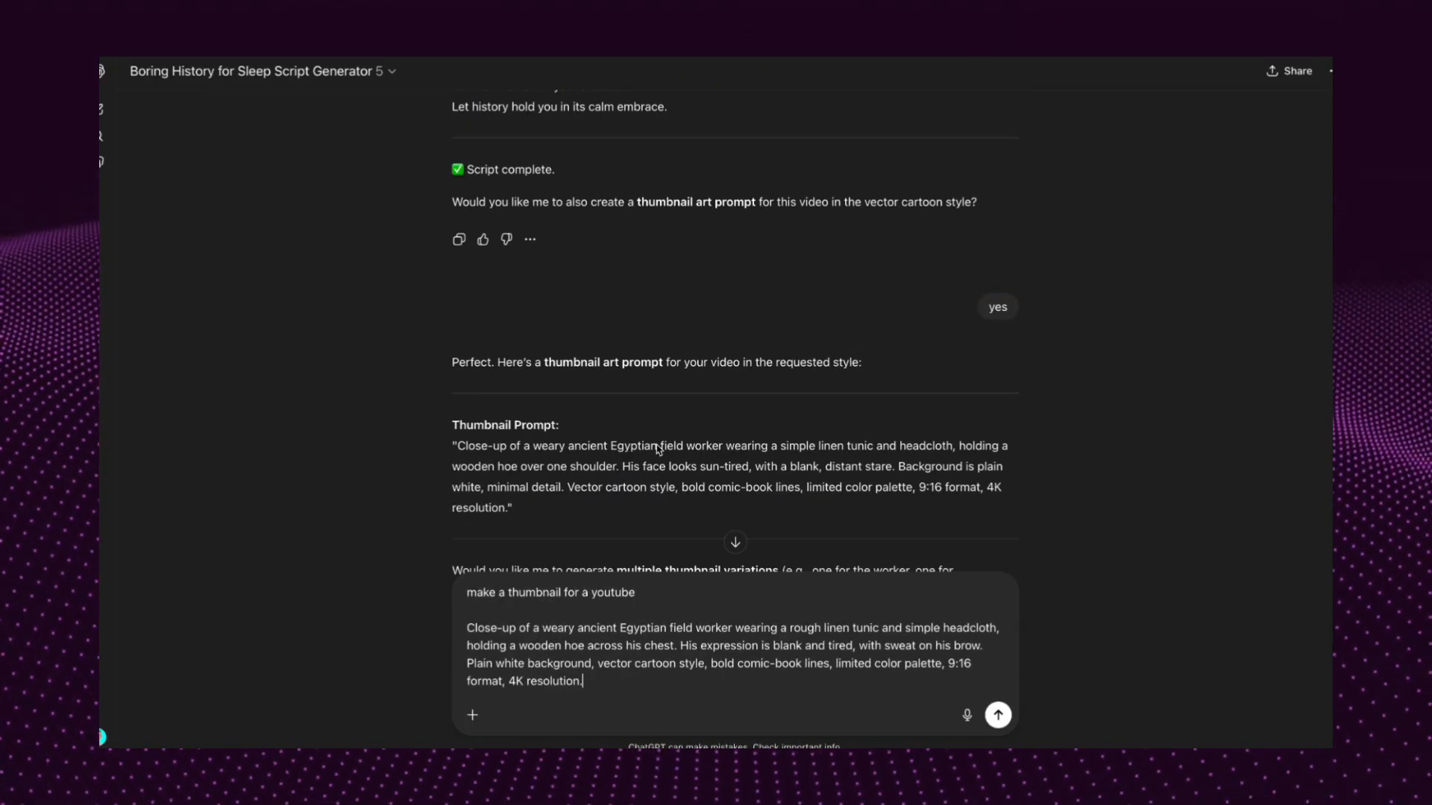
{"action": "key", "text": "Return"}
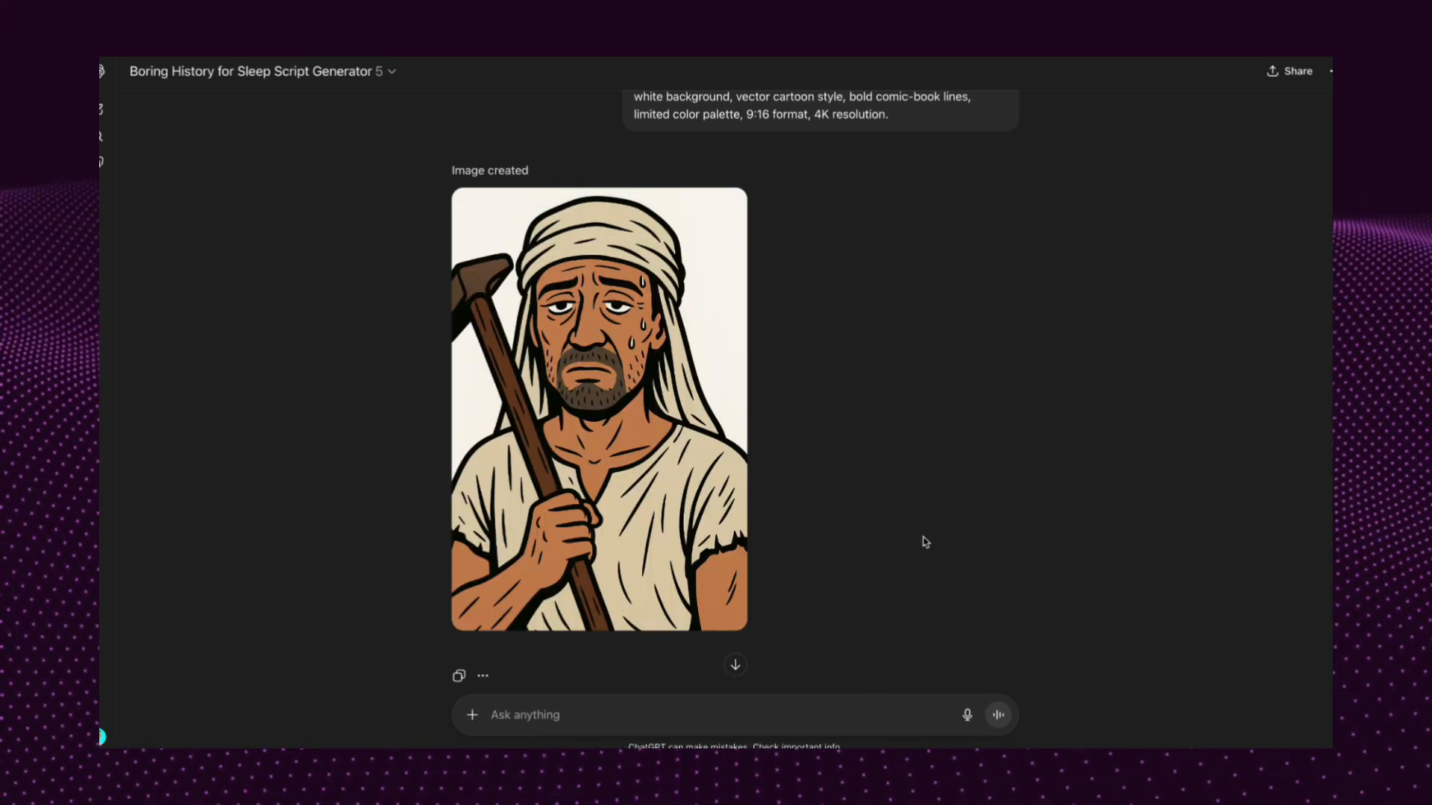
Resend the worker prompt with the format changed to 16:9 and request a picture with a few more people on a white background
{"action": "scroll", "coordinate": [925, 542], "scroll_direction": "up", "scroll_amount": 2}
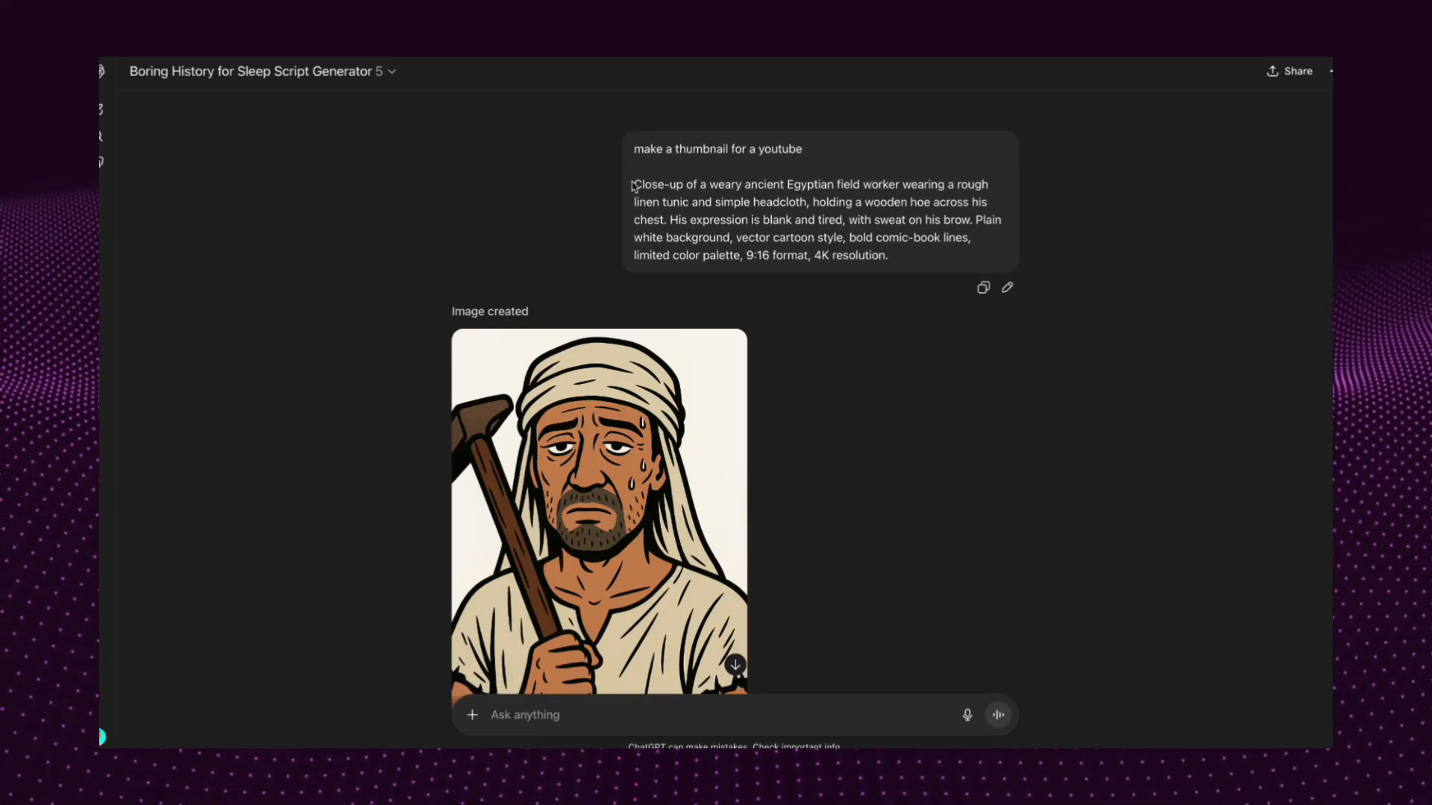
{"action": "left_click_drag", "start_coordinate": [633, 186], "coordinate": [904, 259]}
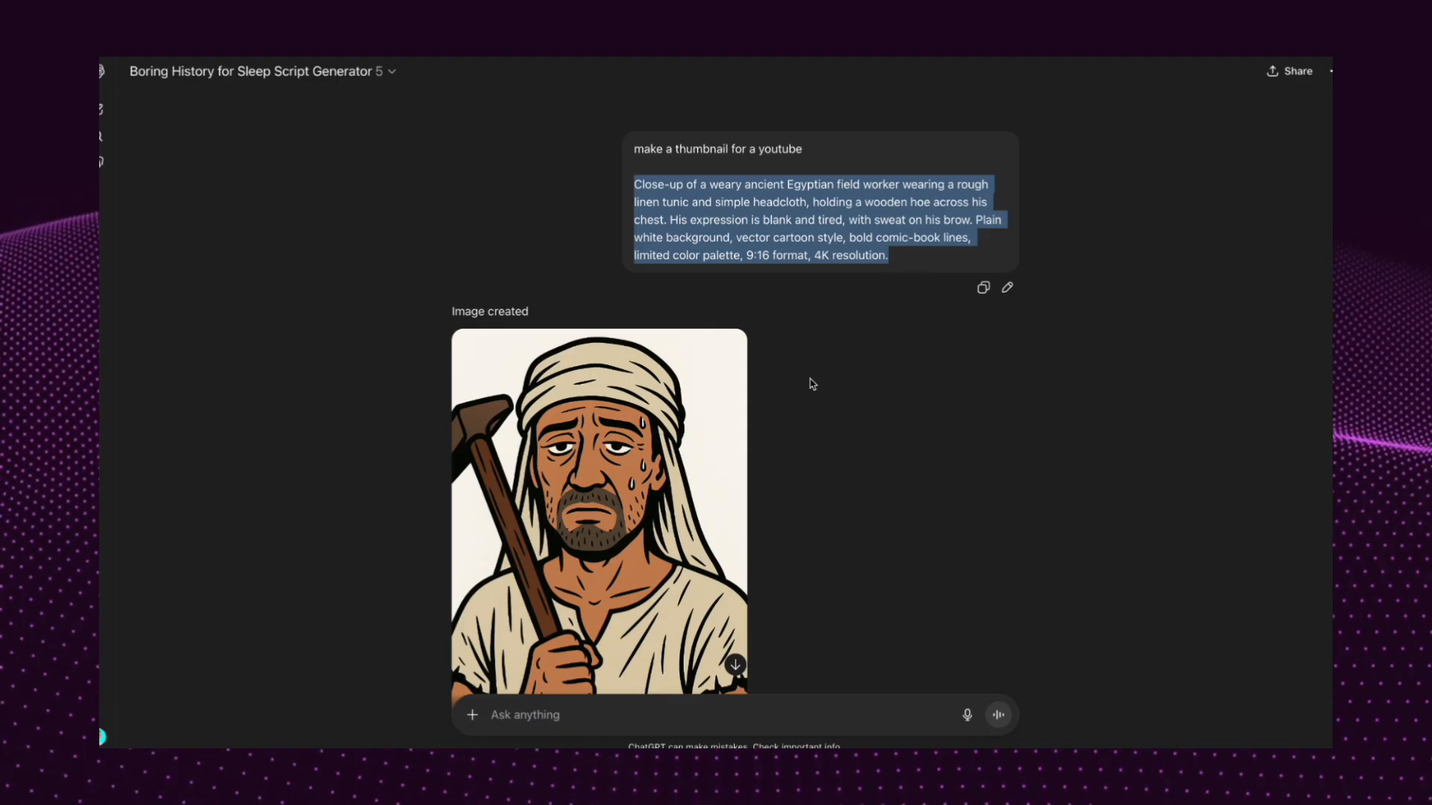
{"action": "left_click", "coordinate": [717, 728]}
{"action": "key", "text": "ctrl+v"}
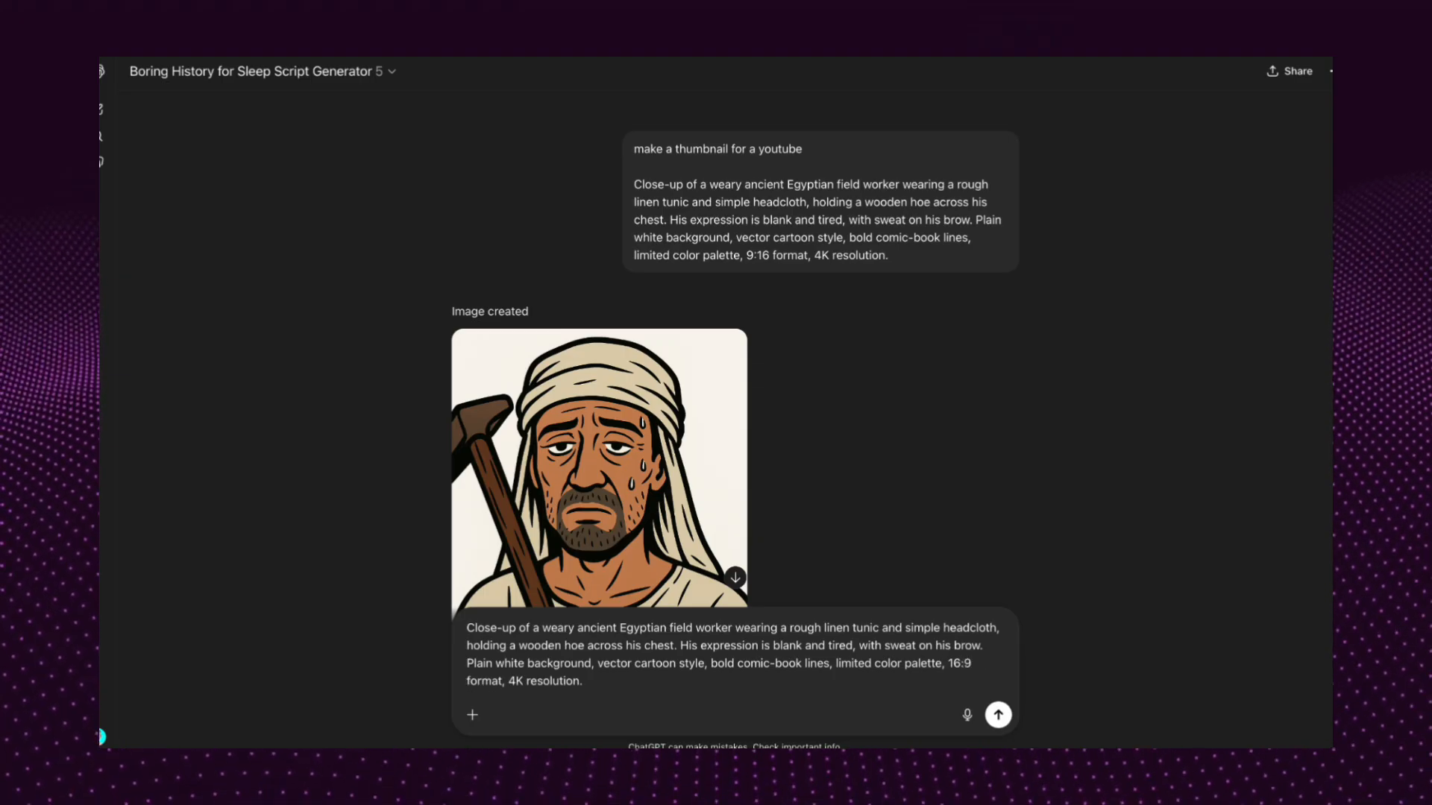
{"action": "key", "text": "Return"}
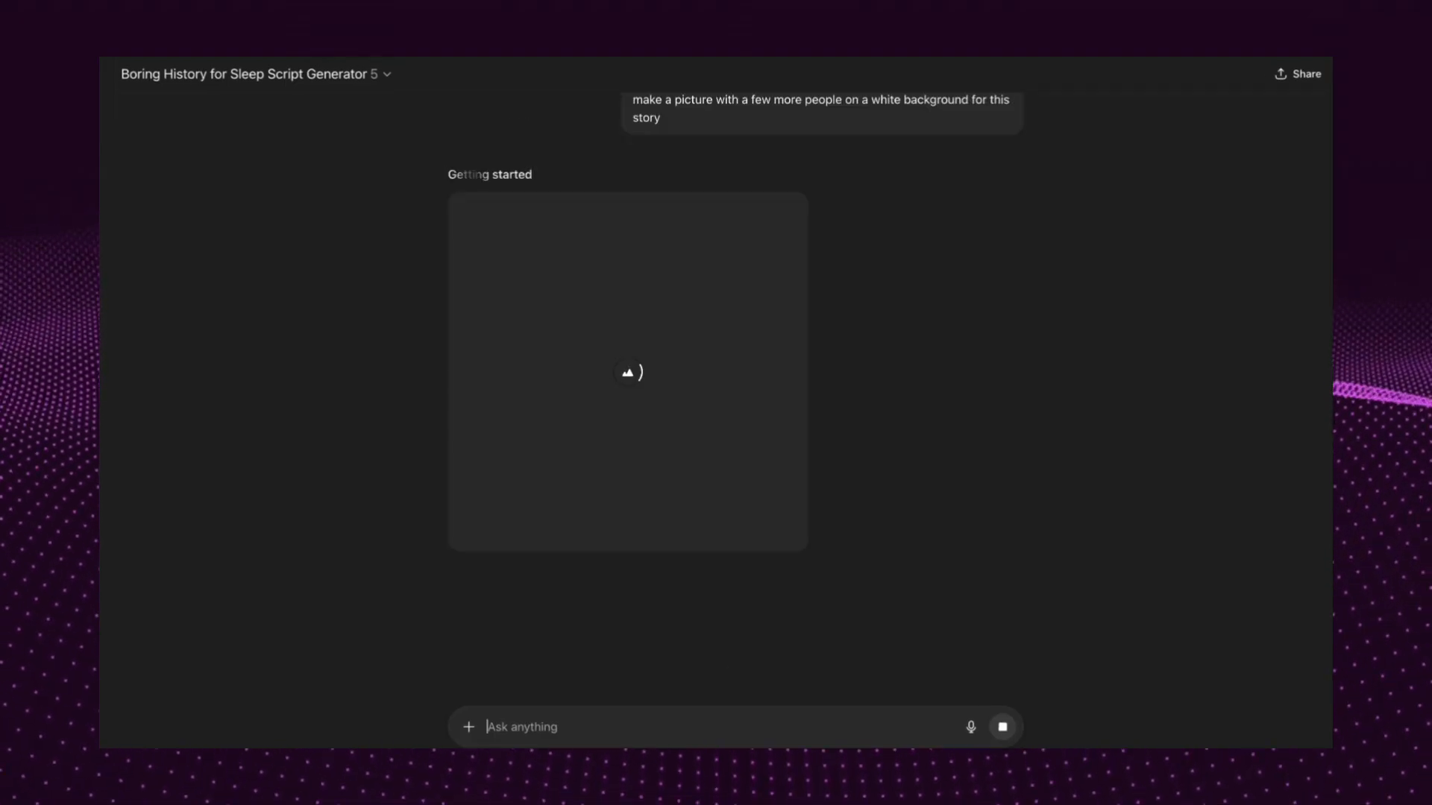
{"action": "type", "text": "genera"}
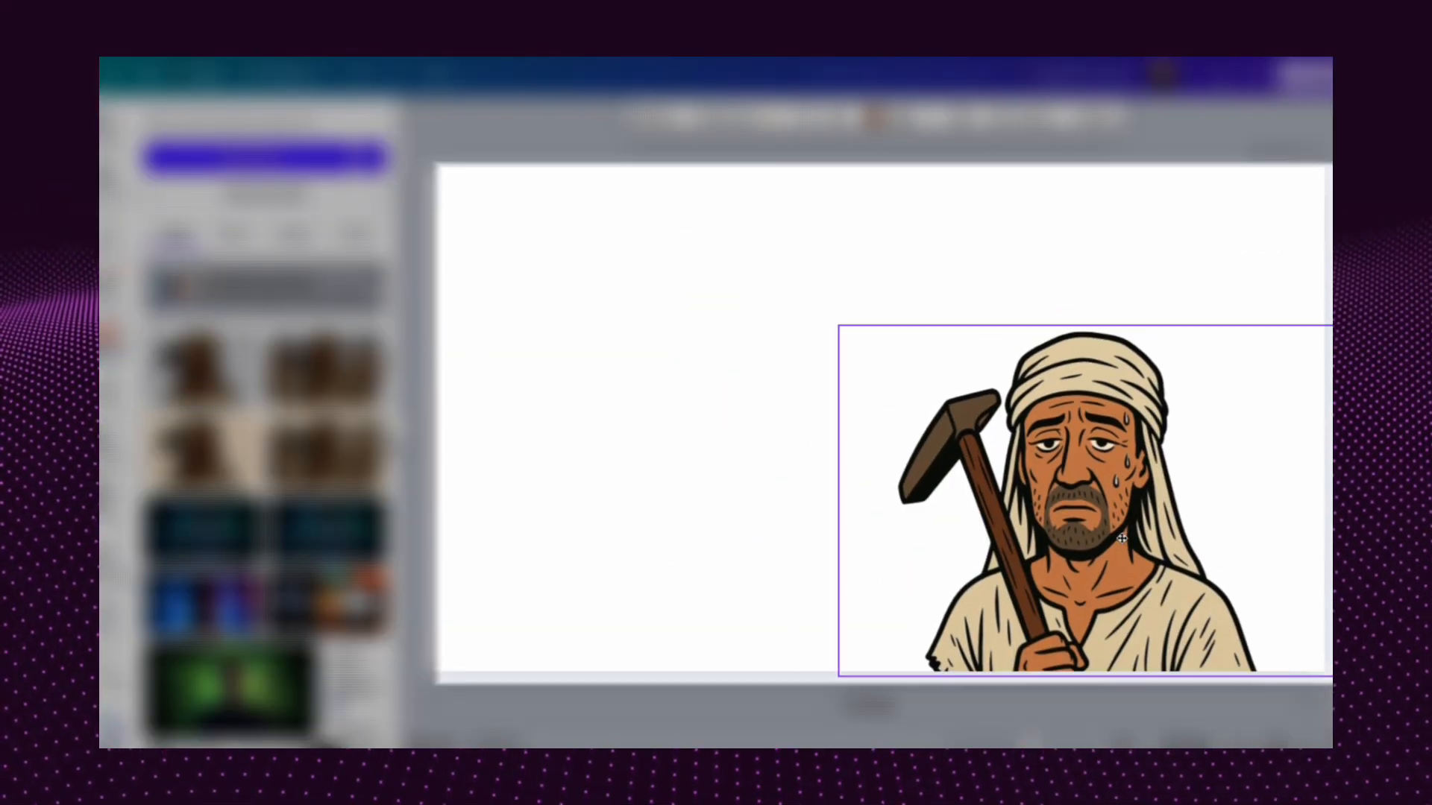
In Canva, enlarge the worker image, crop the object sheet to the brick hut and place it at 192 × 207 in the thumbnail's upper-right corner
{"action": "left_click_drag", "start_coordinate": [837, 320], "coordinate": [709, 281]}
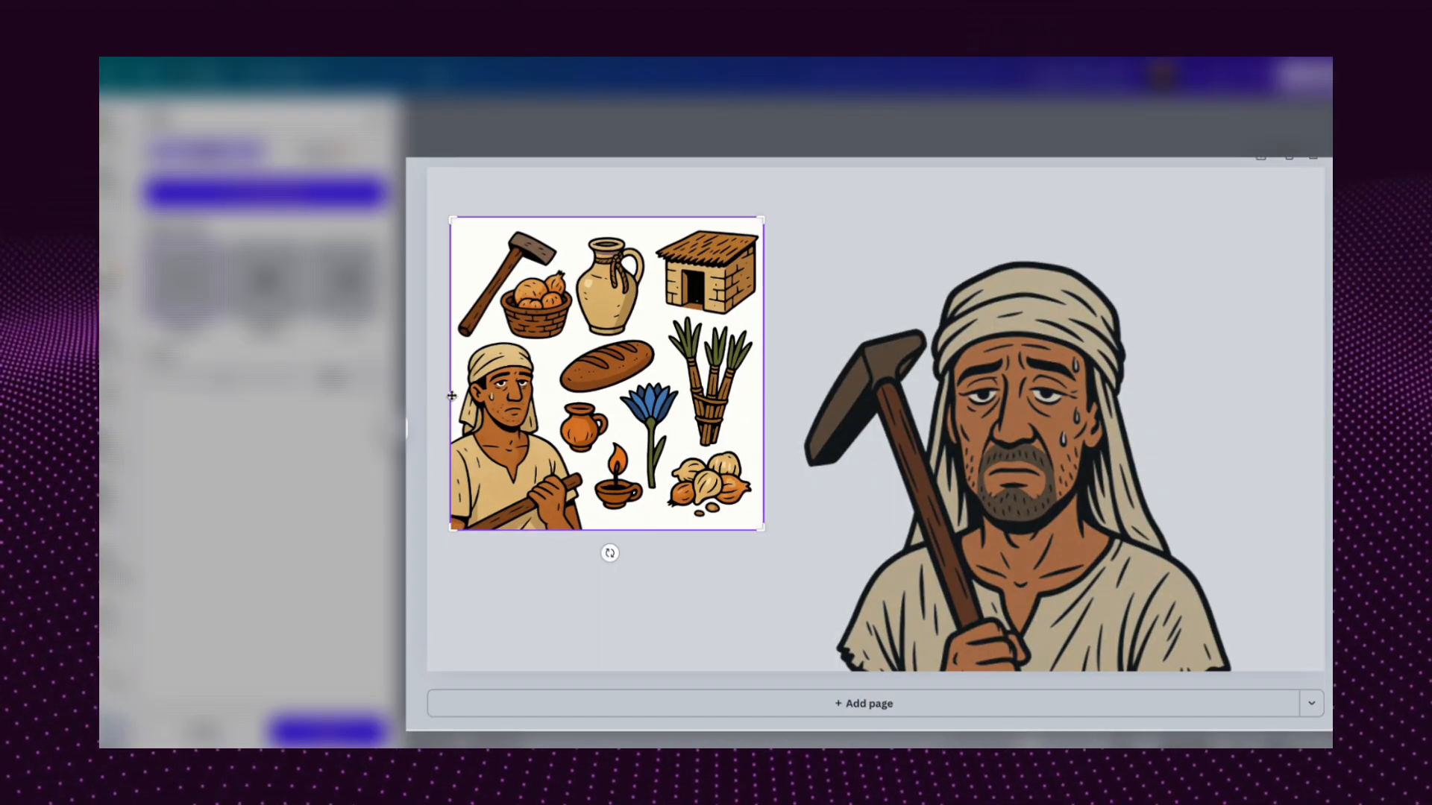
{"action": "left_click_drag", "start_coordinate": [451, 525], "coordinate": [654, 330]}
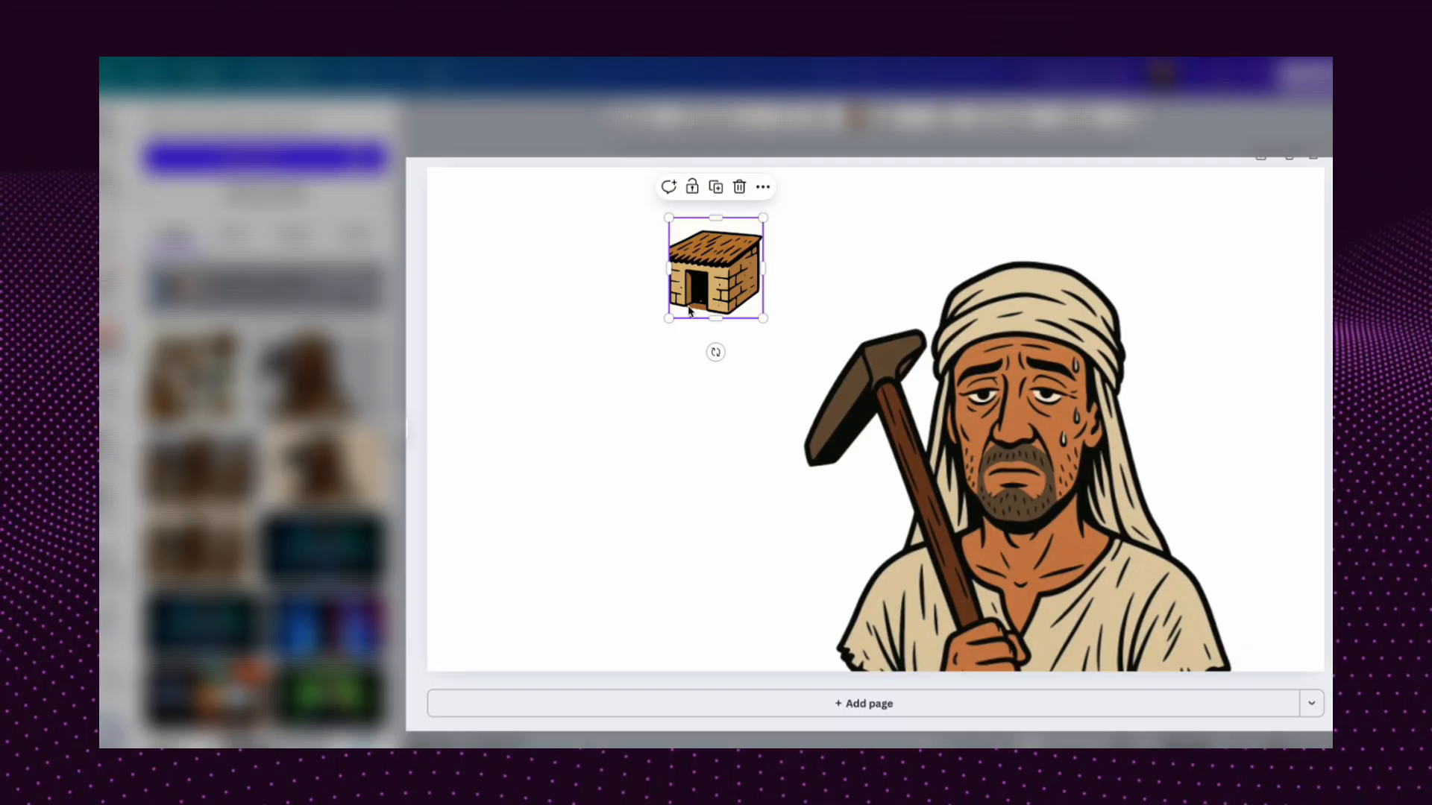
{"action": "left_click_drag", "start_coordinate": [715, 271], "coordinate": [1182, 310]}
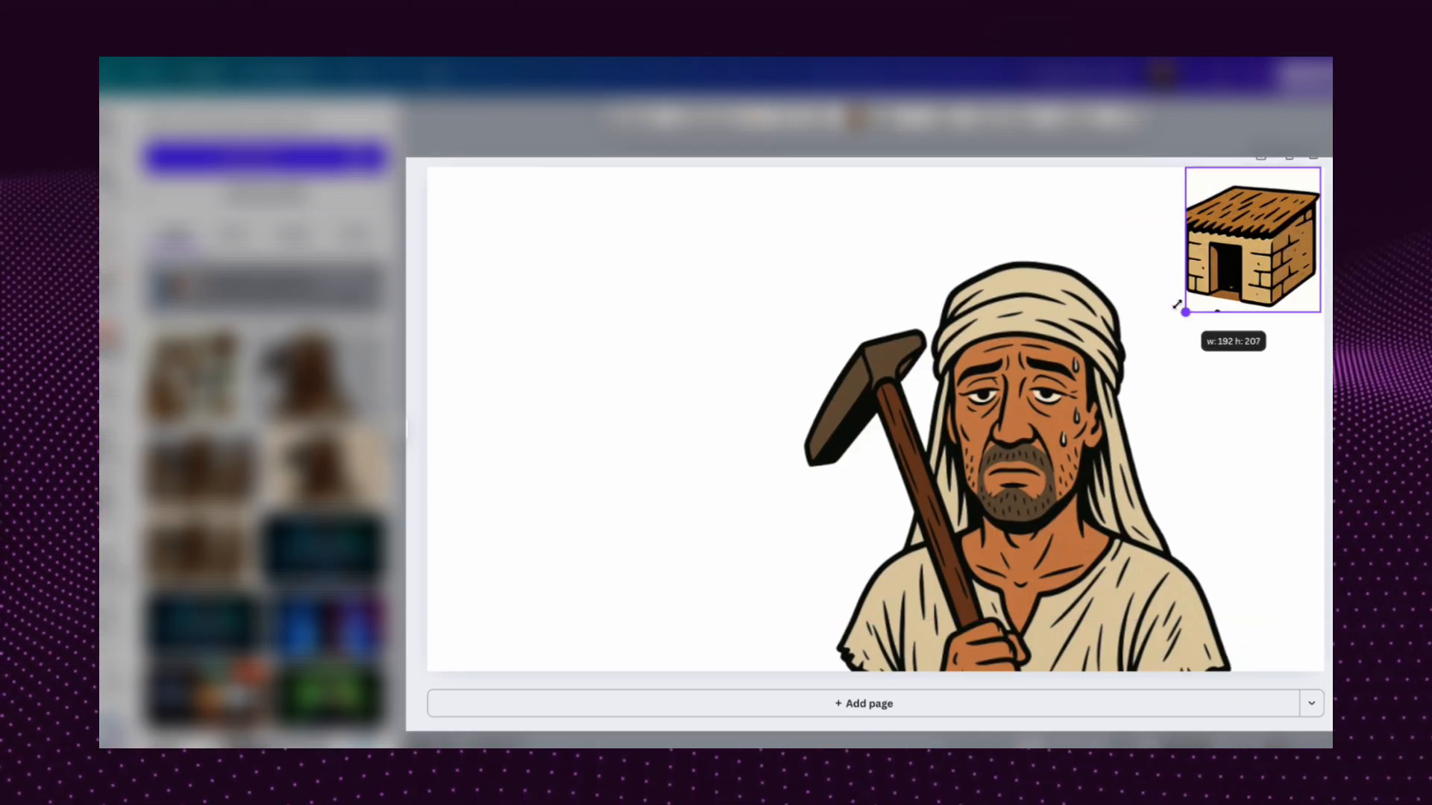
Add further copies of the object sheet, cropped to the hammer and basket in the lower-left corner and to the clay jug near the worker
{"action": "key", "text": "ctrl+v"}
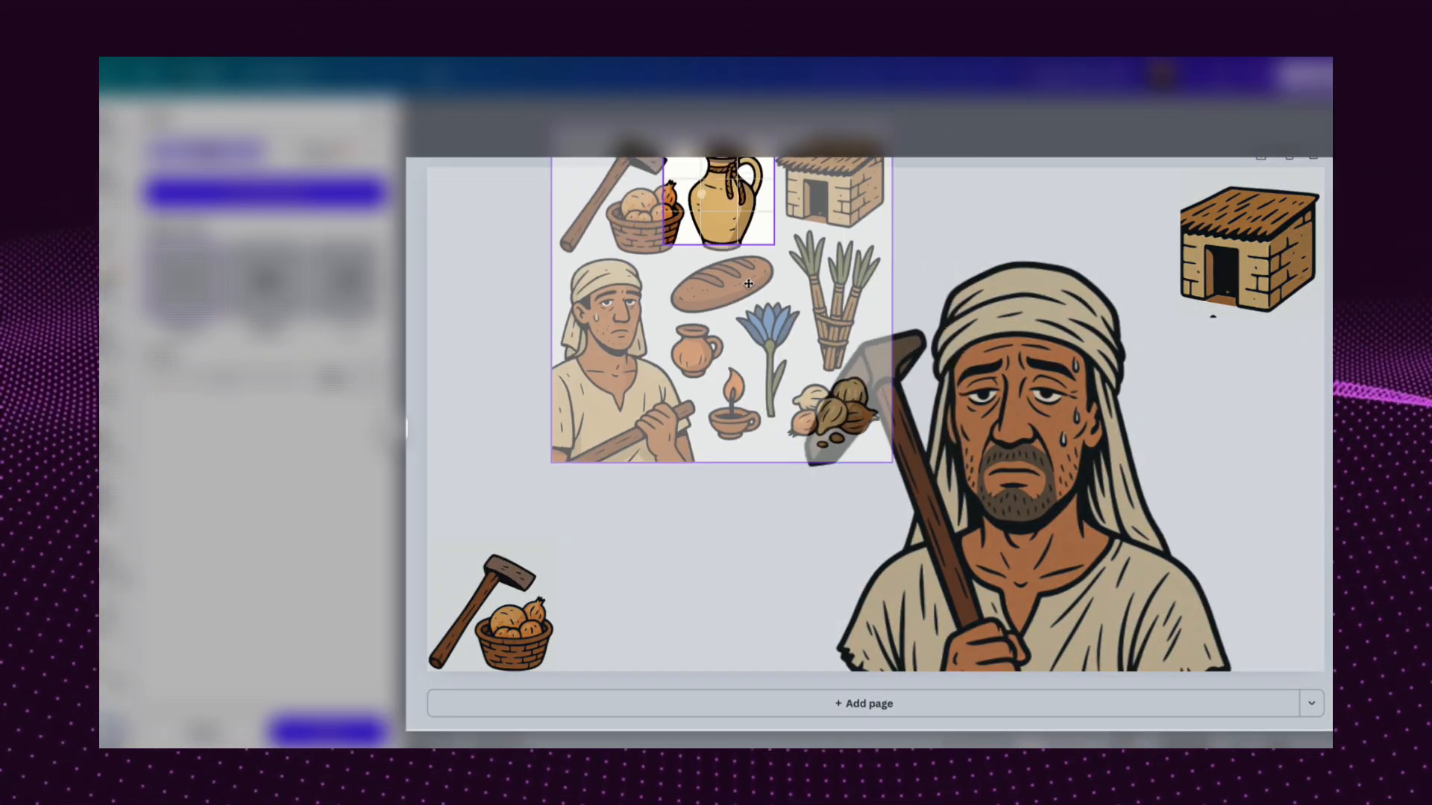
{"action": "left_click_drag", "start_coordinate": [656, 291], "coordinate": [681, 259]}
{"action": "key", "text": "Return"}
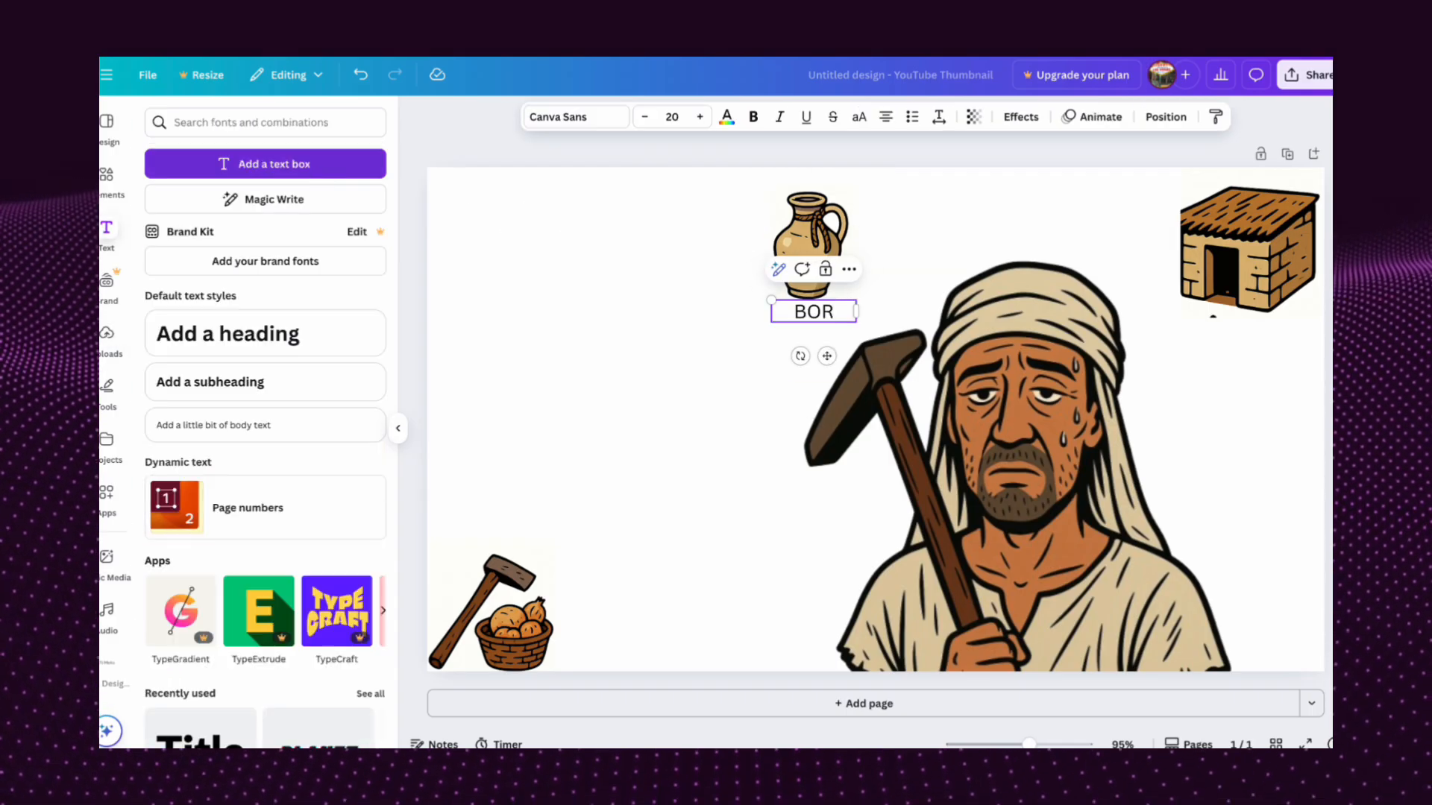
Add the title BORING HISTORY FOR SLEEP in League Spartan at size 75 and move the jug to the thumbnail's upper-left corner
{"action": "type", "text": "ING HISTORY FOR SLEEP"}
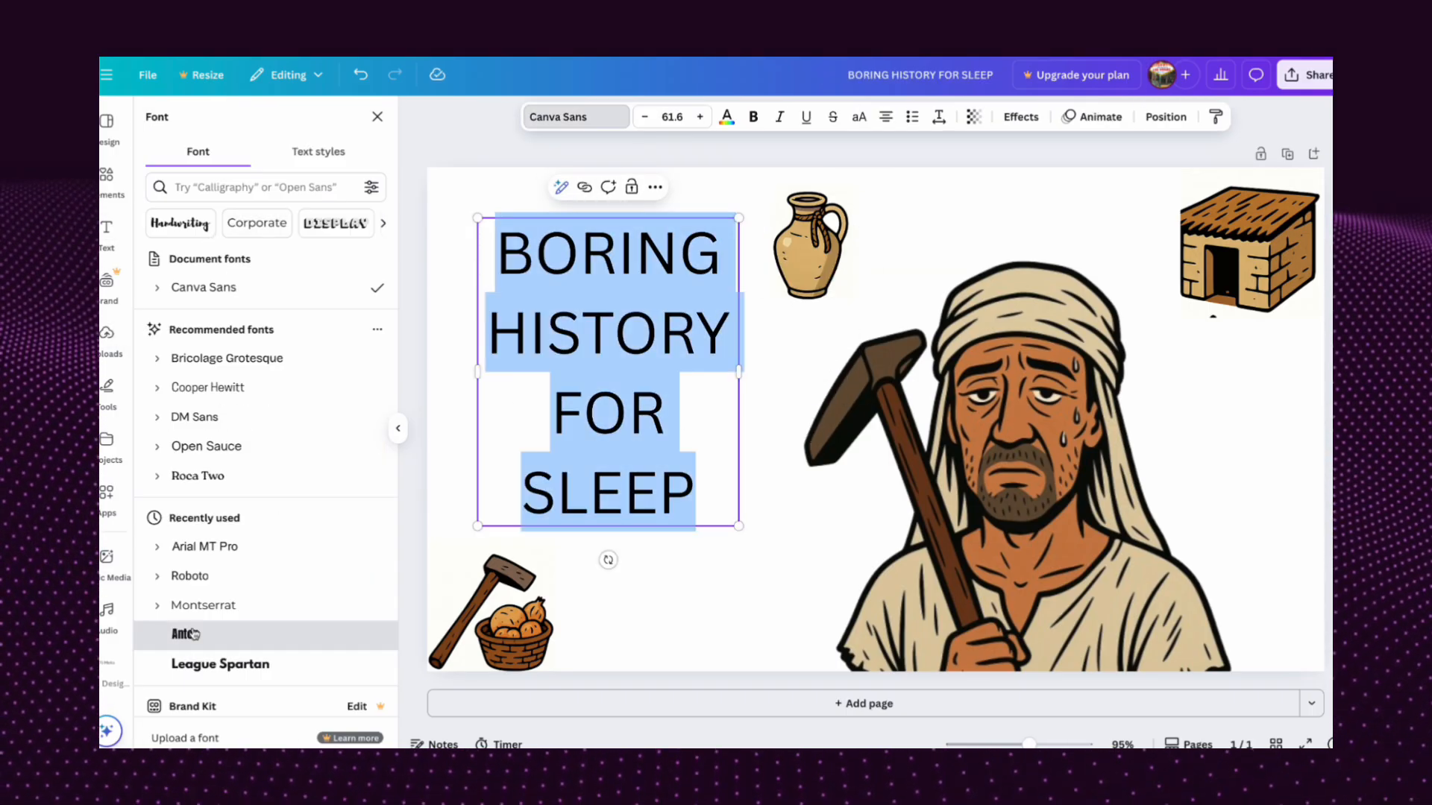
{"action": "left_click", "coordinate": [220, 664]}
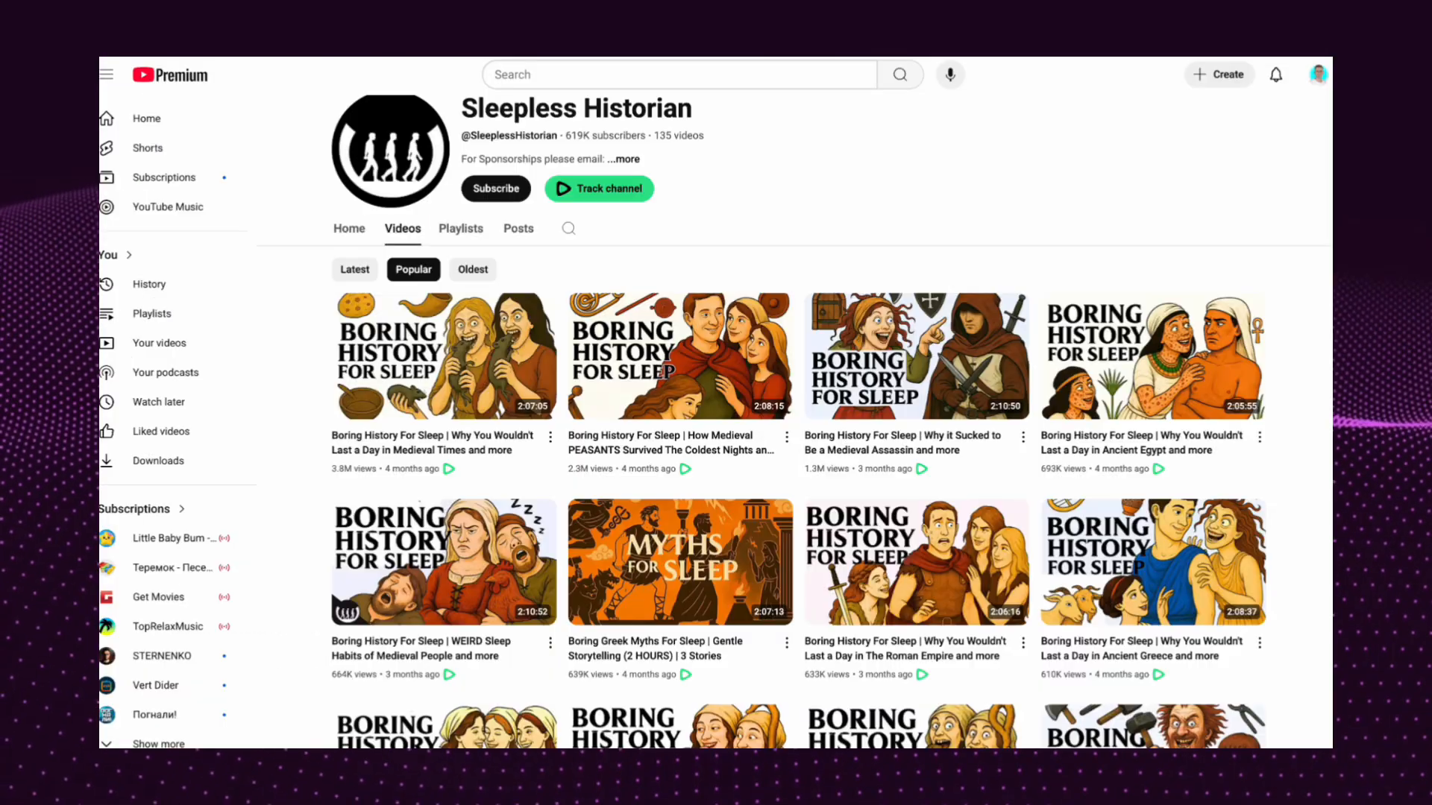
{"action": "left_click_drag", "start_coordinate": [843, 170], "coordinate": [586, 154]}
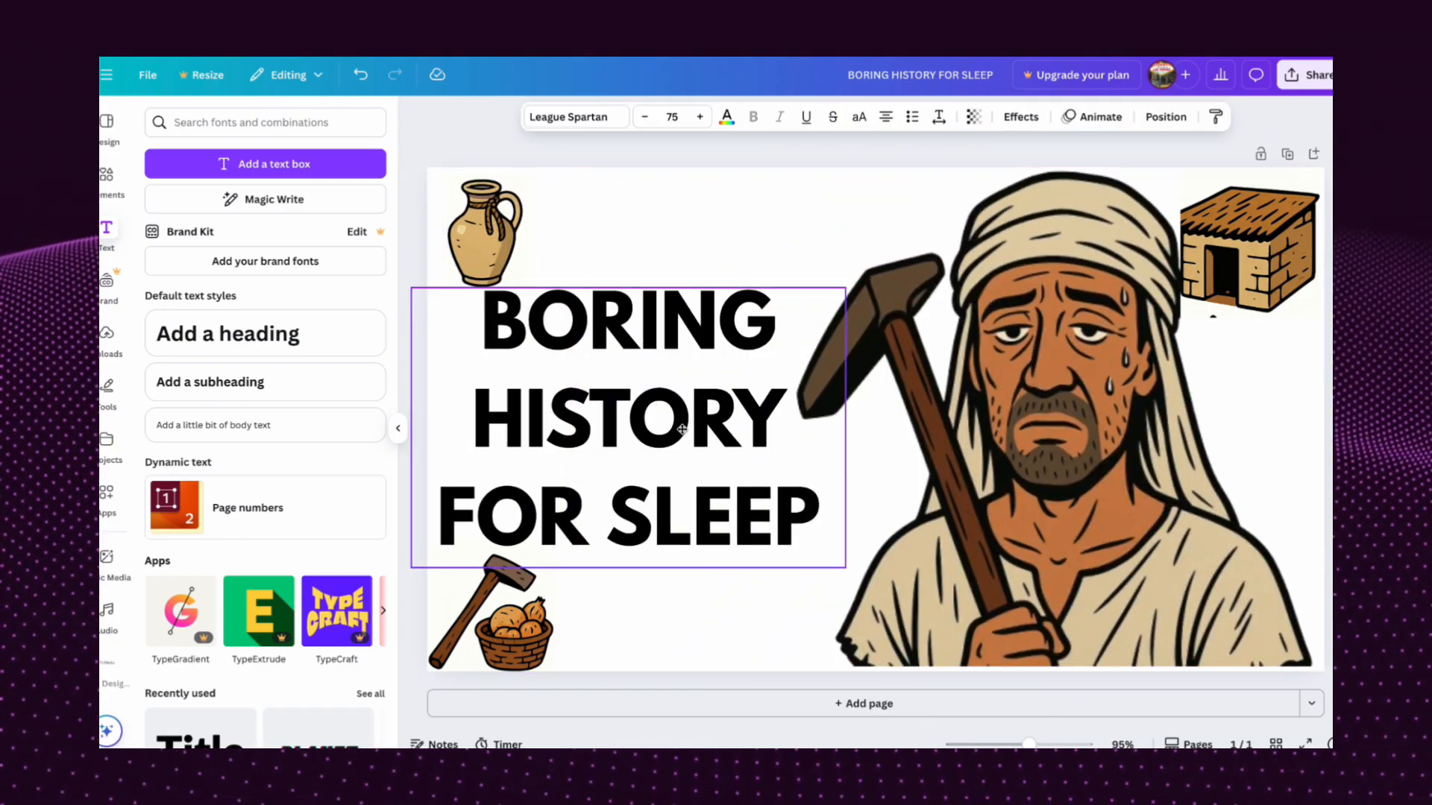
Shift the hut slightly down towards the thumbnail's right edge and align the worker image with the page's bottom edge
{"action": "left_click", "coordinate": [1259, 416]}
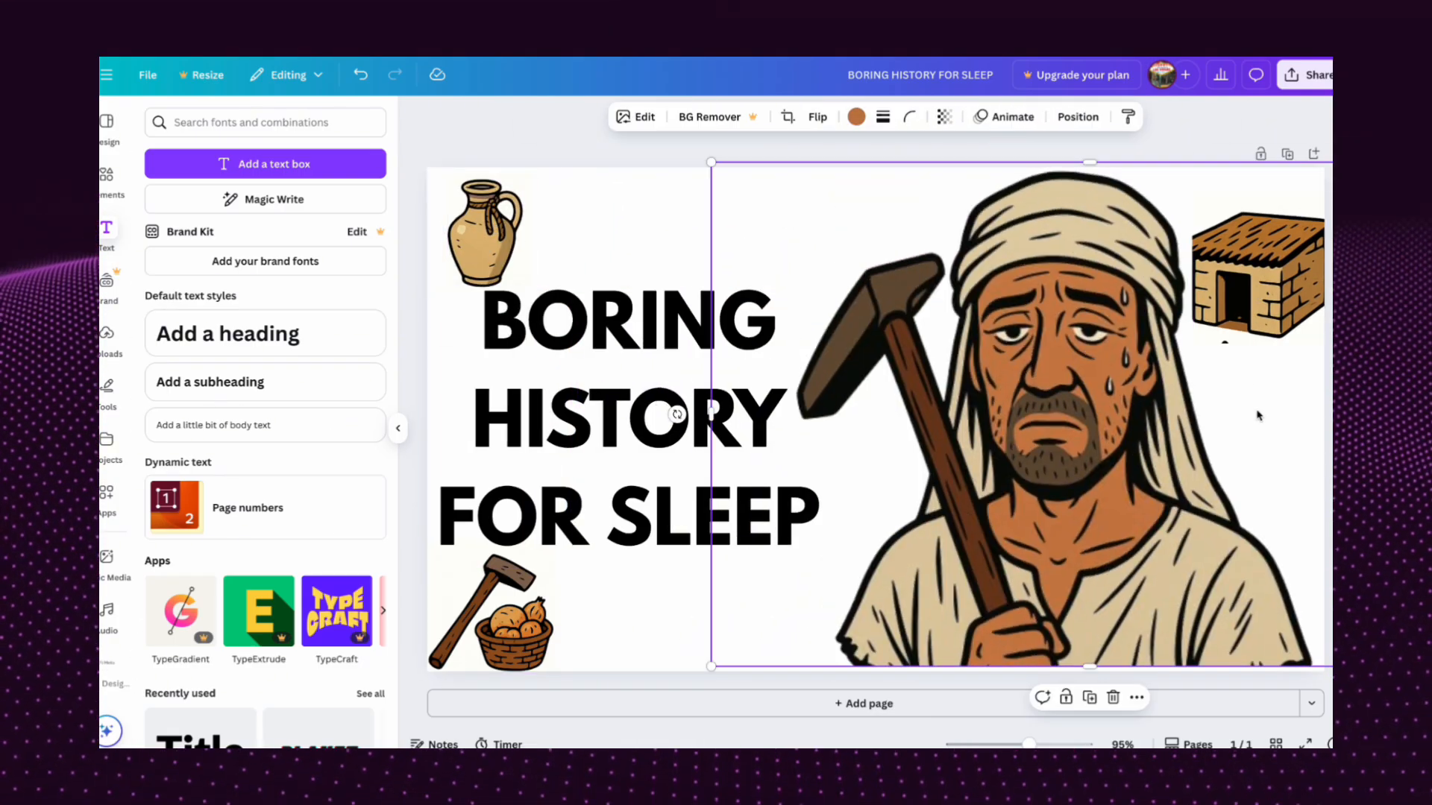
{"action": "key", "text": "Escape"}
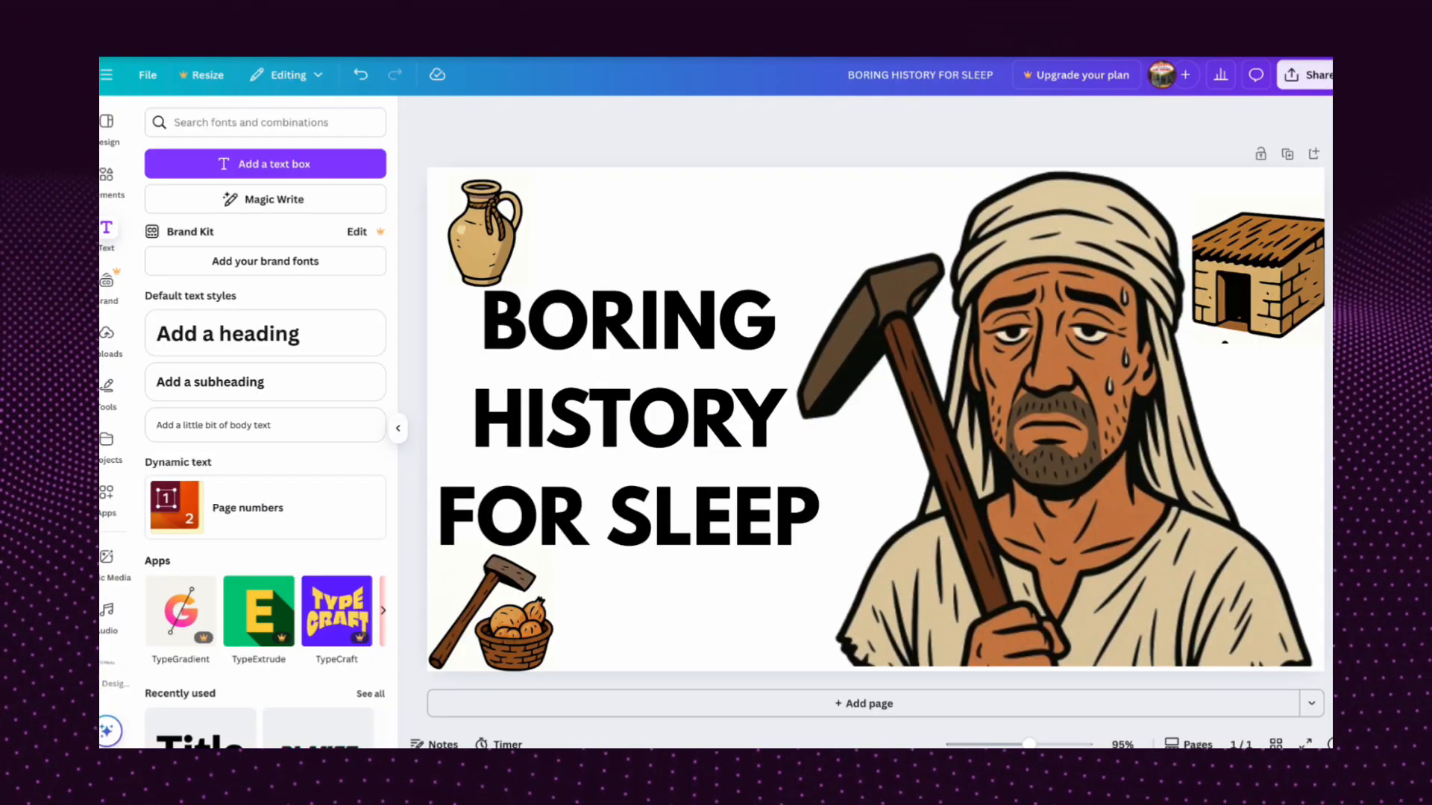
{"action": "left_click", "coordinate": [1201, 418]}
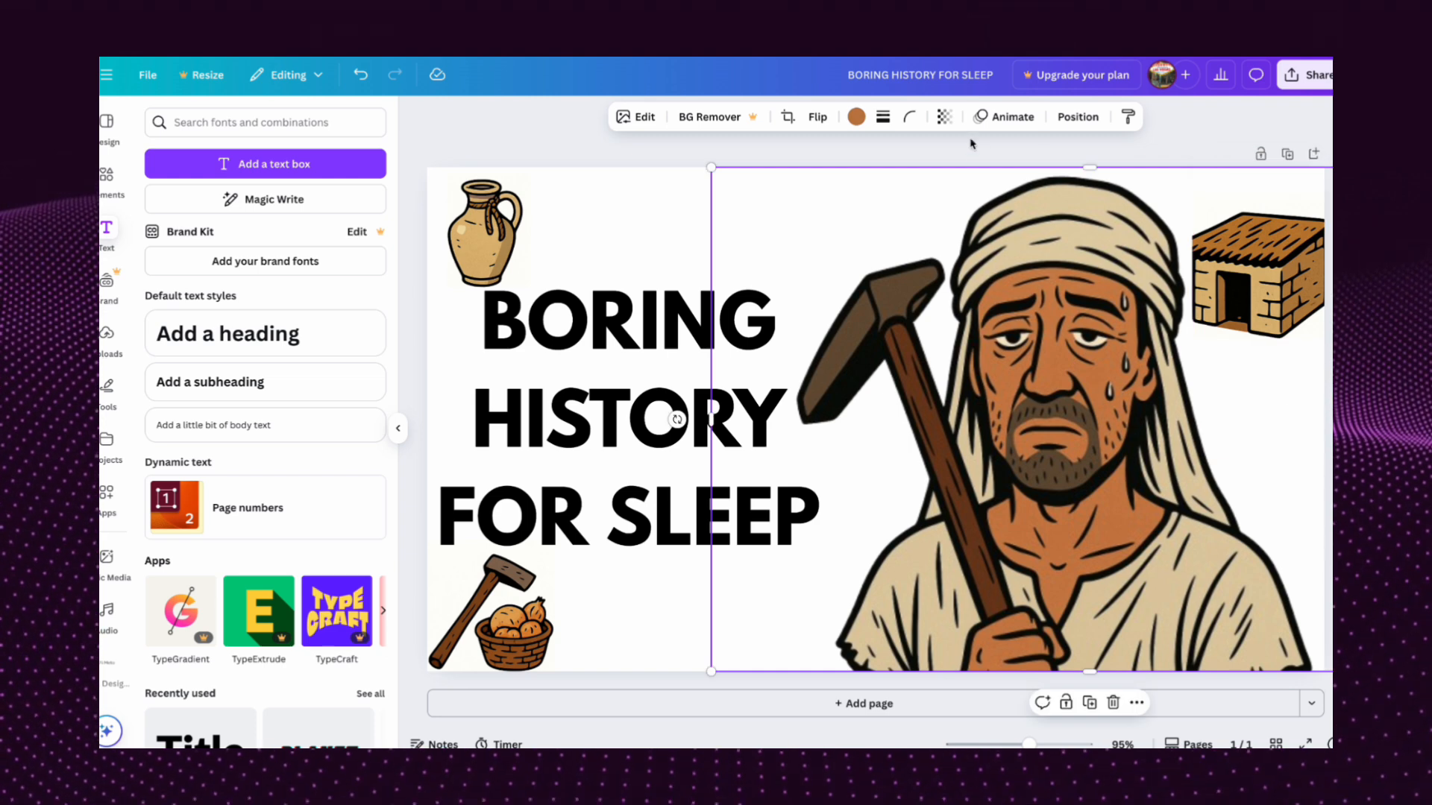
Download the finished thumbnail as a PNG at 1,280 × 720 px
{"action": "left_click", "coordinate": [1297, 75]}
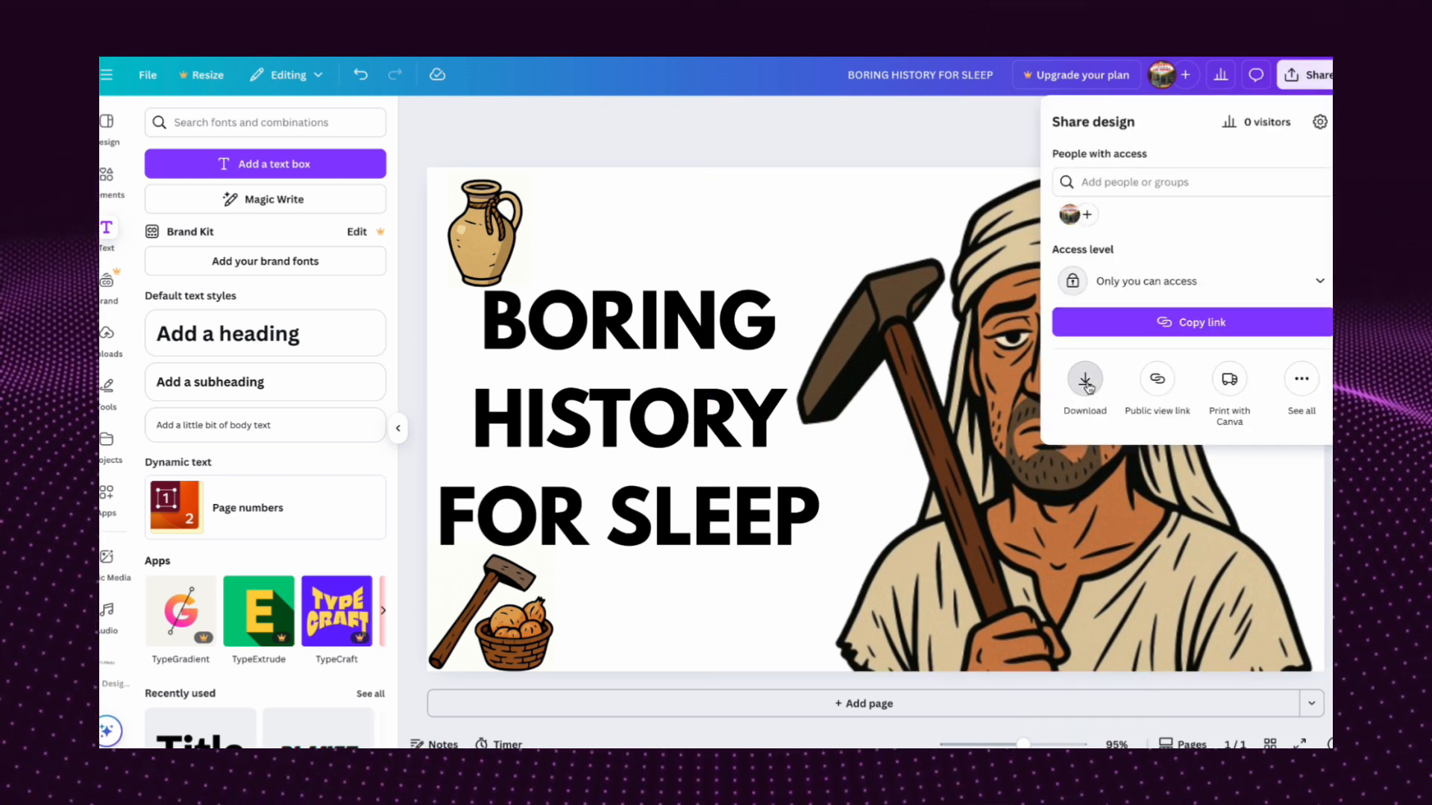
{"action": "left_click", "coordinate": [1085, 380]}
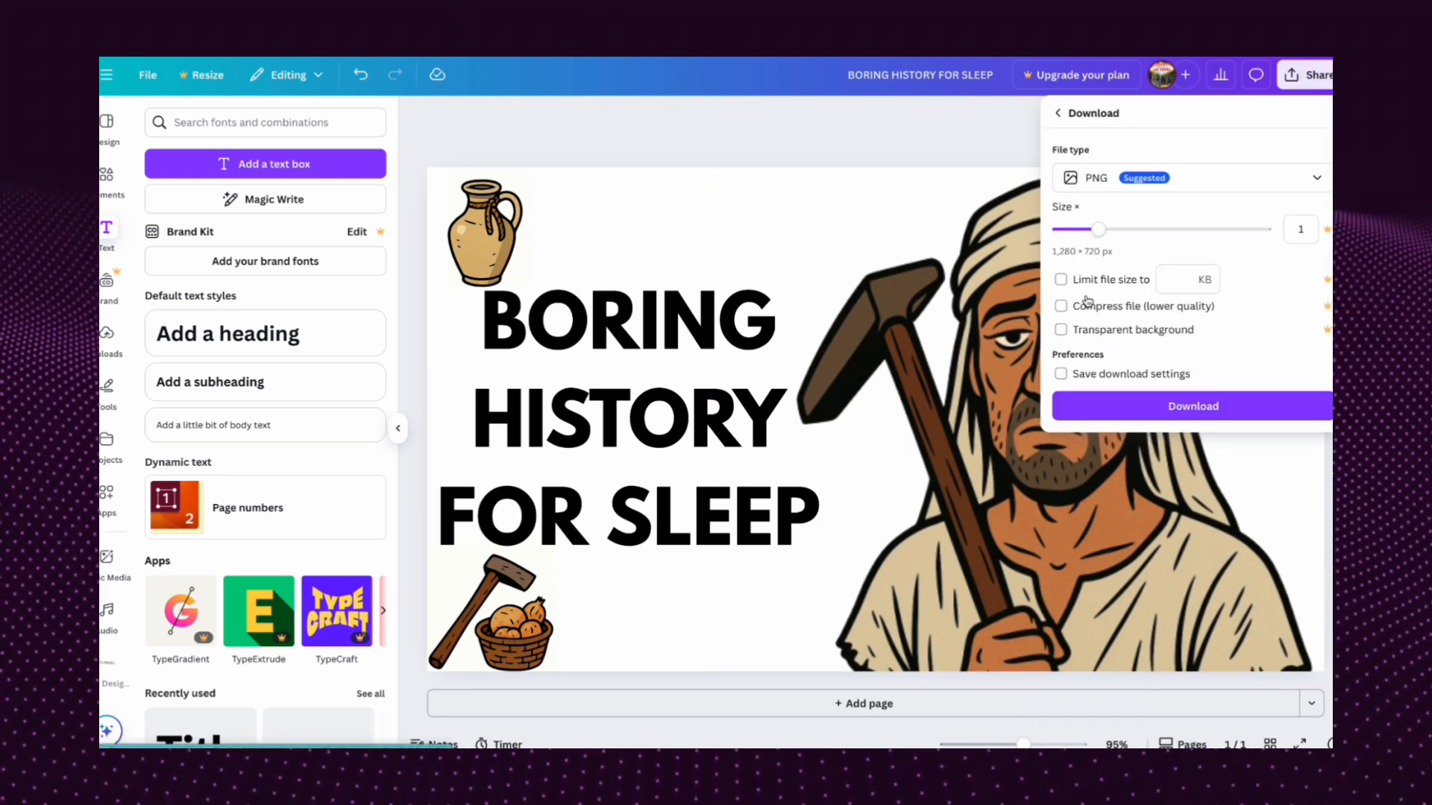
{"action": "left_click", "coordinate": [1104, 406]}
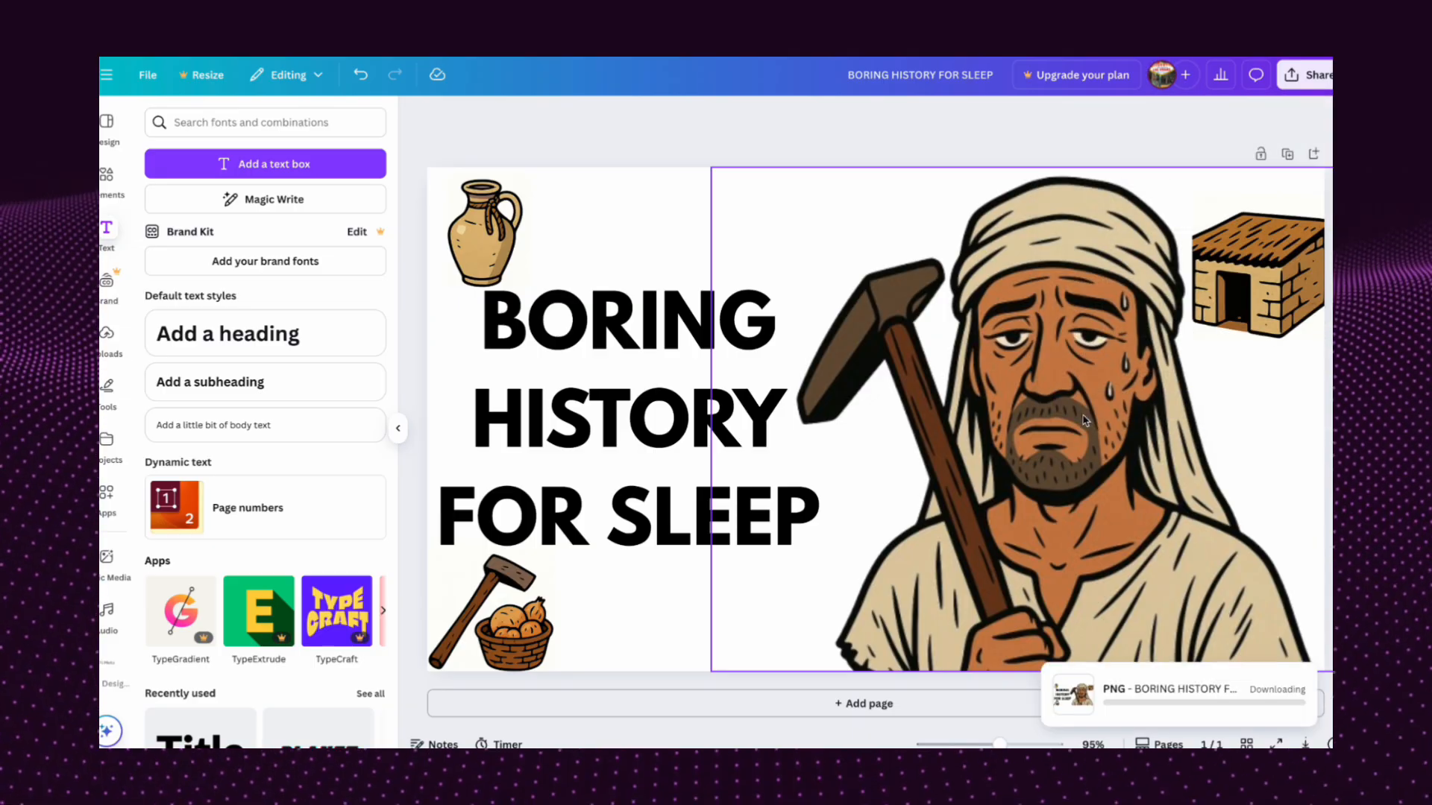